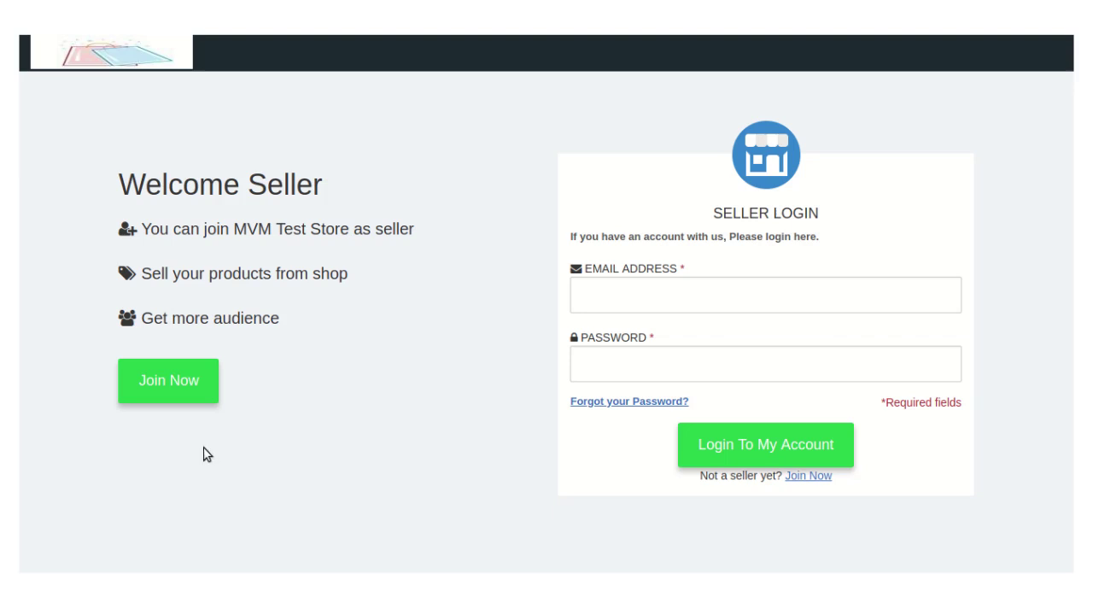
- Preview the Create Account form for new sellers, then return to the Seller Login page
click(166, 397)
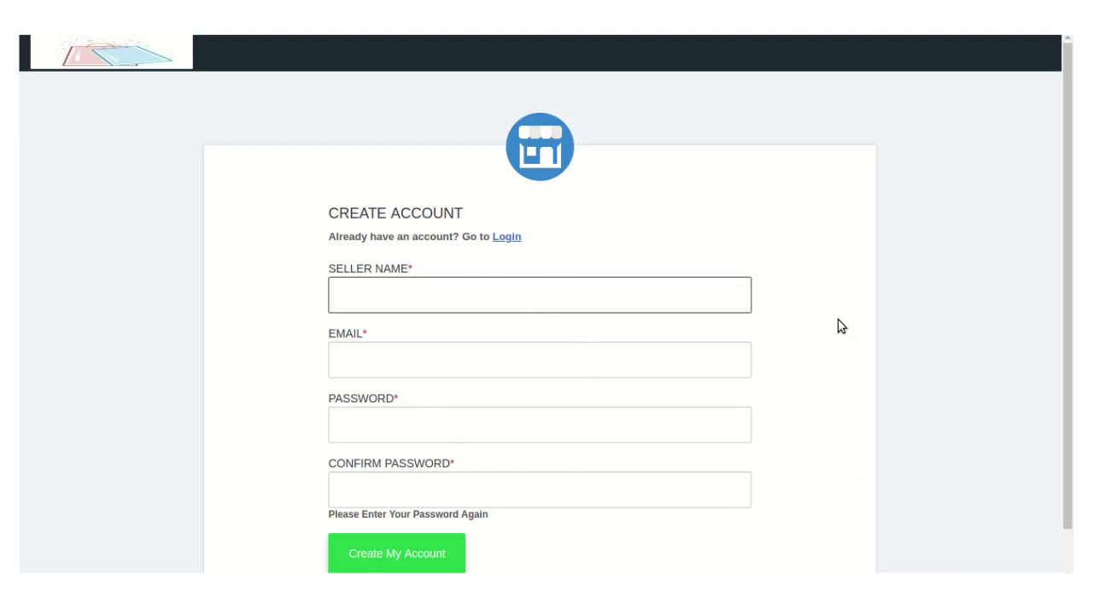
scroll(1010, 326, down, 1)
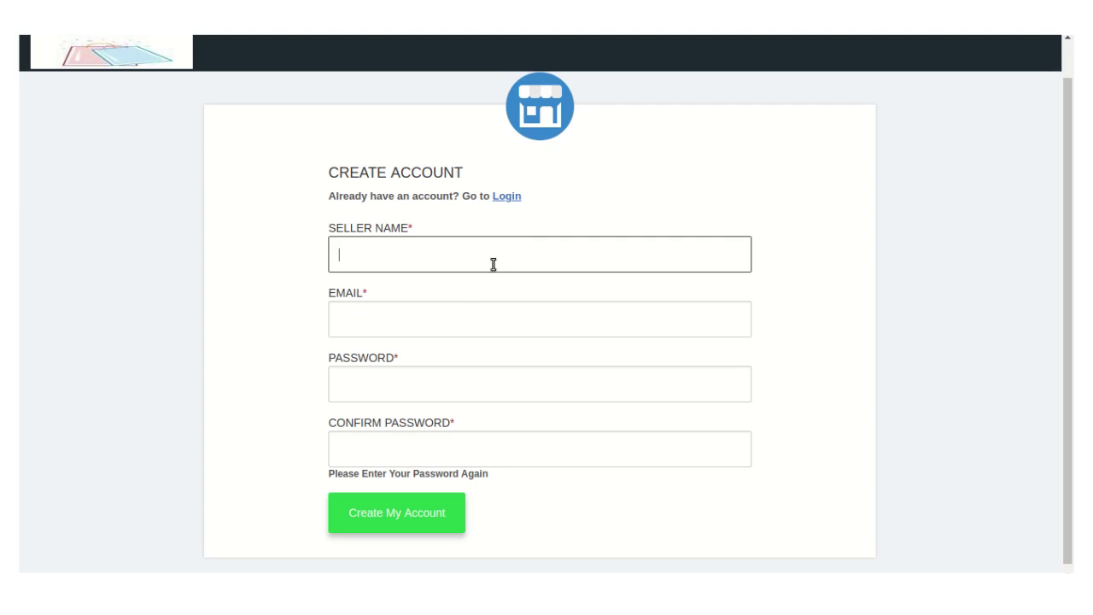
click(514, 199)
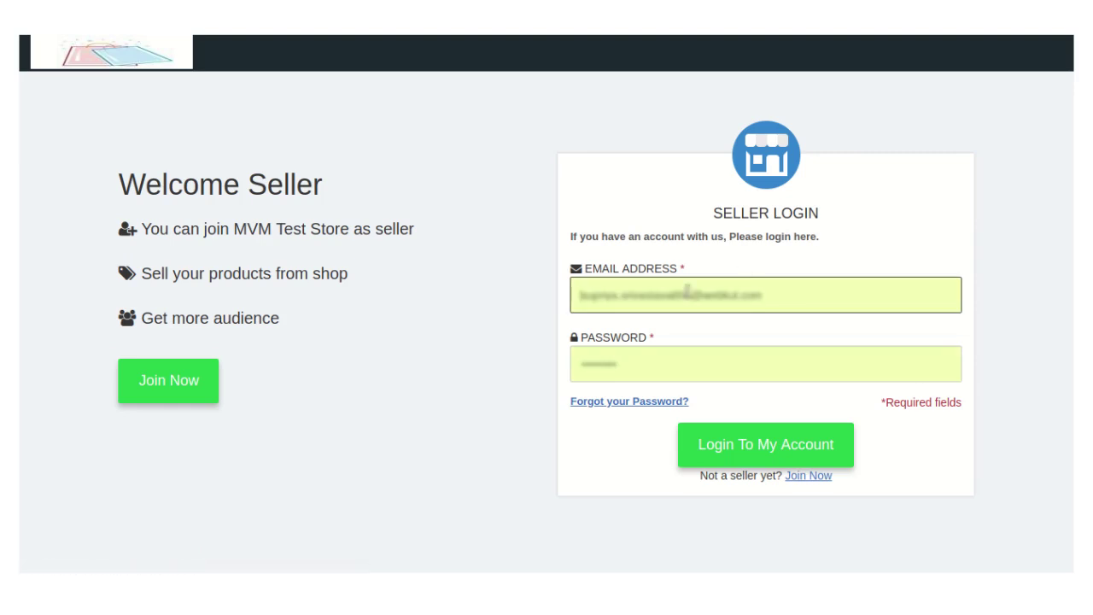
- Replace the login e-mail with the saved seller address and enter the account password
drag(769, 296, 569, 302)
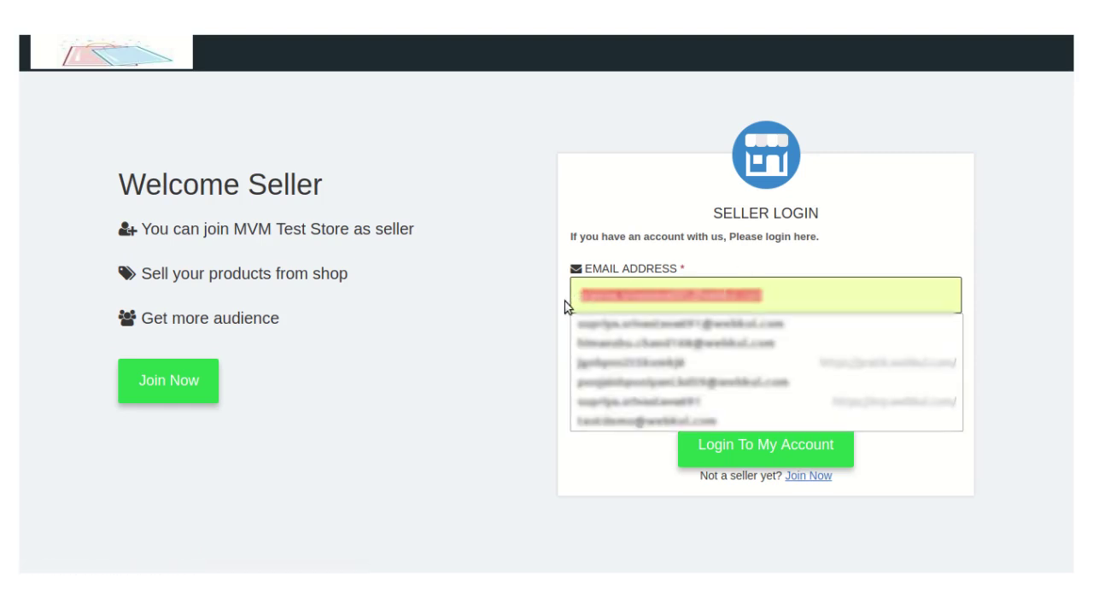
text(loc)
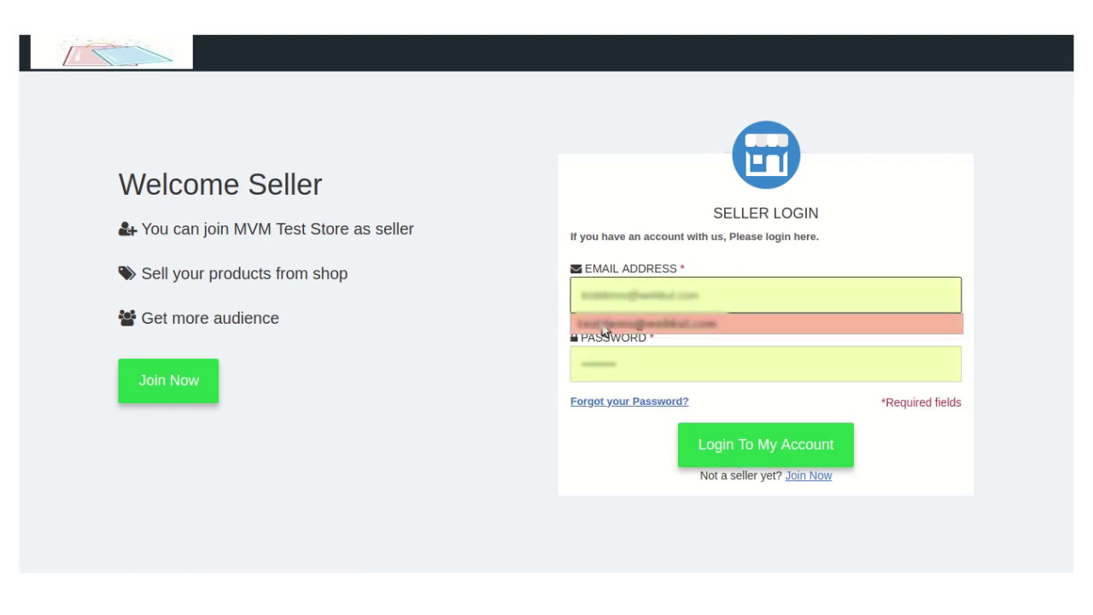
click(611, 324)
click(615, 356)
drag(615, 357, 549, 371)
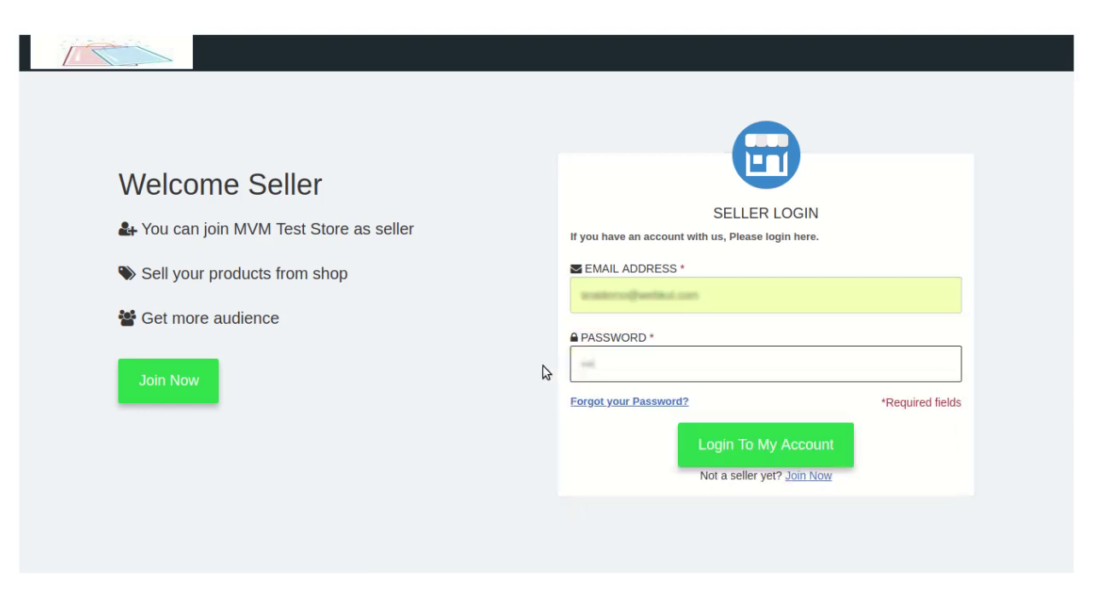
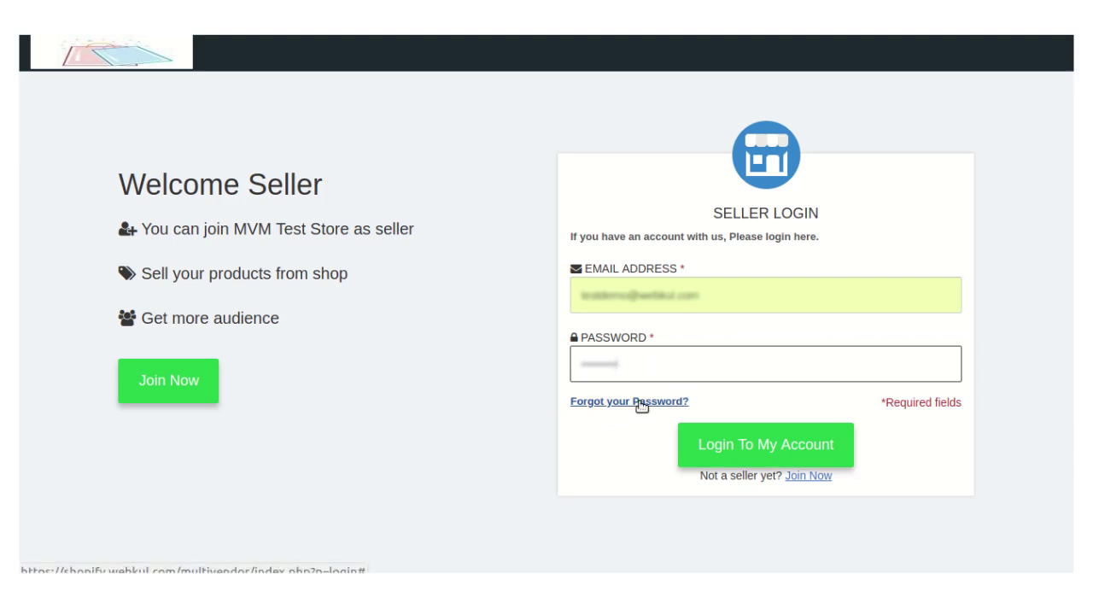
- Log in, review the dashboard showing 17 approved products and $464.50 earnings, then show CONFIGURATION options
click(736, 443)
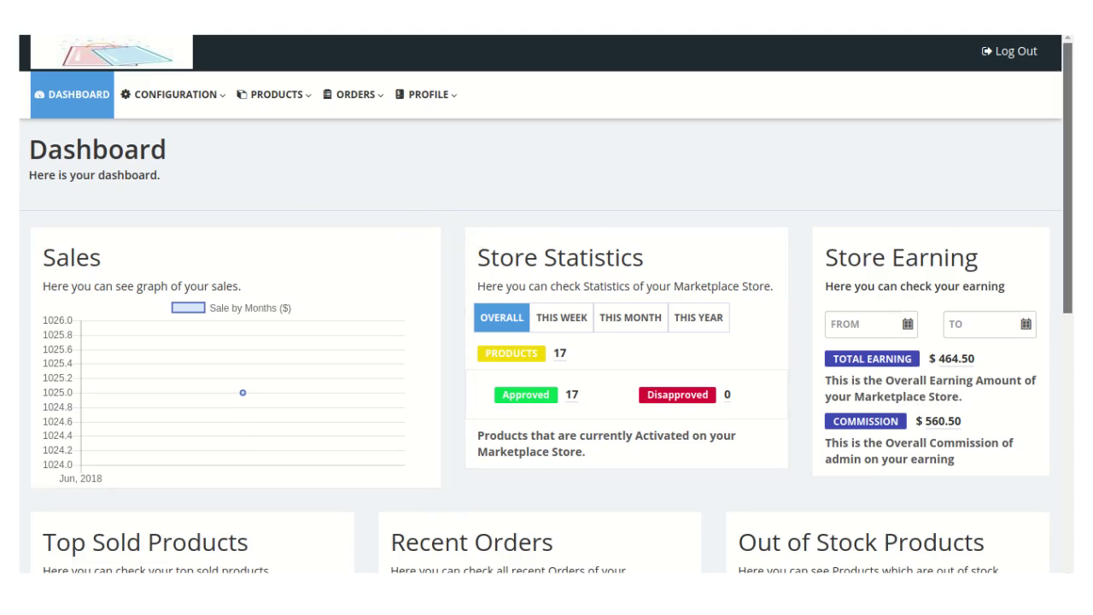
scroll(546, 325, down, 1)
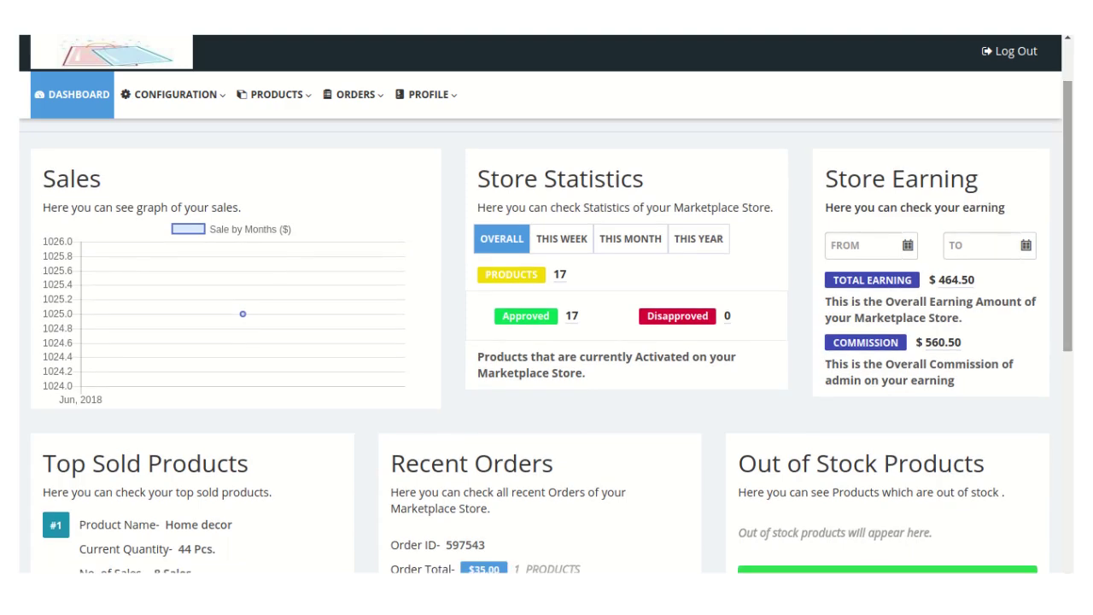
scroll(546, 342, down, 4)
scroll(547, 342, up, 6)
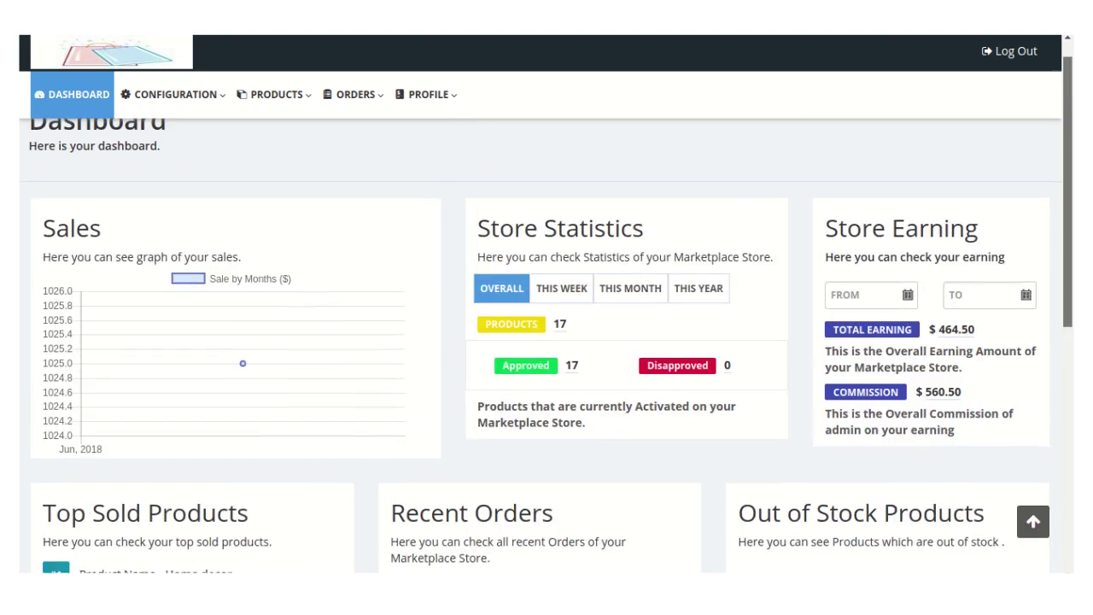
scroll(546, 324, down, 1)
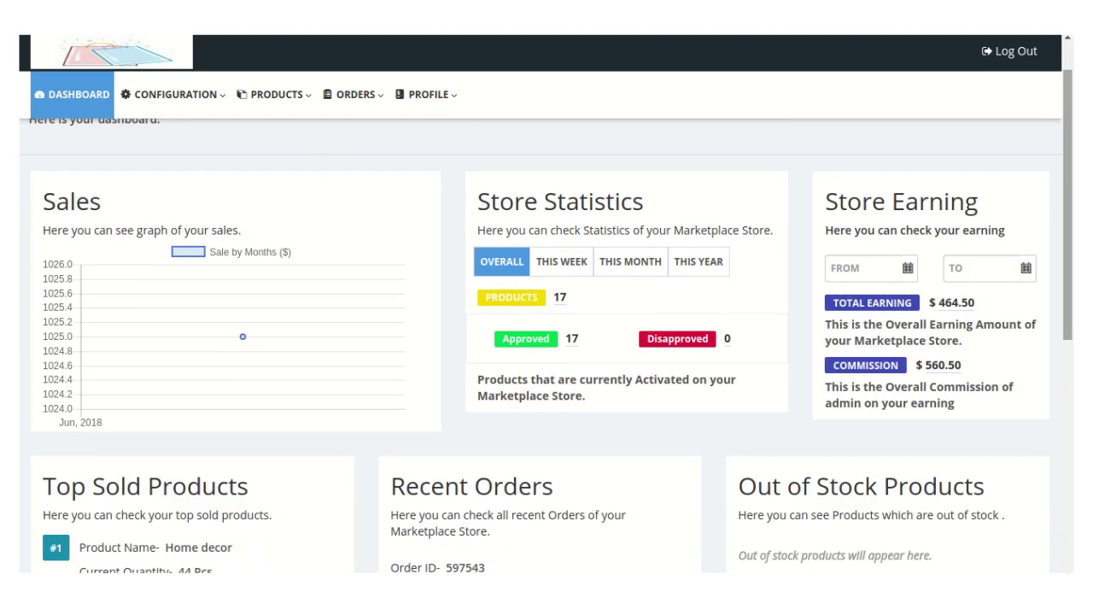
scroll(546, 342, down, 4)
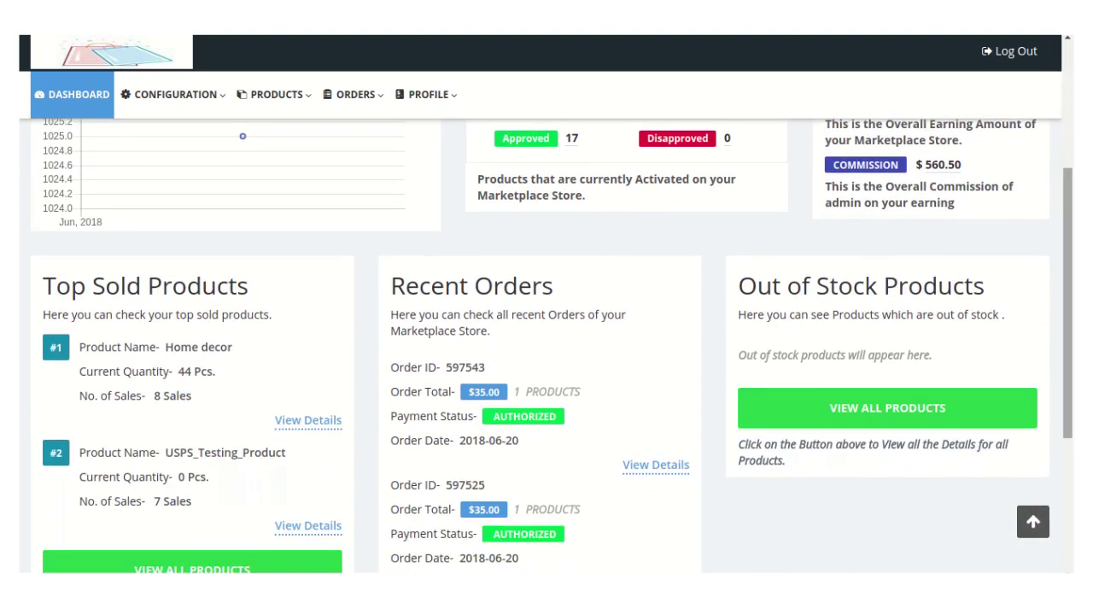
scroll(547, 341, down, 3)
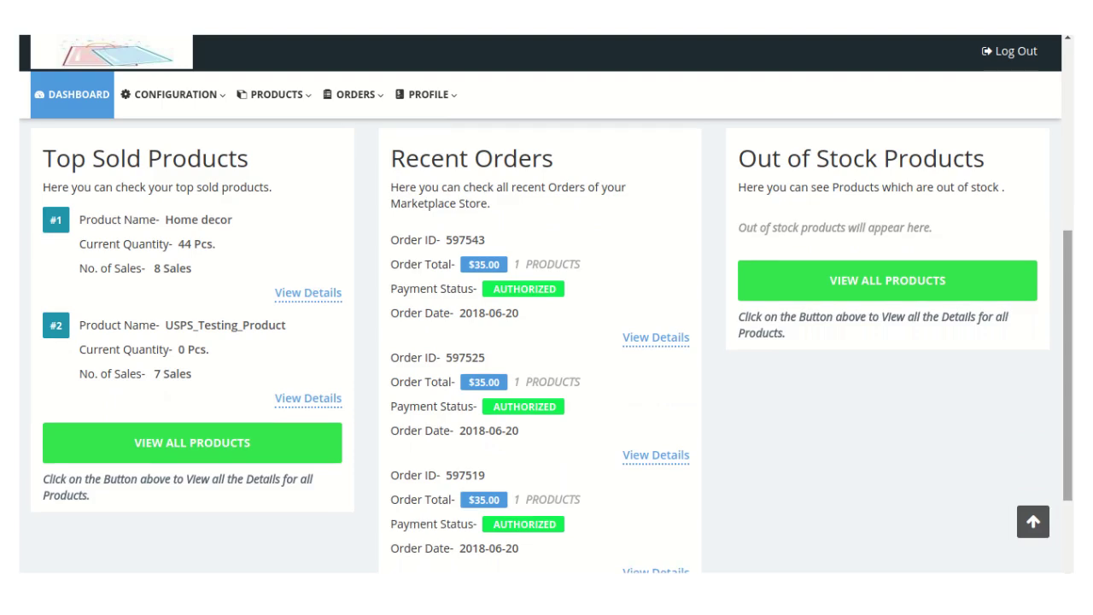
scroll(1067, 332, up, 8)
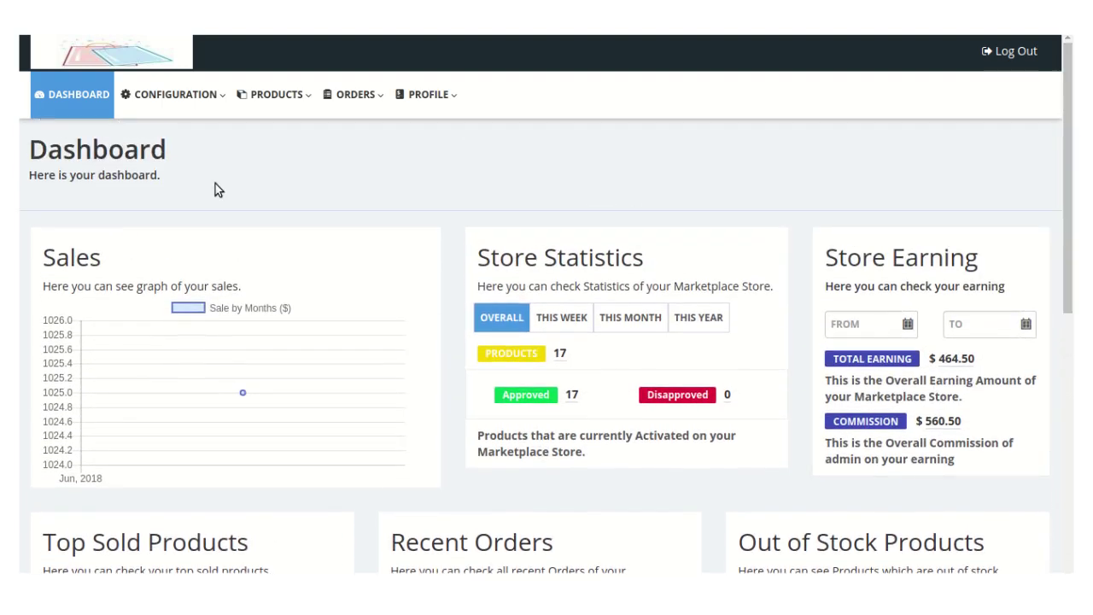
click(183, 100)
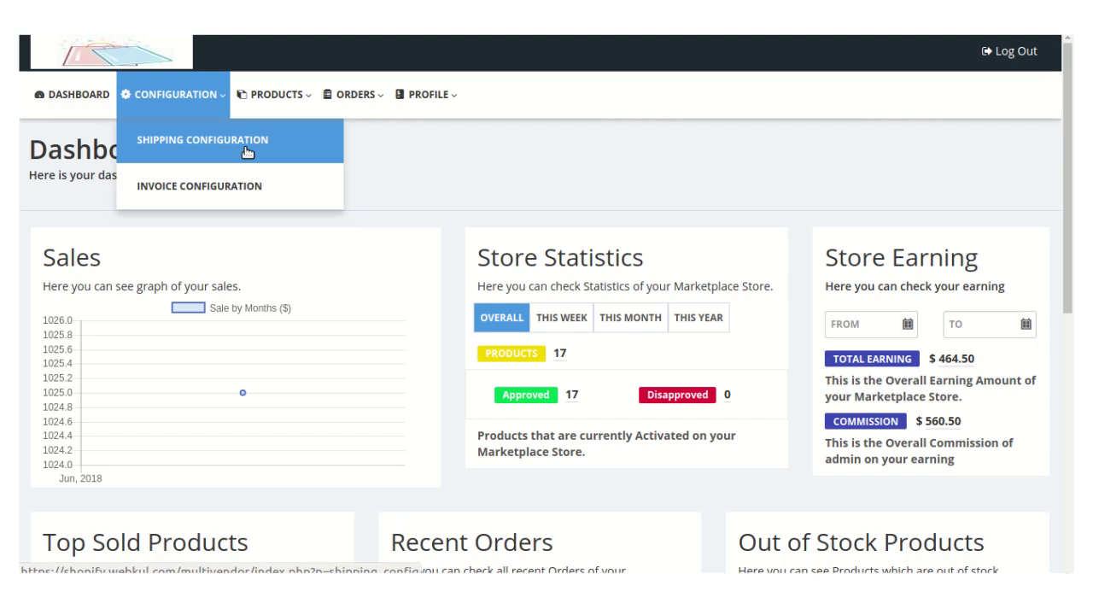
- Save Shipping Configuration with Marketplace Shipping enabled and Free Shipping left off
click(245, 150)
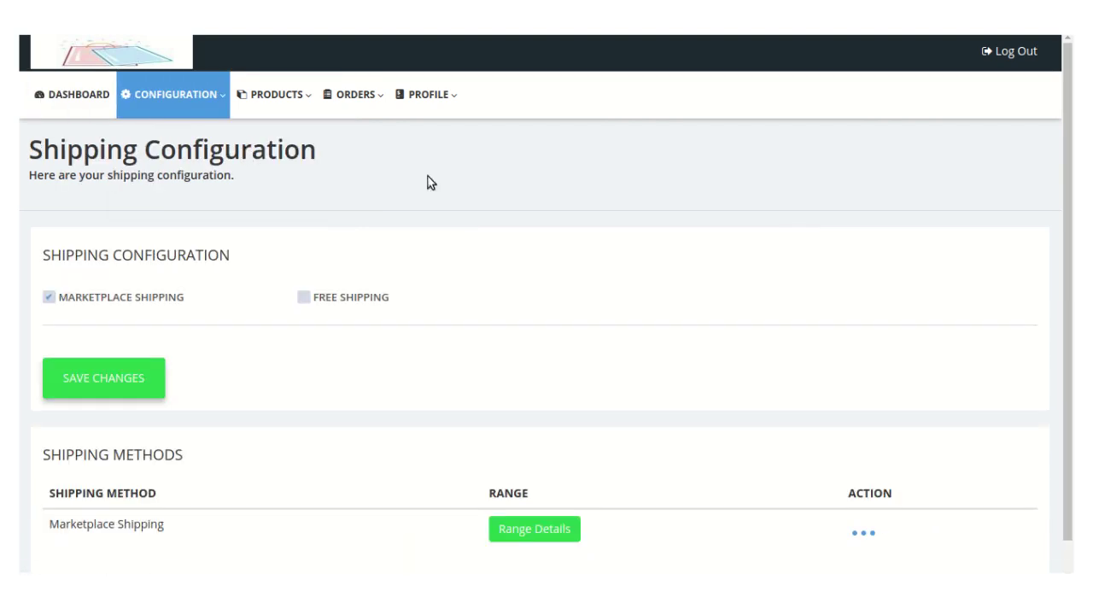
scroll(794, 226, down, 1)
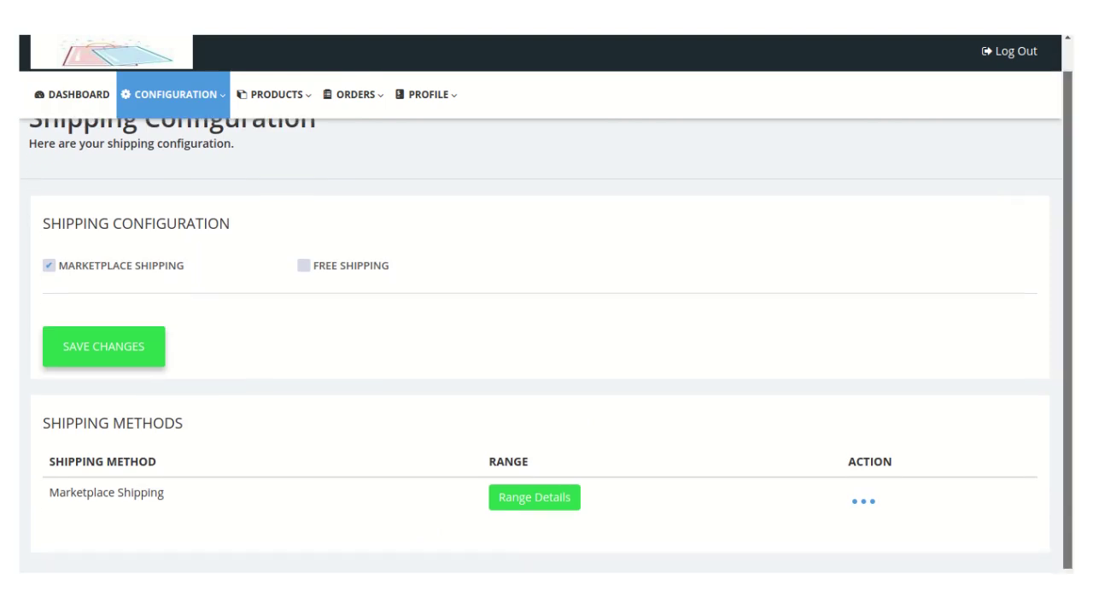
scroll(444, 230, up, 1)
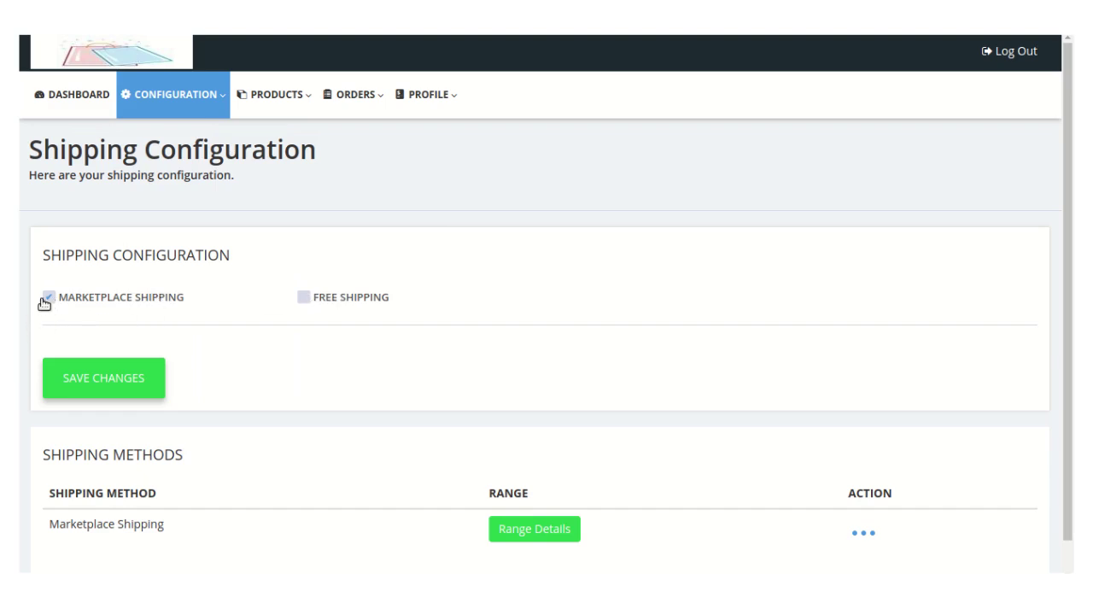
click(95, 381)
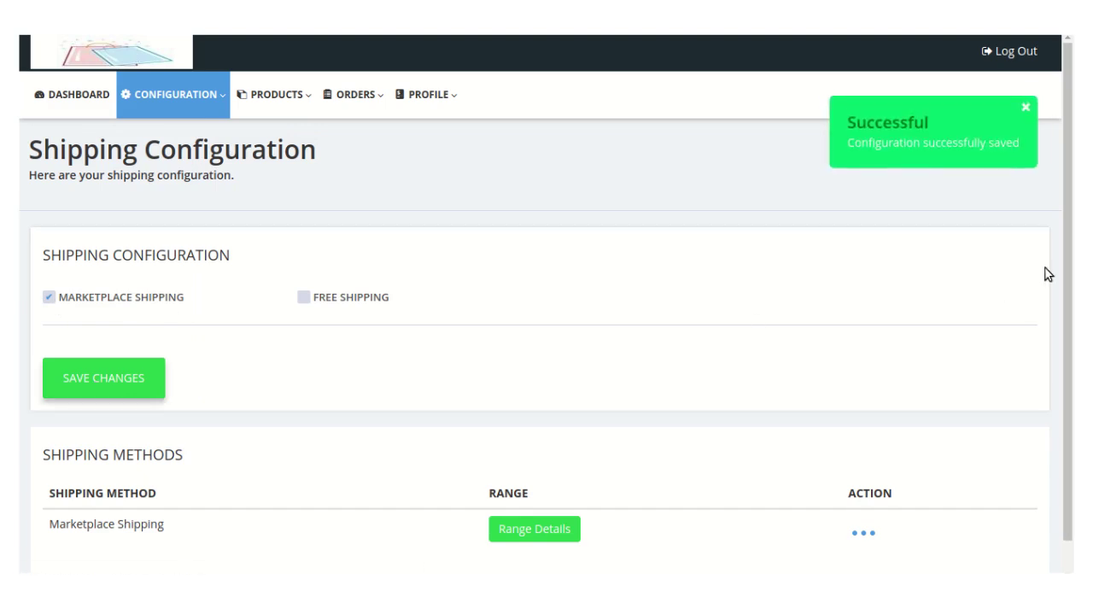
scroll(294, 501, down, 1)
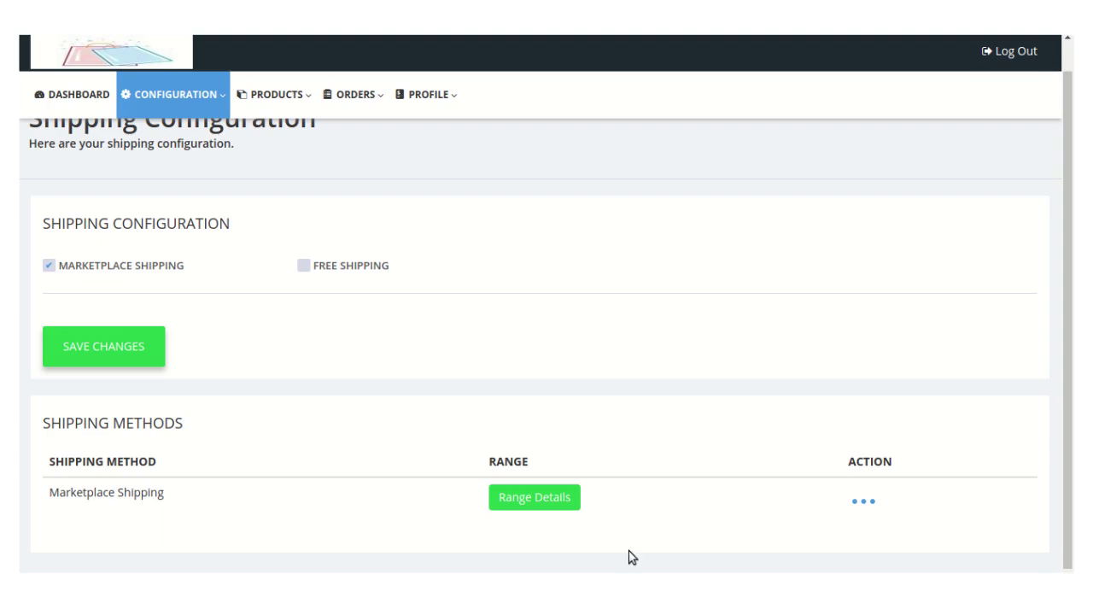
- Delete Range 1 ($10.00 - 20.00) from Marketplace Shipping's range details, confirming with Do It
click(538, 501)
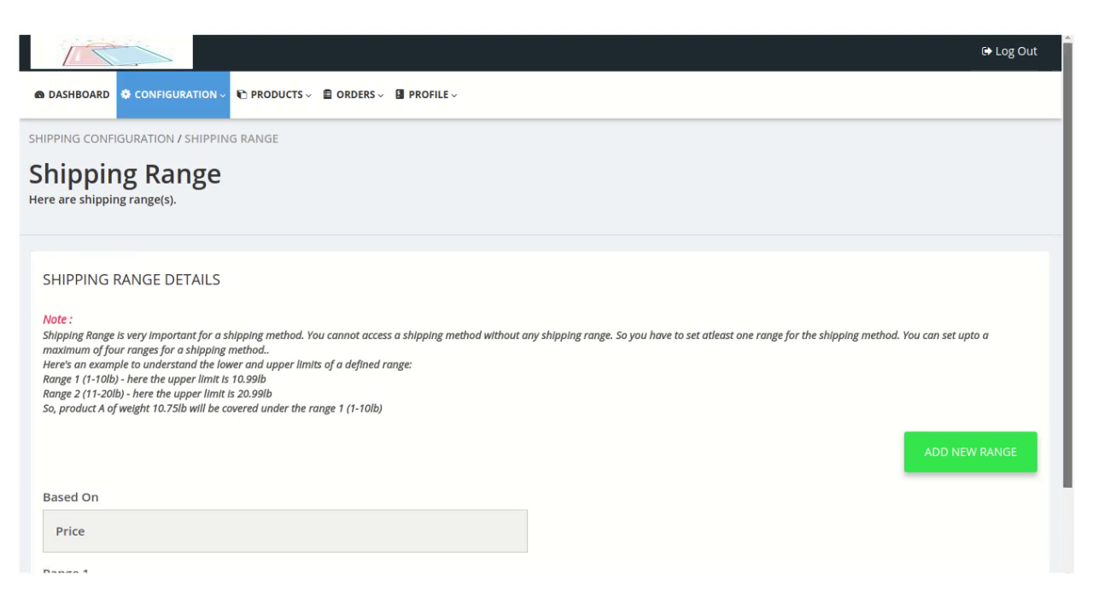
scroll(546, 342, down, 1)
scroll(546, 341, up, 1)
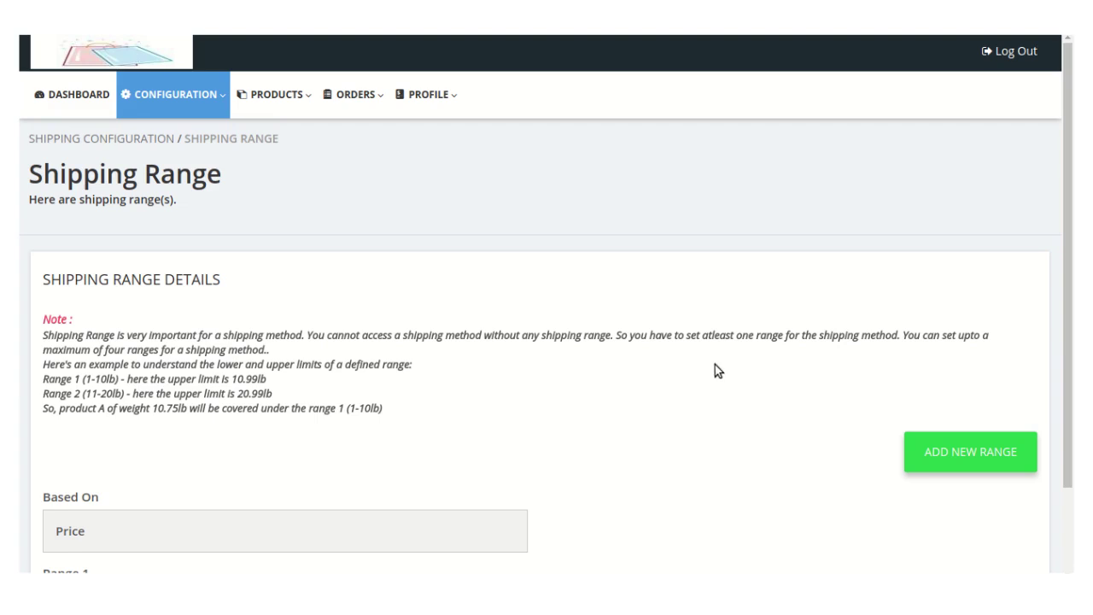
scroll(1068, 367, down, 1)
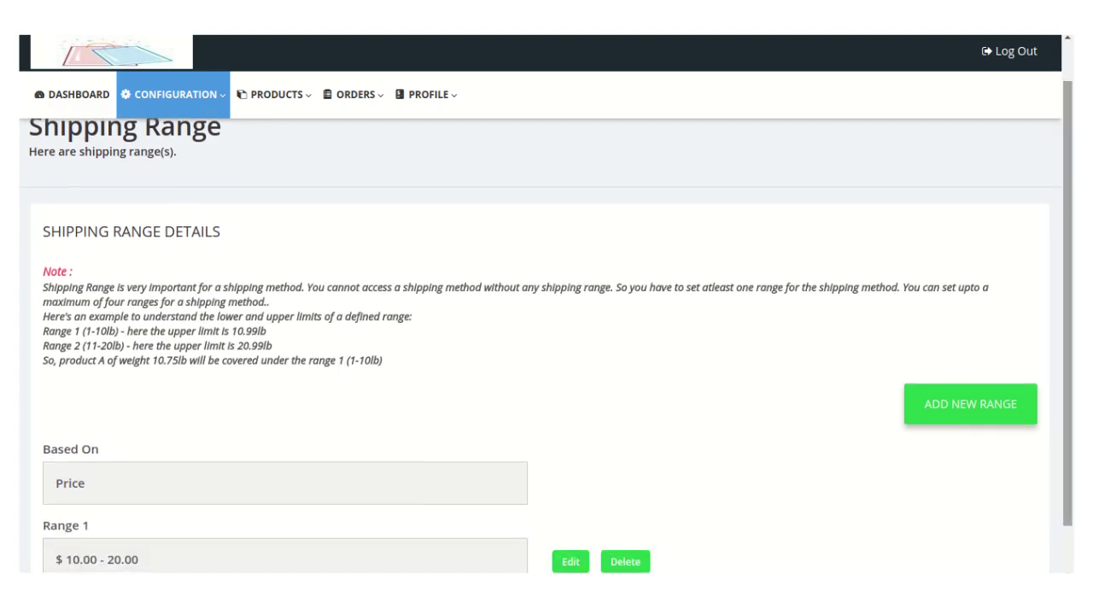
scroll(546, 342, down, 1)
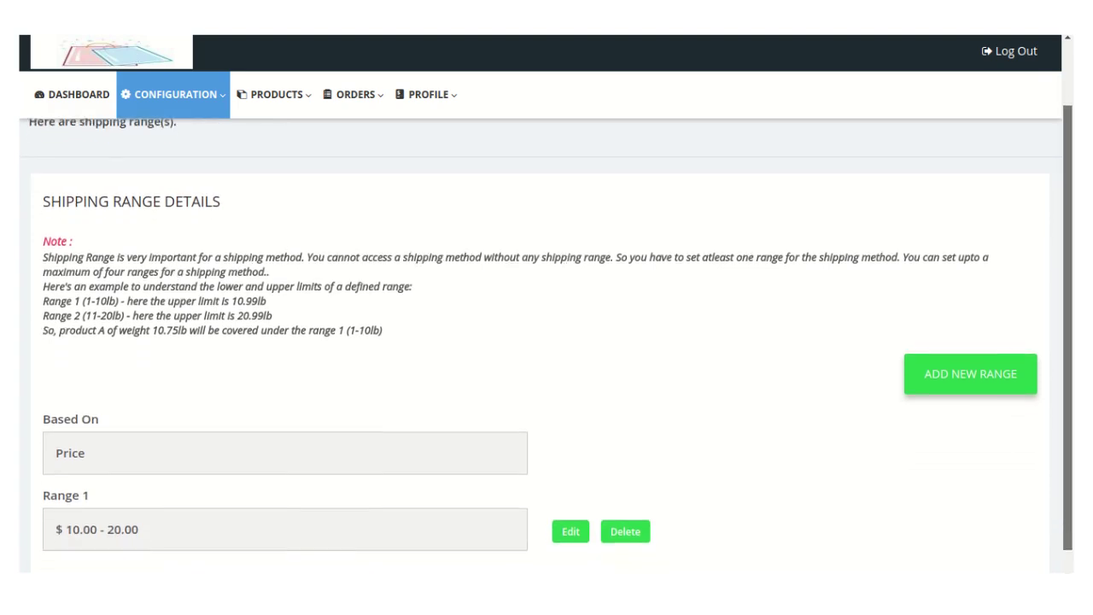
scroll(547, 342, up, 1)
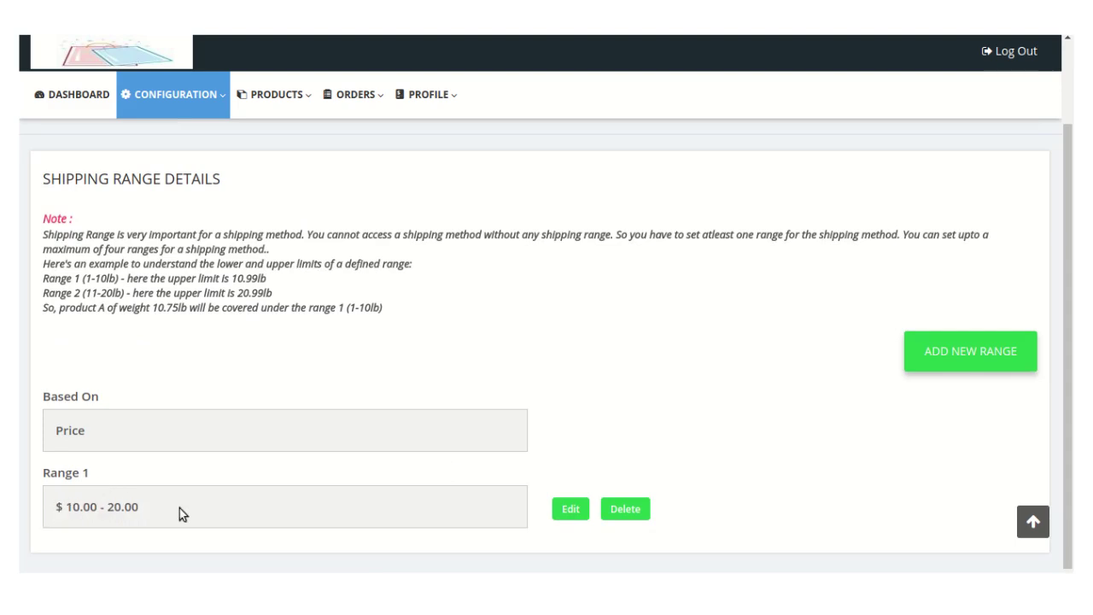
click(631, 518)
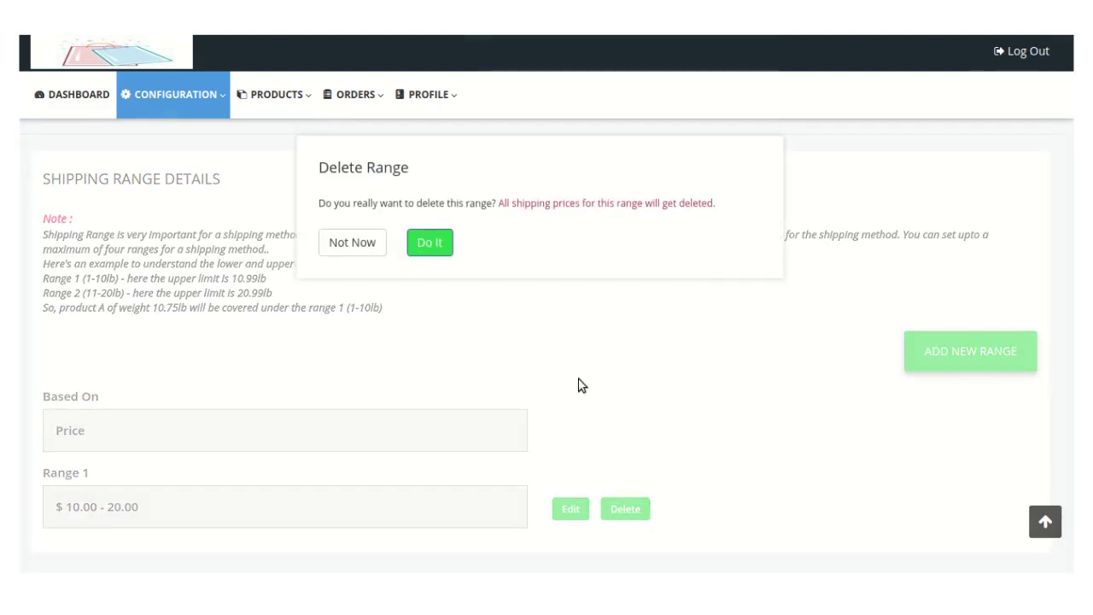
click(439, 250)
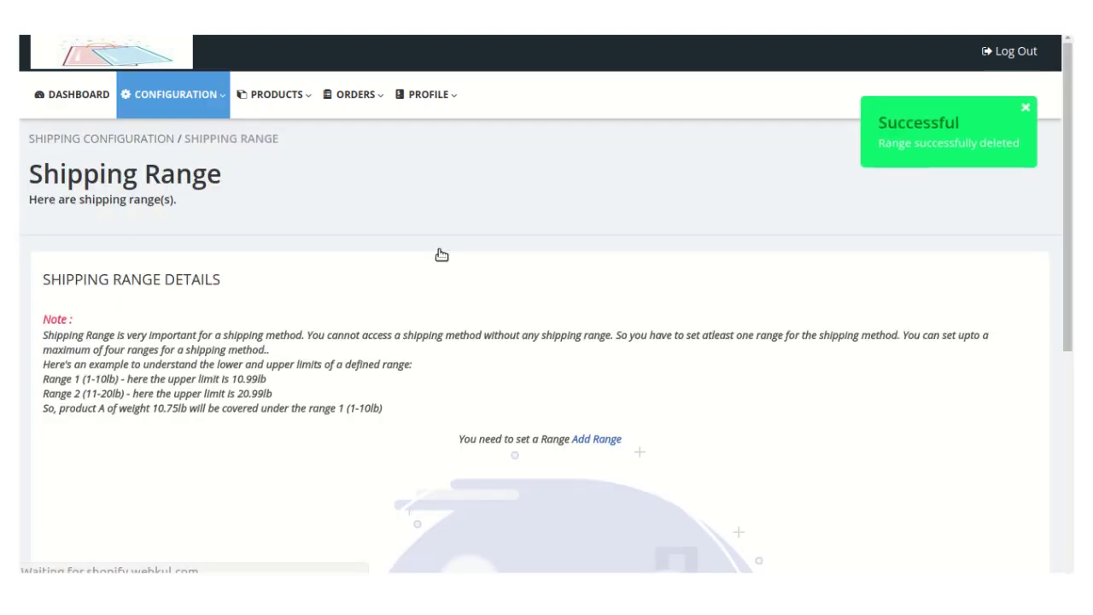
scroll(1025, 316, down, 2)
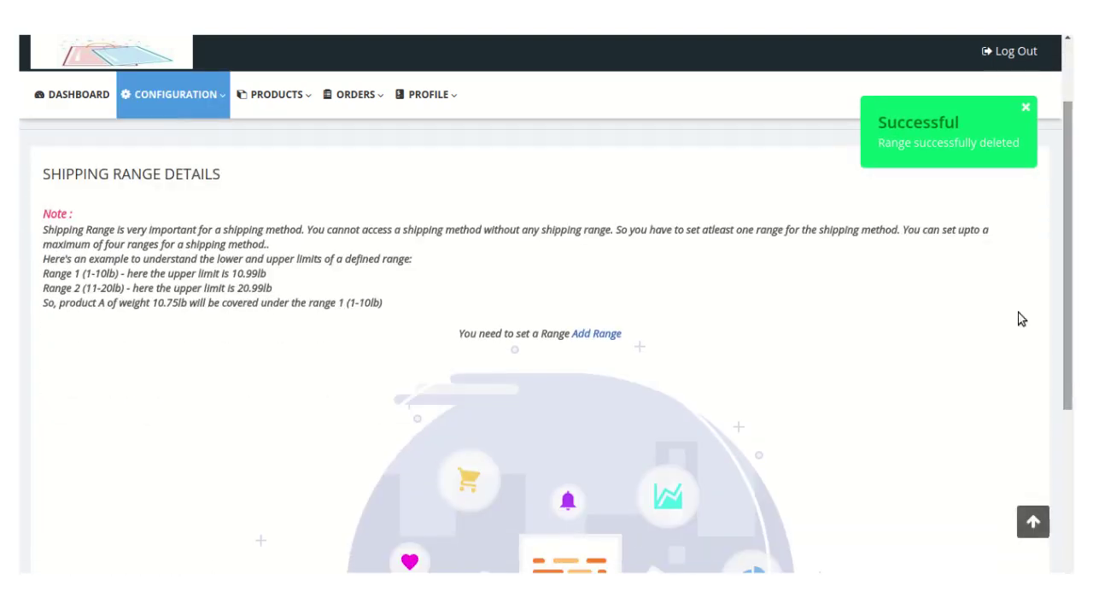
- Add and save a price-based shipping Range 1 from $10 to $20
click(597, 334)
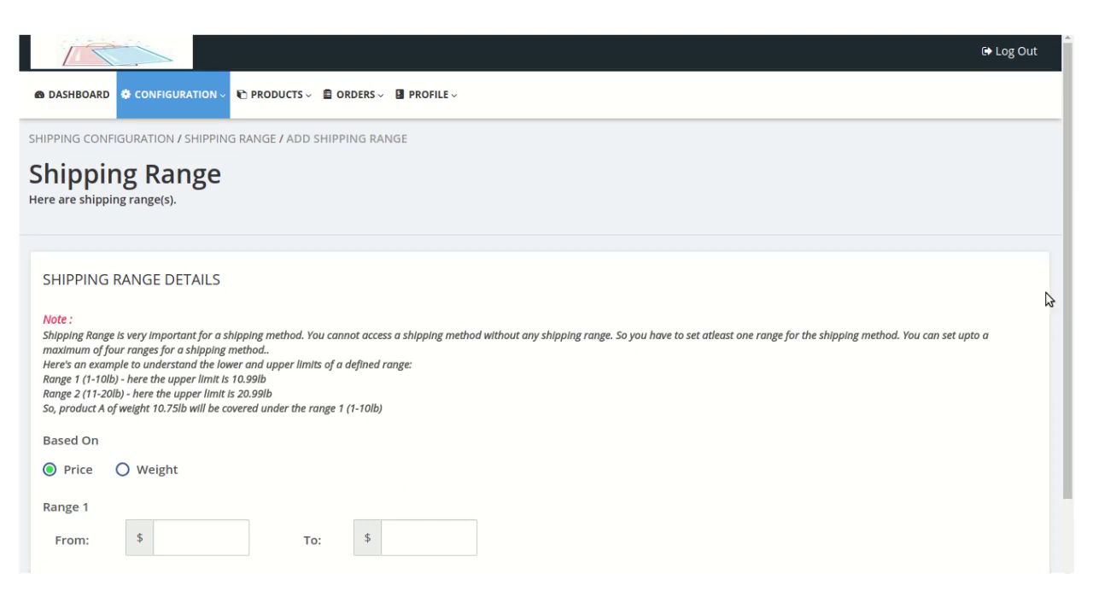
scroll(492, 403, down, 1)
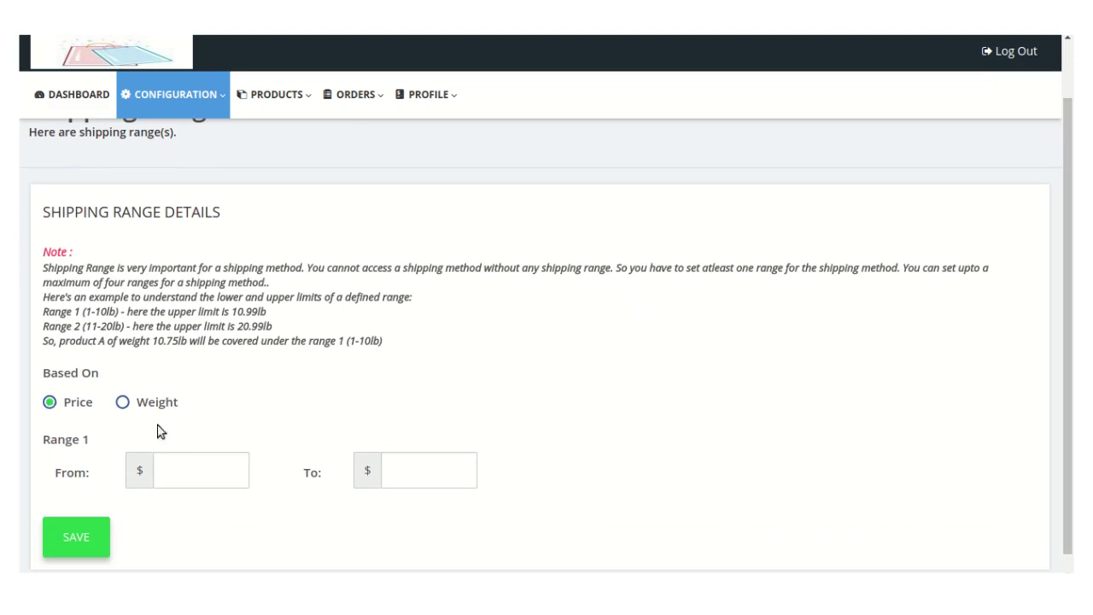
click(192, 472)
text(10)
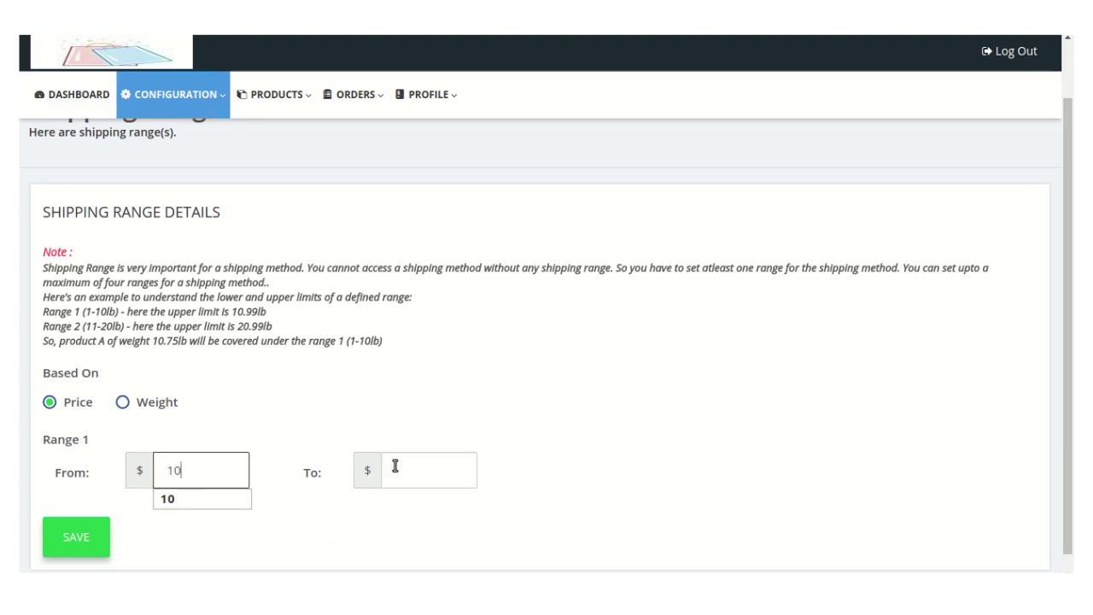
click(396, 465)
text(20)
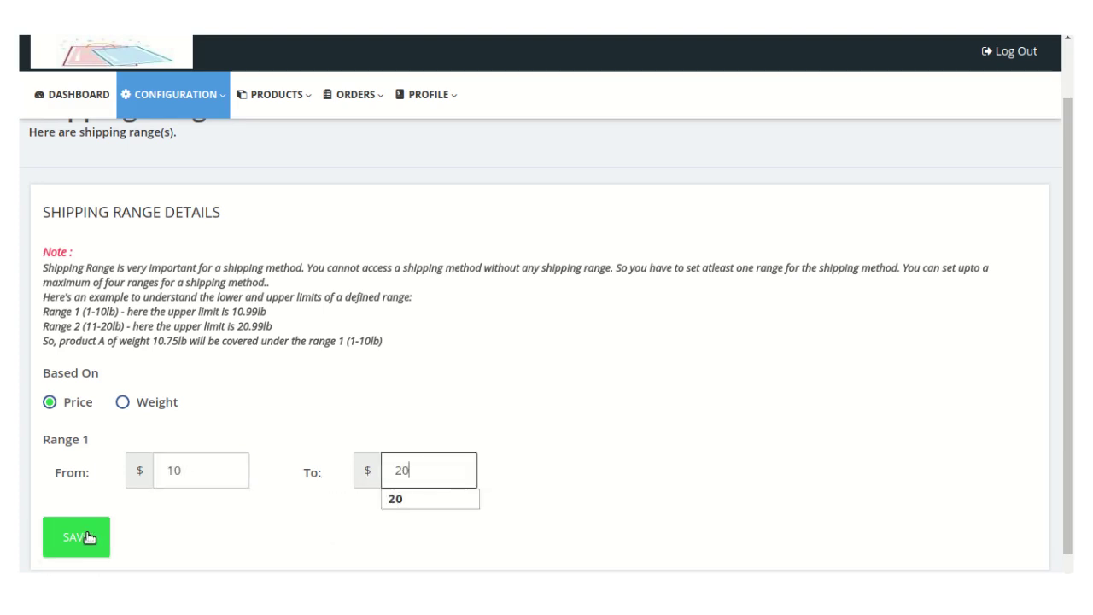
click(87, 536)
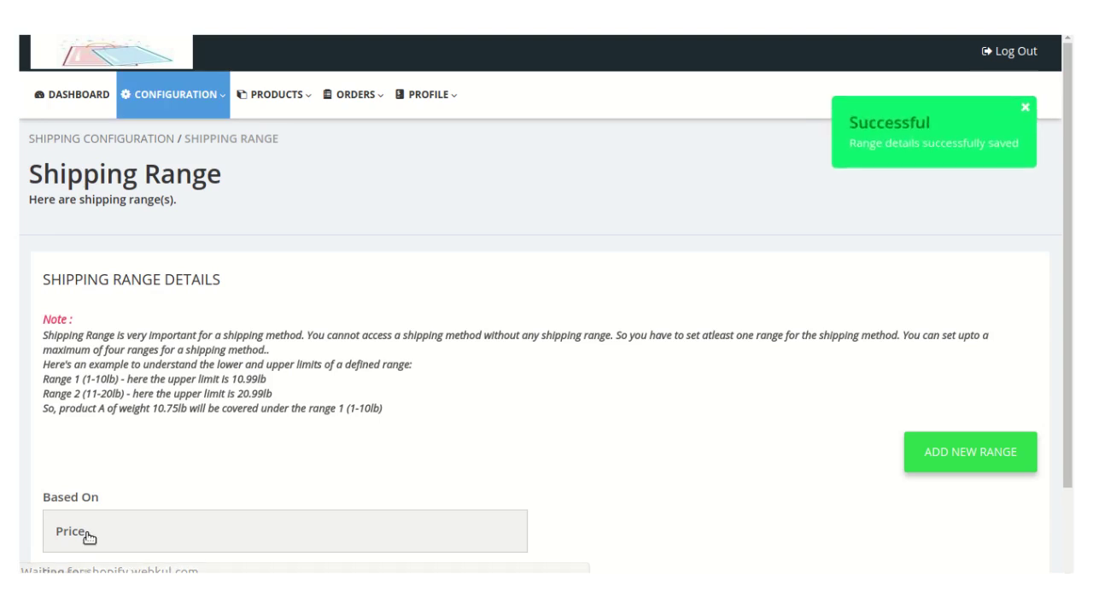
scroll(983, 356, down, 1)
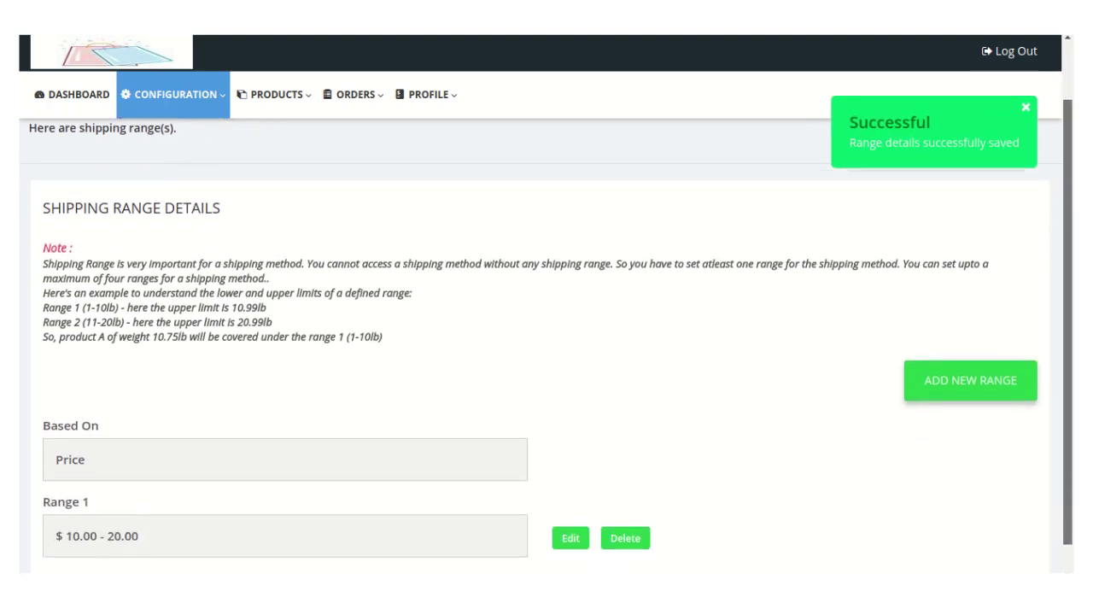
- Add and save a second price-based shipping range from $21 to $30
click(955, 358)
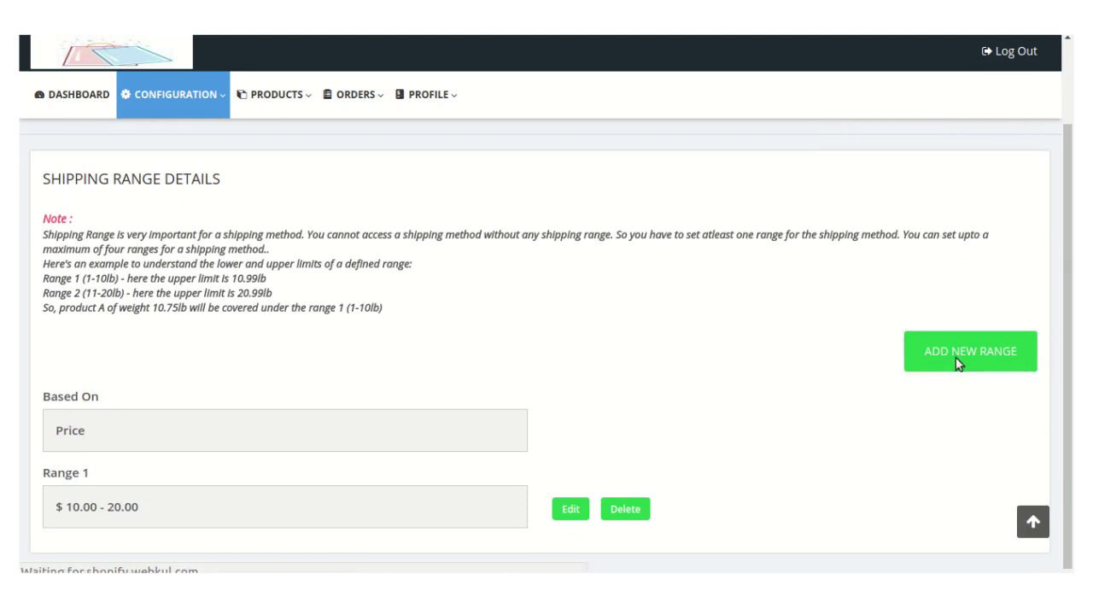
scroll(336, 394, down, 2)
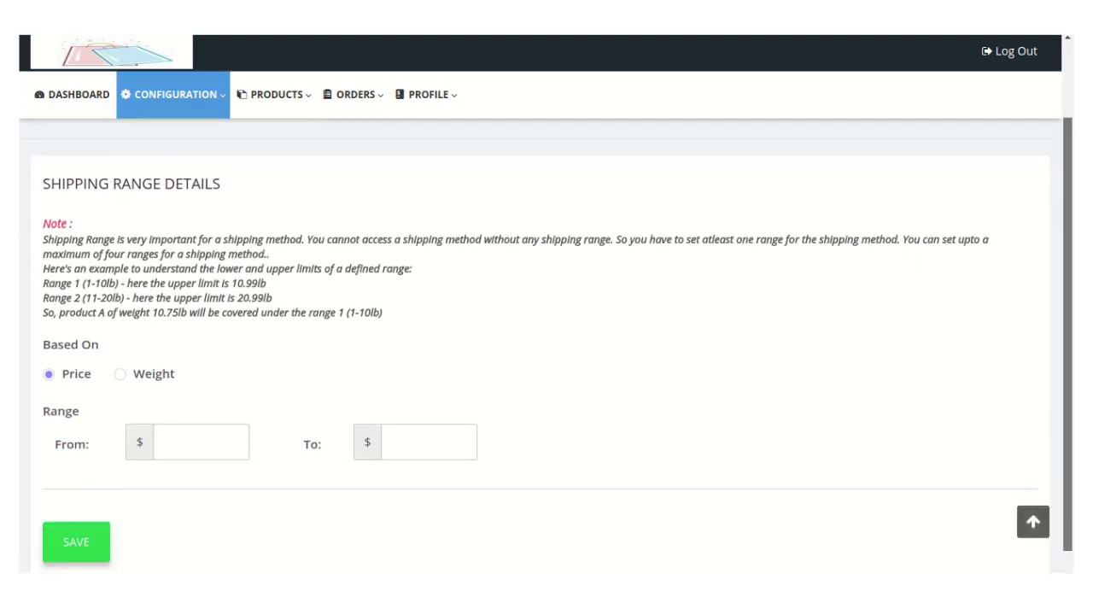
click(202, 416)
text(21)
click(424, 425)
text(30)
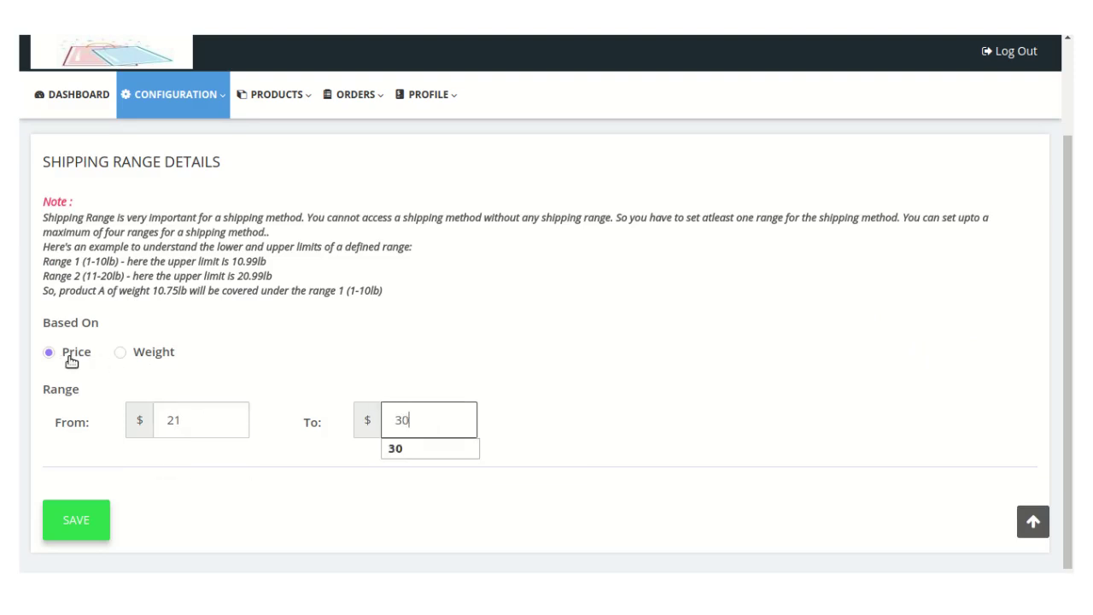
click(90, 521)
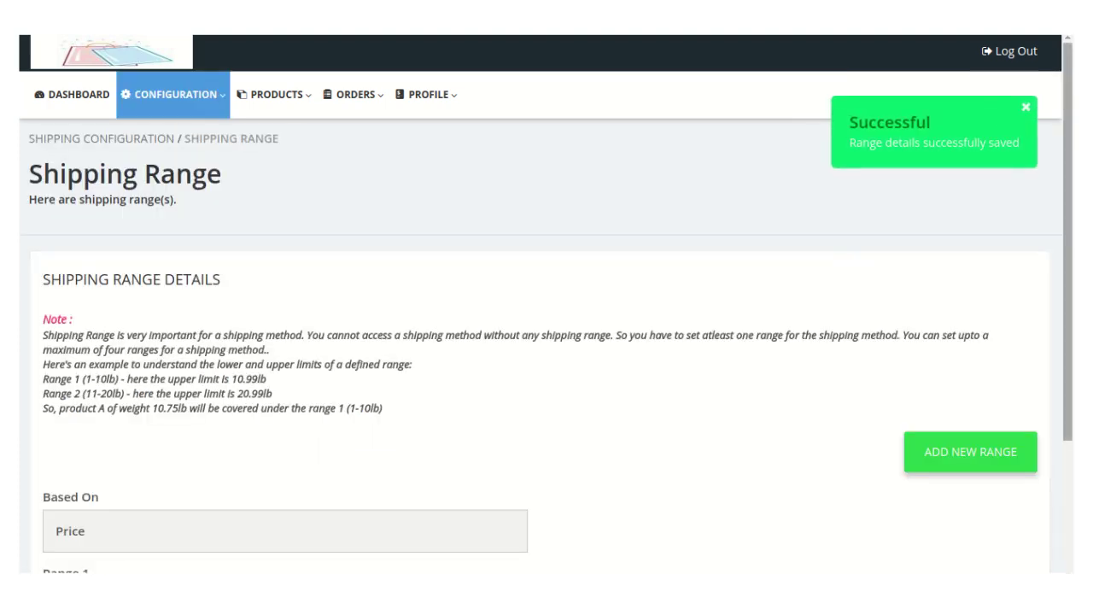
scroll(546, 385, down, 2)
scroll(546, 384, up, 2)
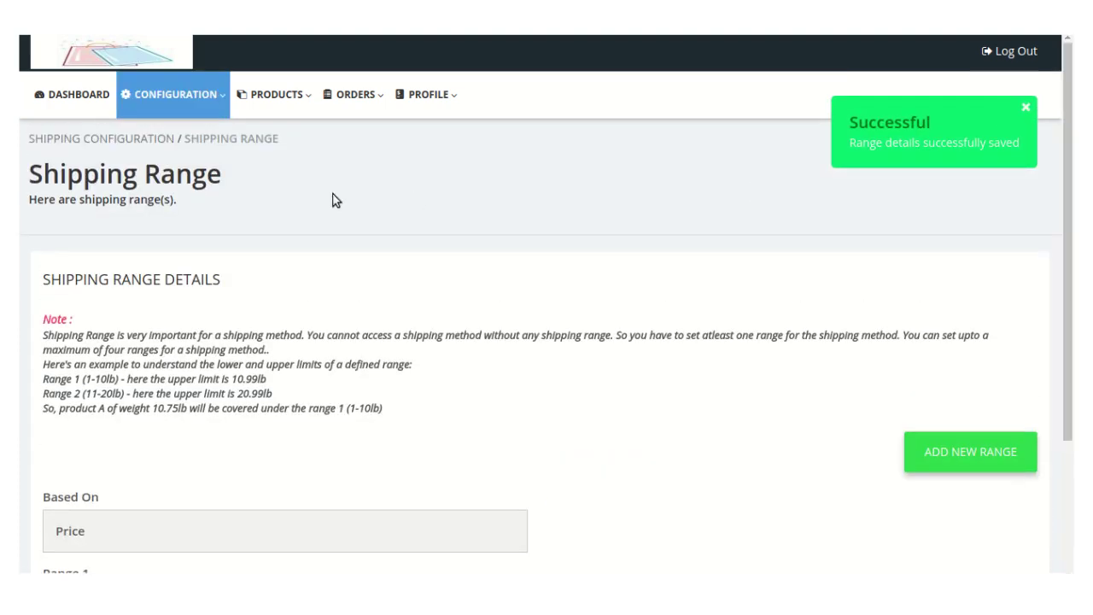
click(126, 142)
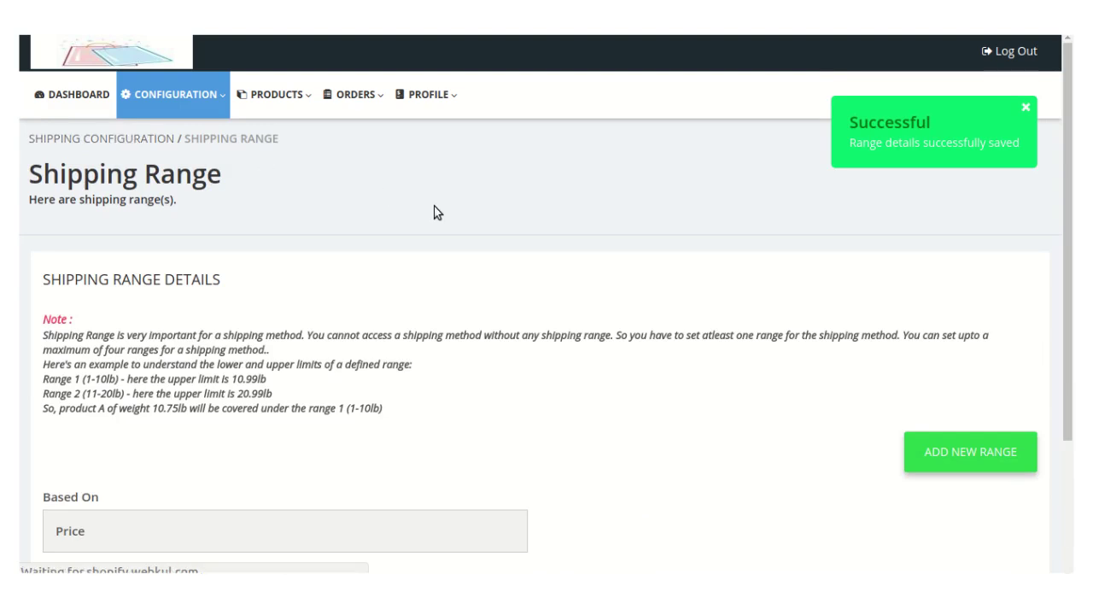
- View the Marketplace Shipping method from its ••• actions menu, showing no countries yet
scroll(794, 269, down, 1)
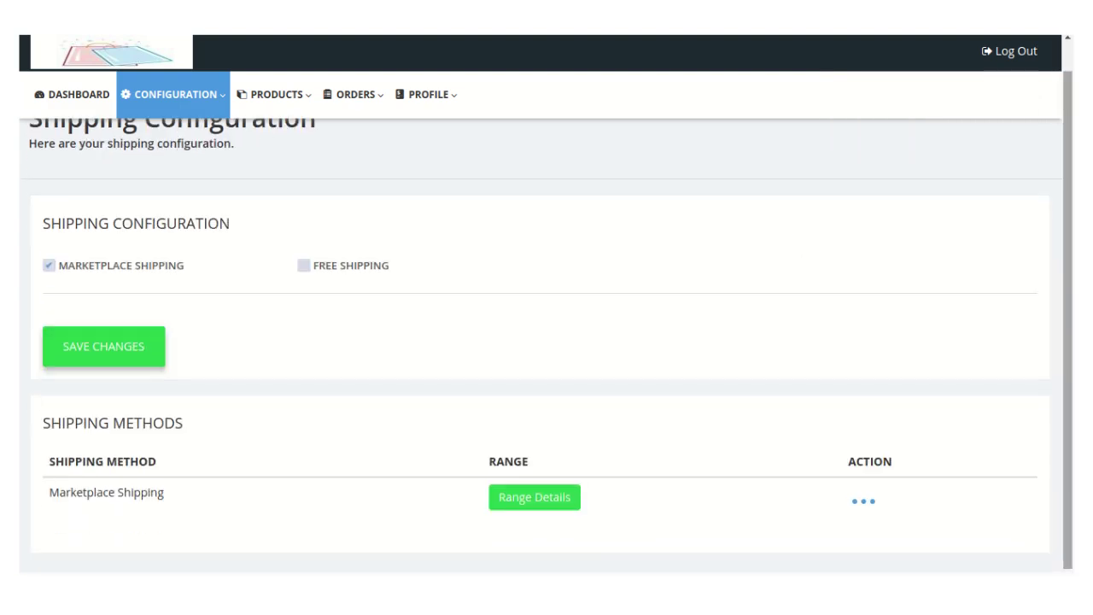
click(860, 504)
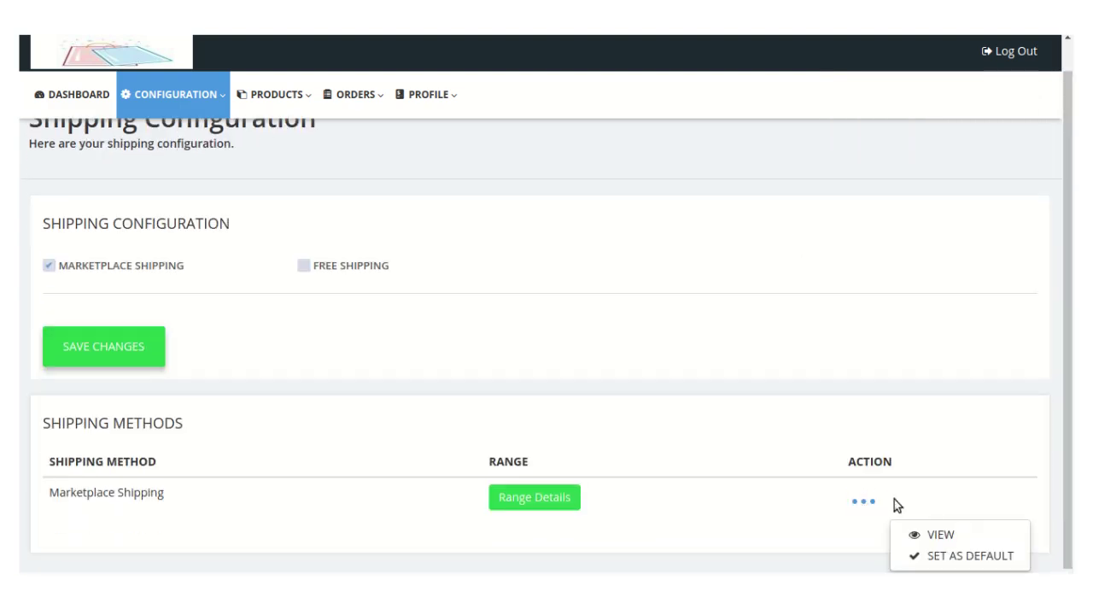
click(951, 536)
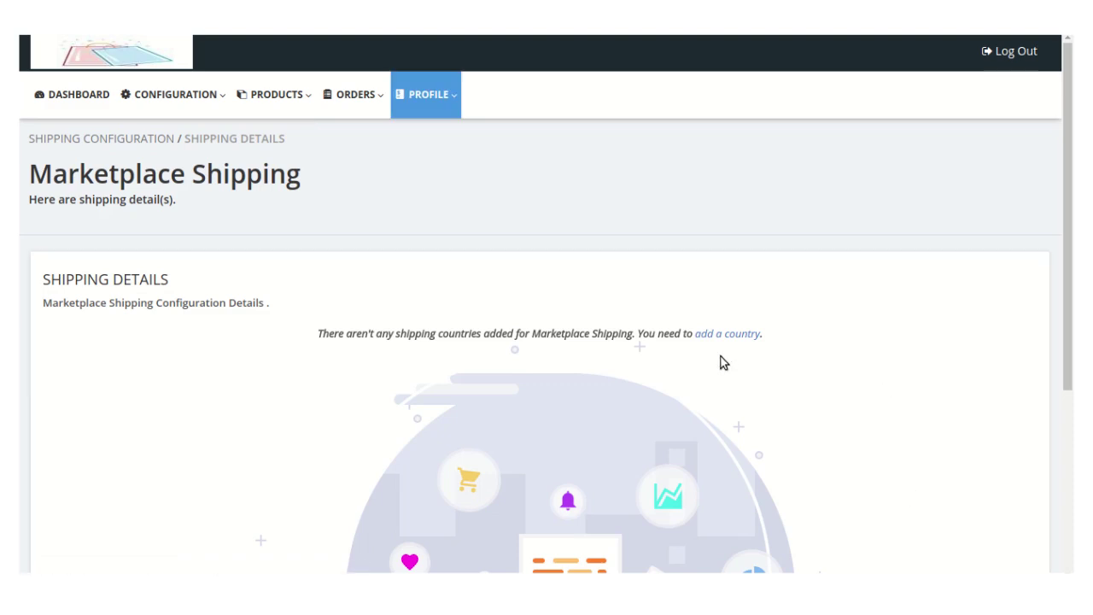
- Choose United States as a new shipping country, listing its states with 0.00 rates
click(729, 333)
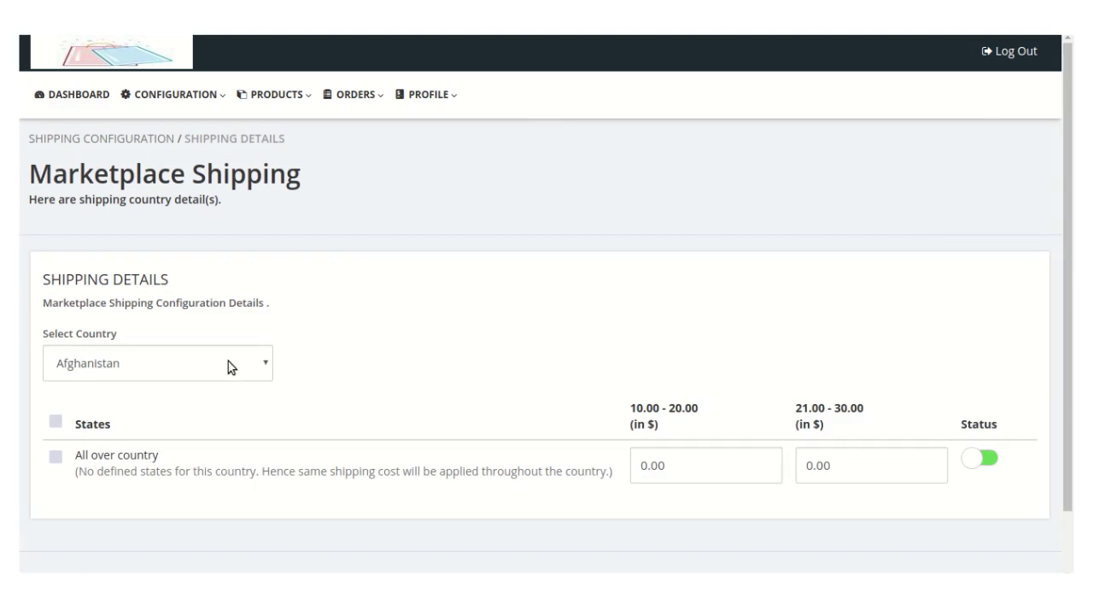
click(224, 367)
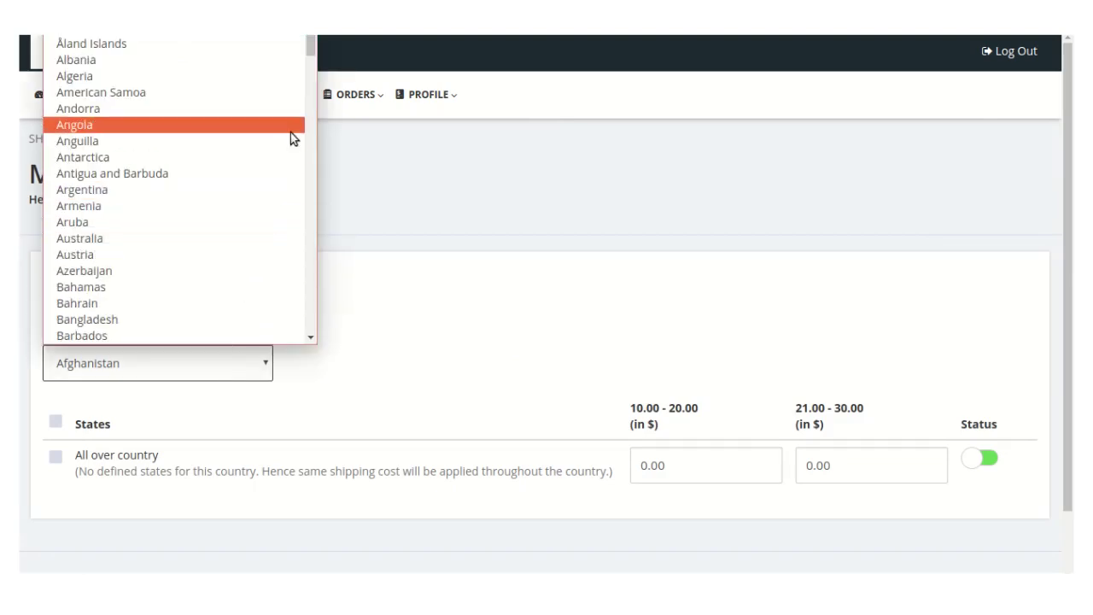
drag(312, 41, 310, 324)
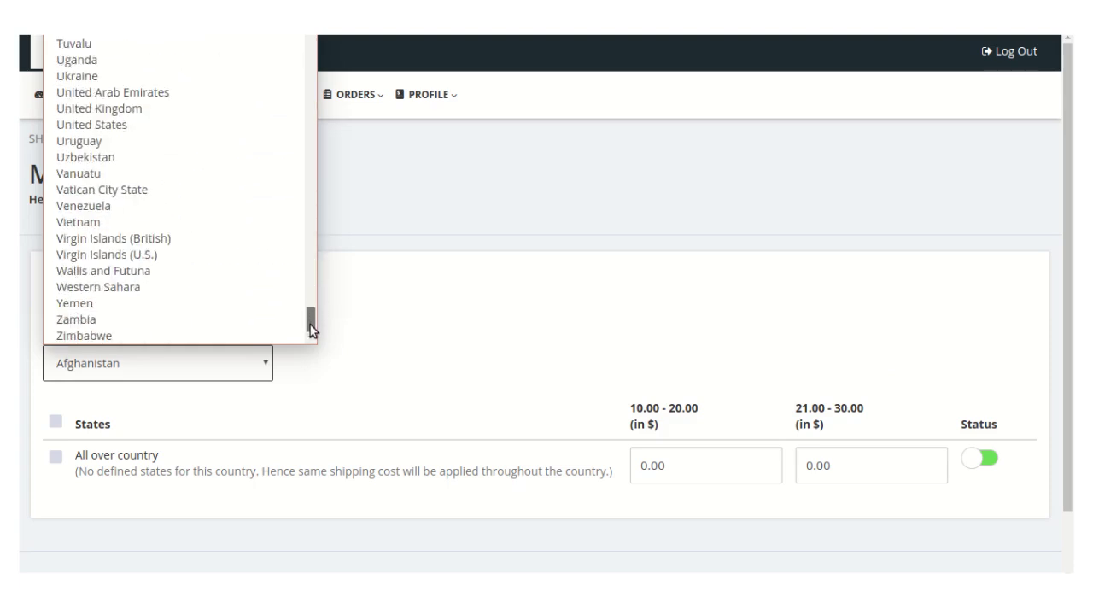
click(152, 125)
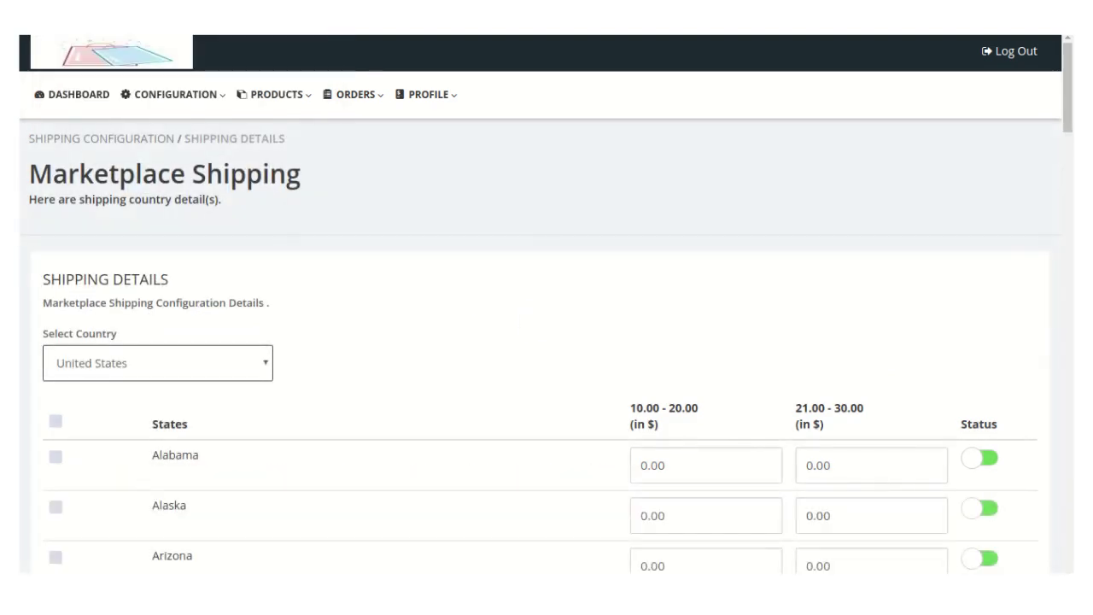
scroll(546, 342, down, 3)
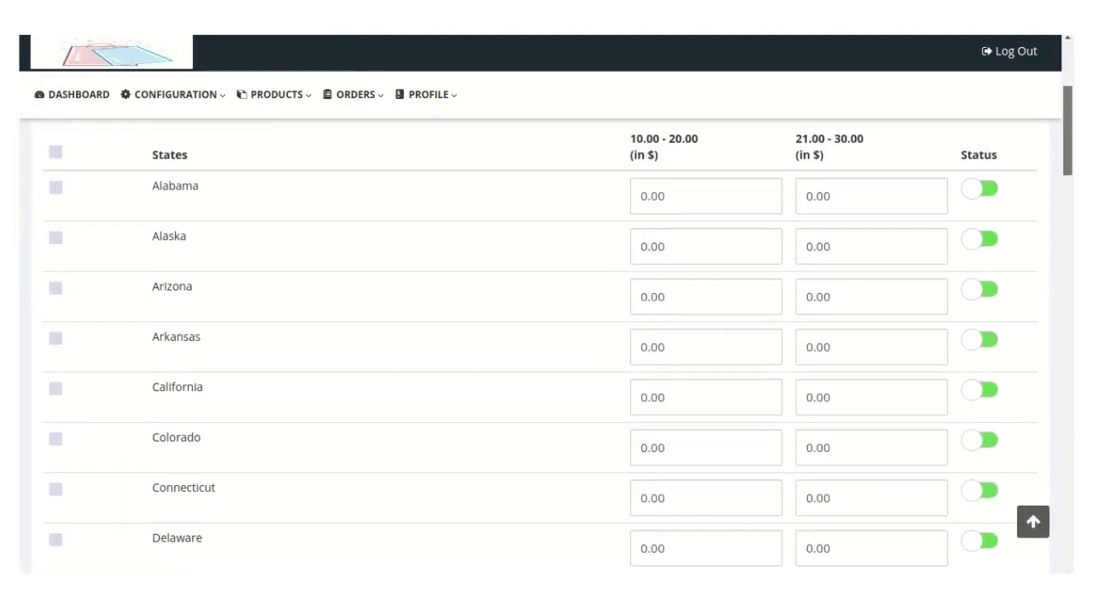
scroll(547, 342, up, 2)
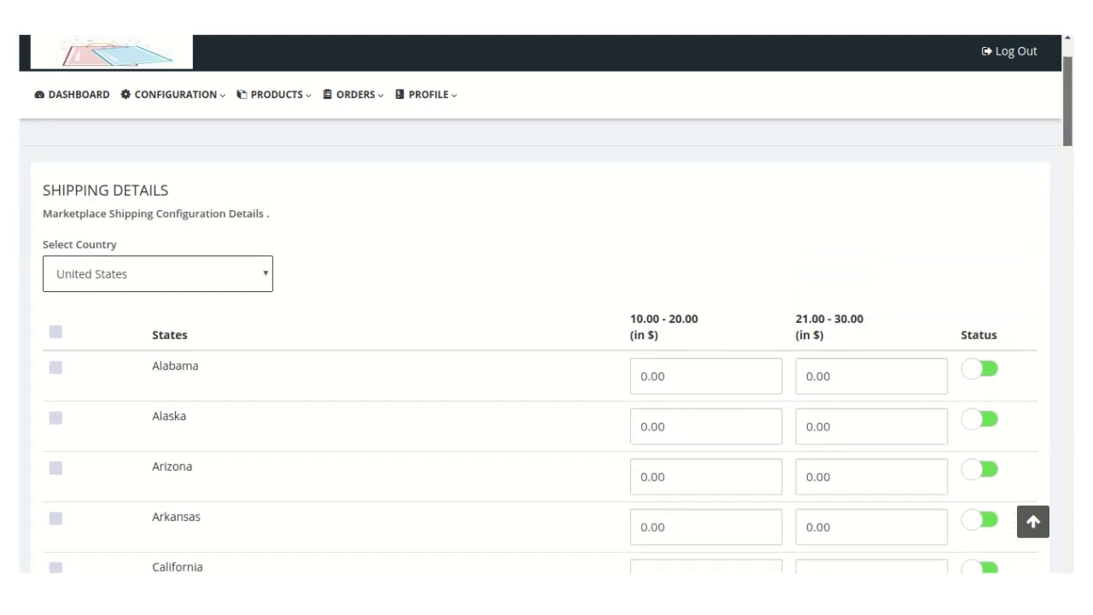
scroll(546, 342, down, 7)
scroll(547, 342, up, 7)
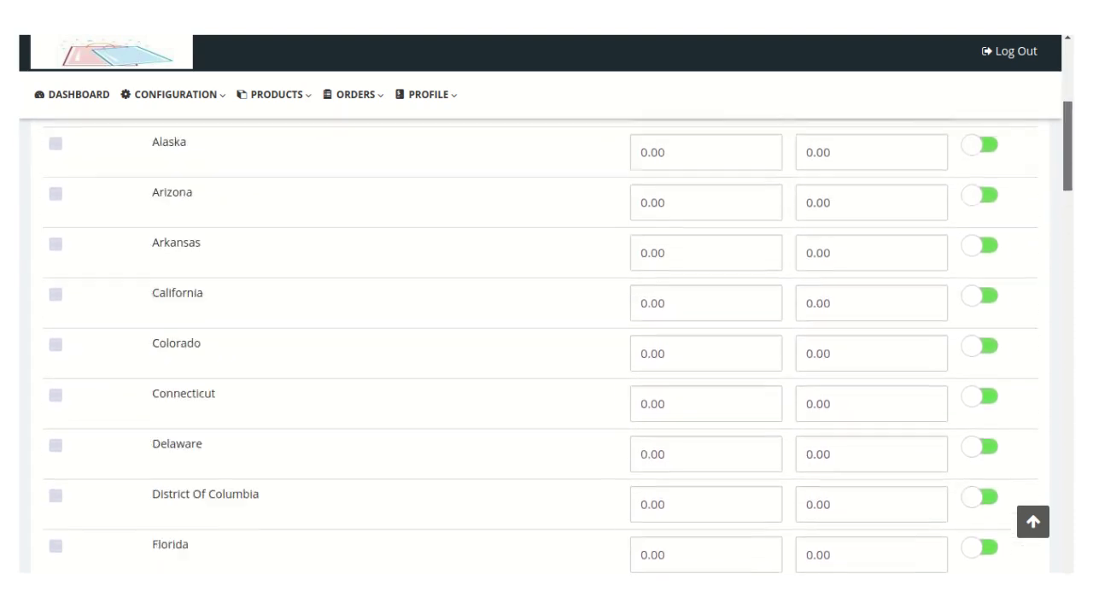
scroll(370, 253, up, 1)
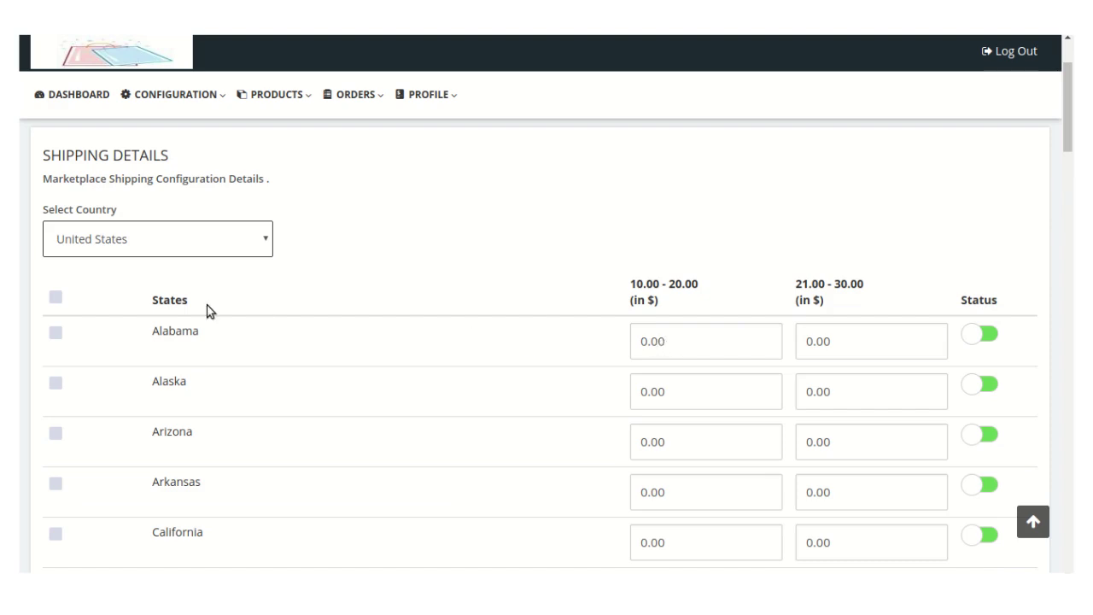
- Select all 53 US states and set charges to $10 (10.00-20.00) and $20 (21.00-30.00)
click(54, 297)
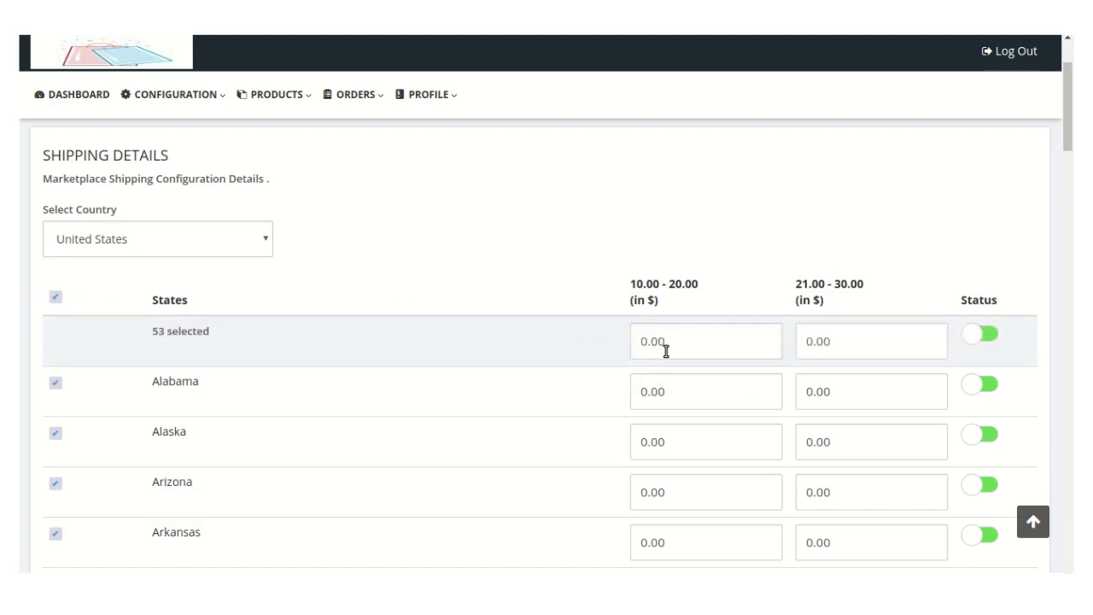
drag(673, 346, 626, 350)
text(10)
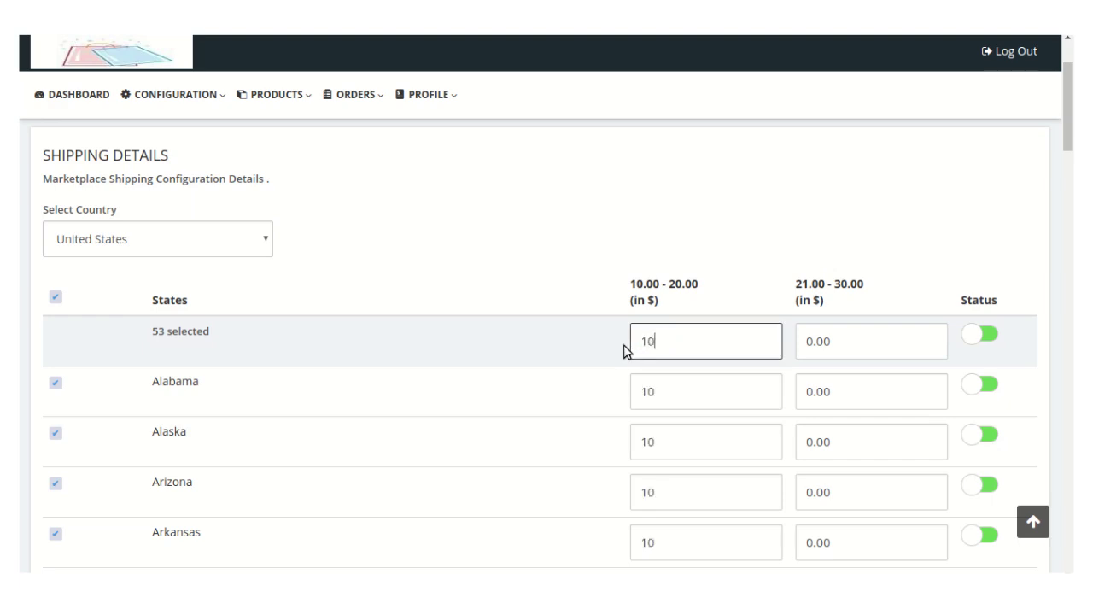
drag(838, 339, 772, 342)
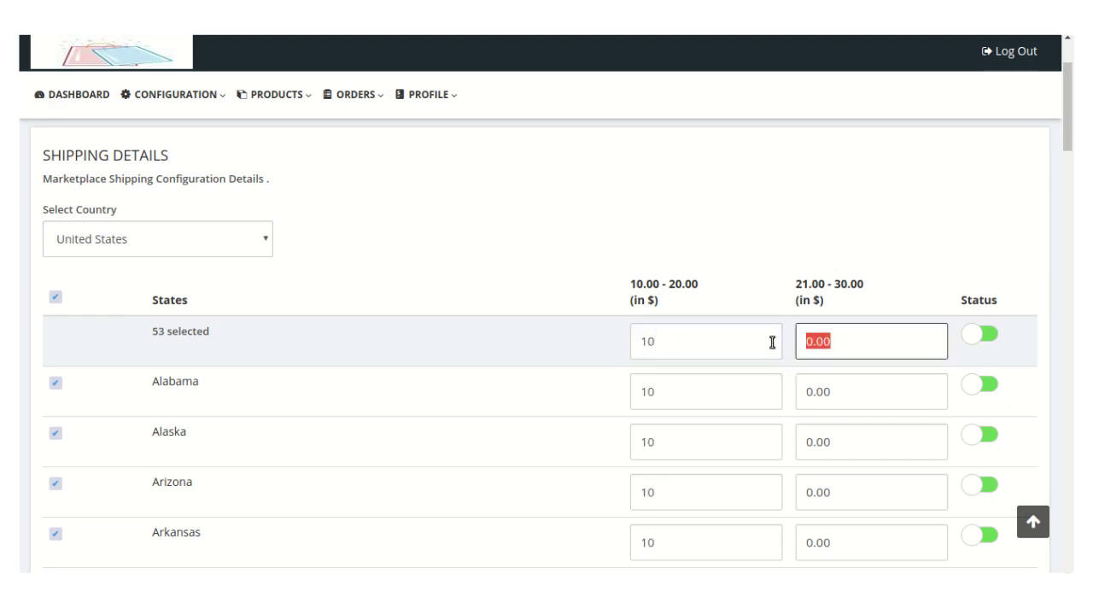
text(20)
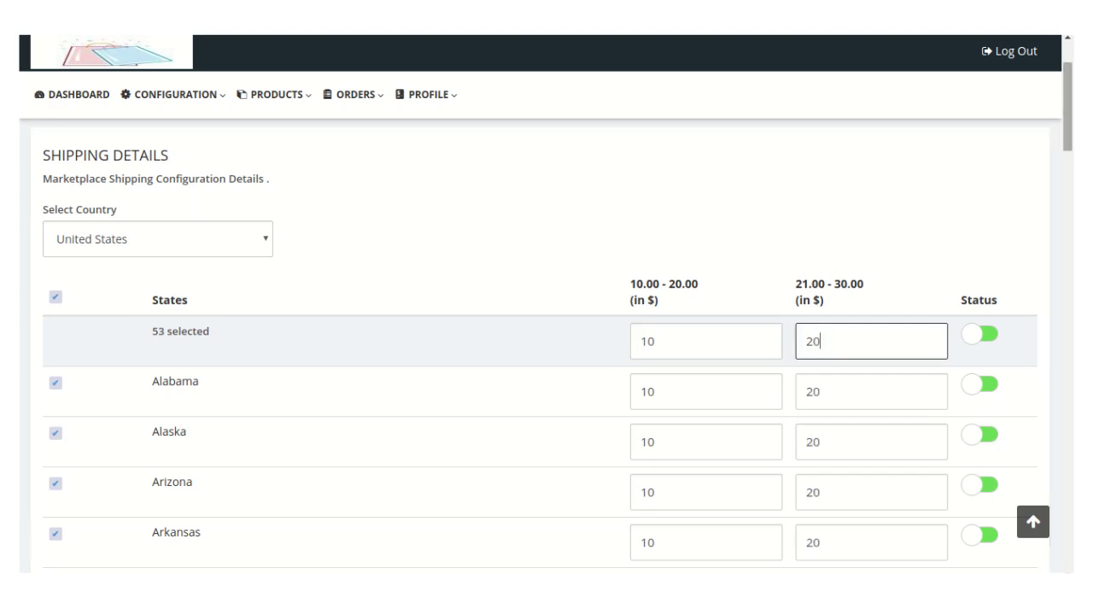
scroll(546, 342, down, 4)
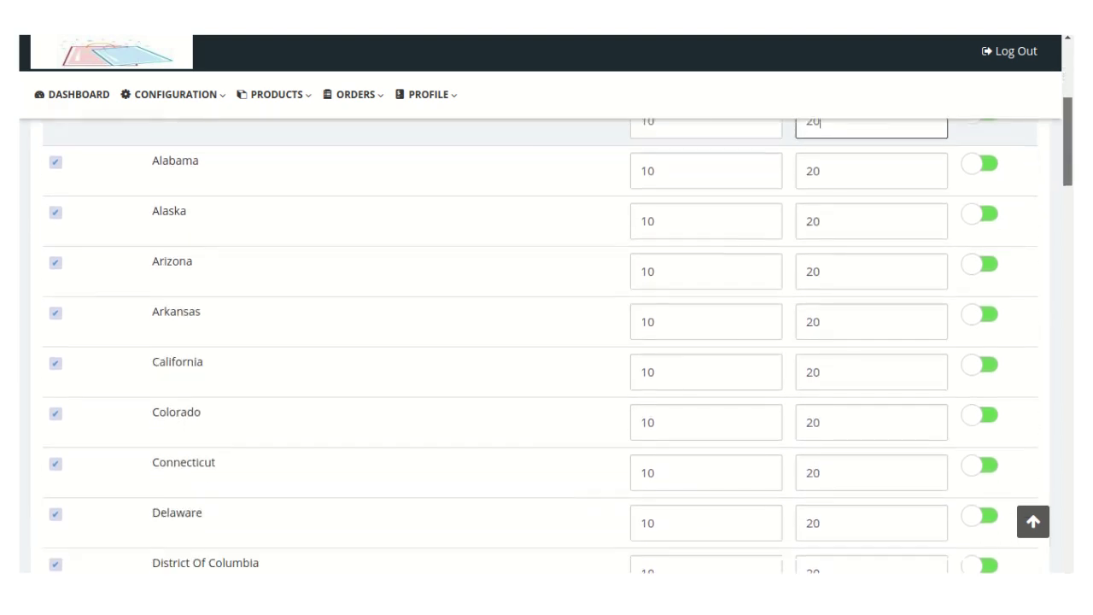
scroll(546, 342, up, 1)
scroll(547, 342, down, 5)
scroll(547, 342, up, 8)
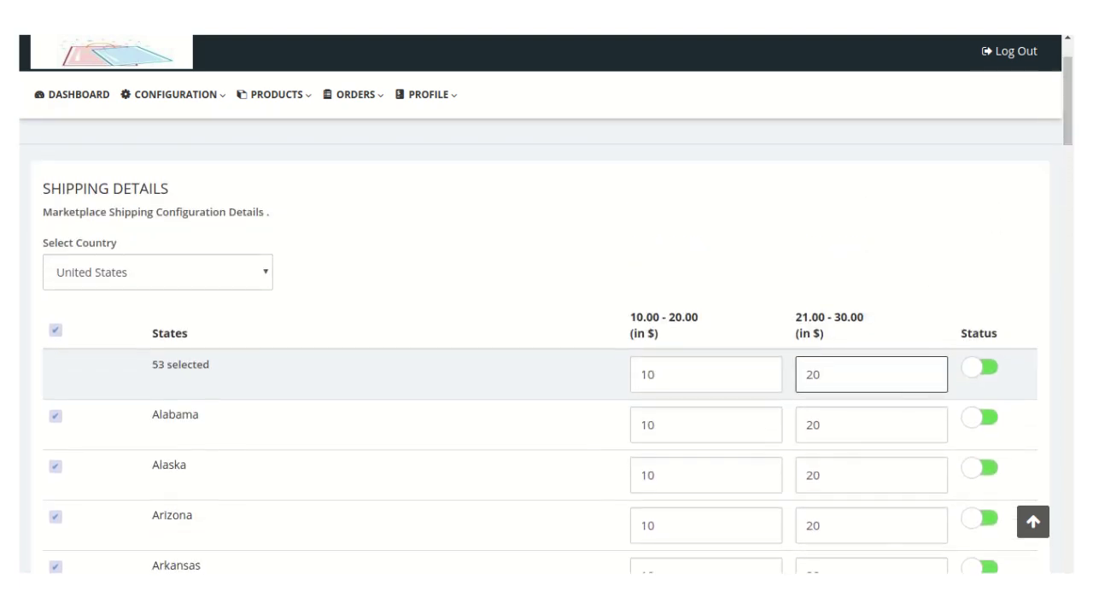
scroll(534, 547, down, 15)
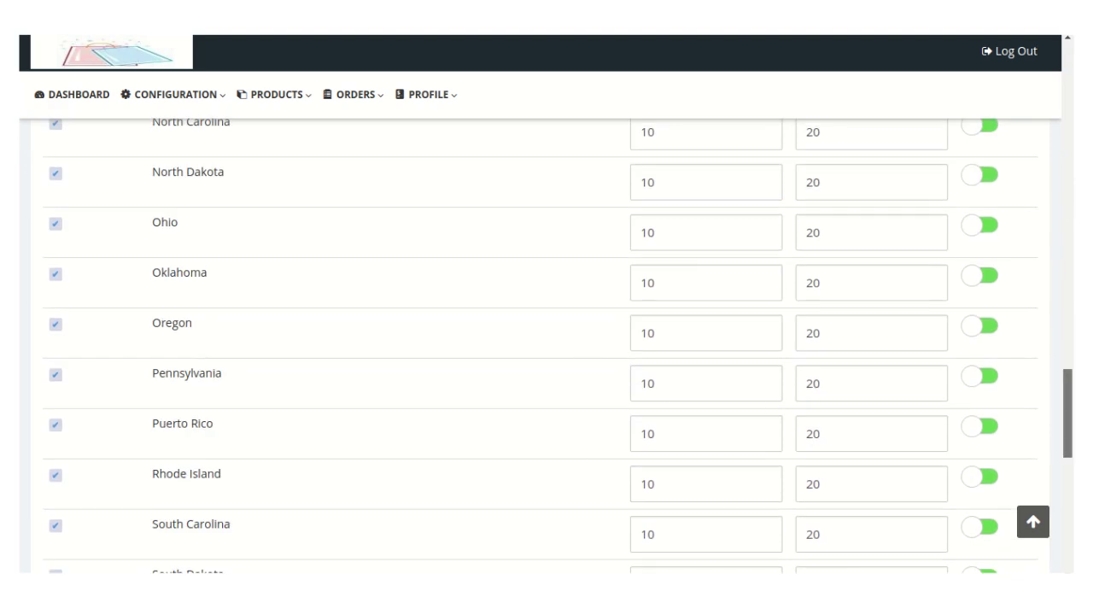
scroll(533, 546, down, 10)
click(74, 535)
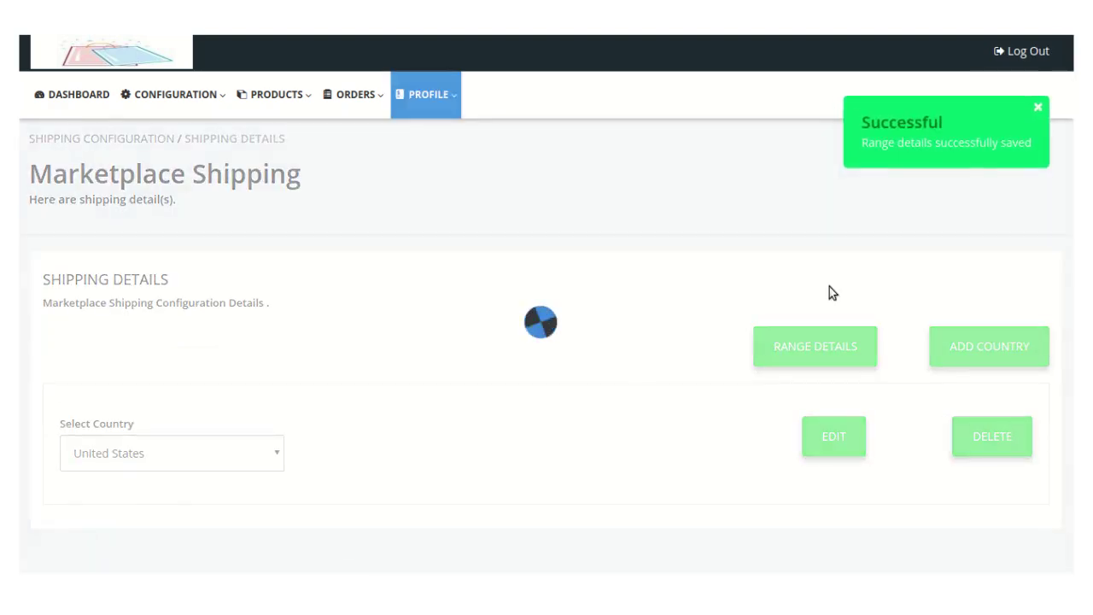
scroll(547, 342, down, 8)
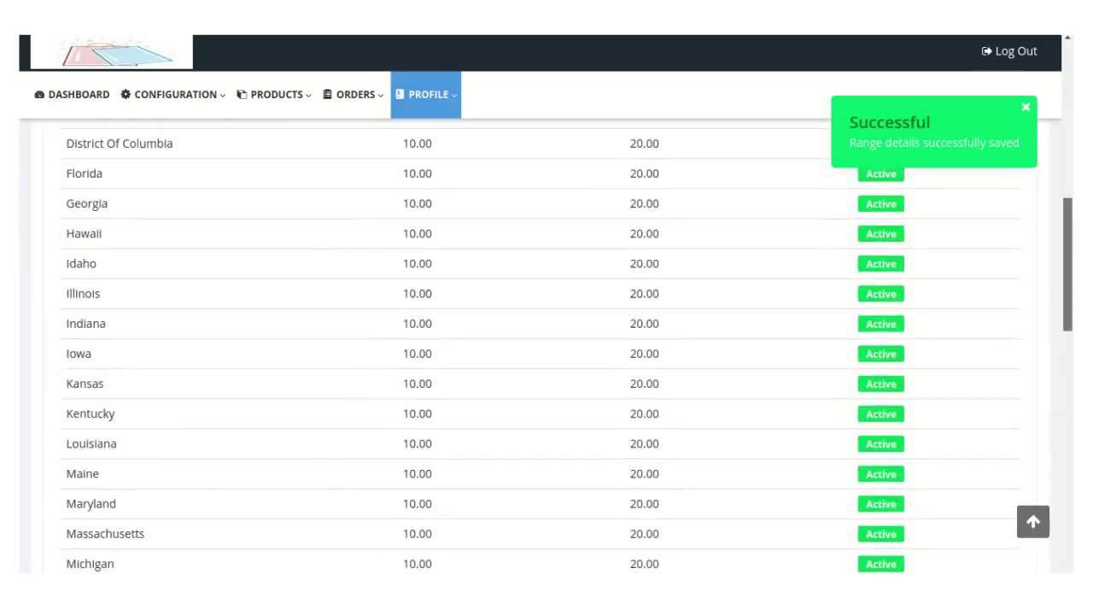
scroll(546, 342, up, 3)
scroll(546, 342, up, 2)
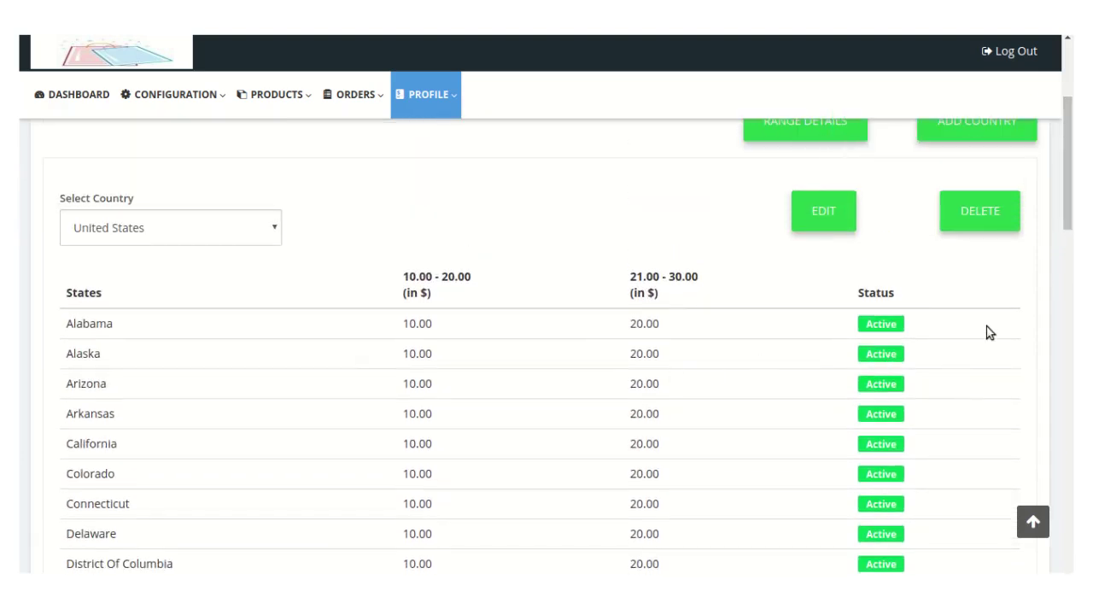
scroll(989, 334, down, 10)
scroll(989, 333, up, 4)
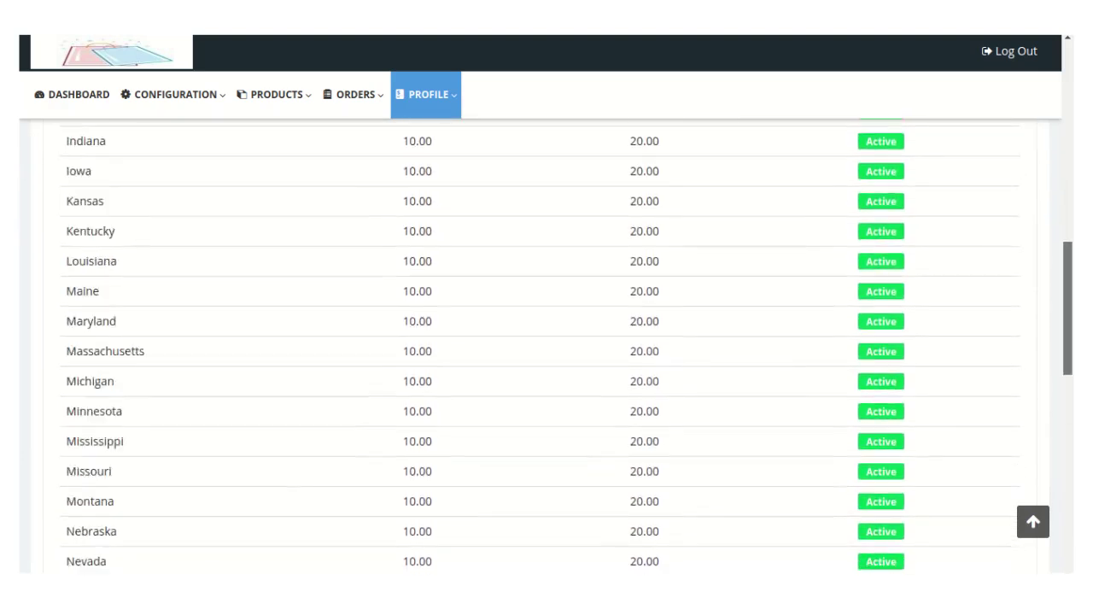
scroll(556, 293, up, 7)
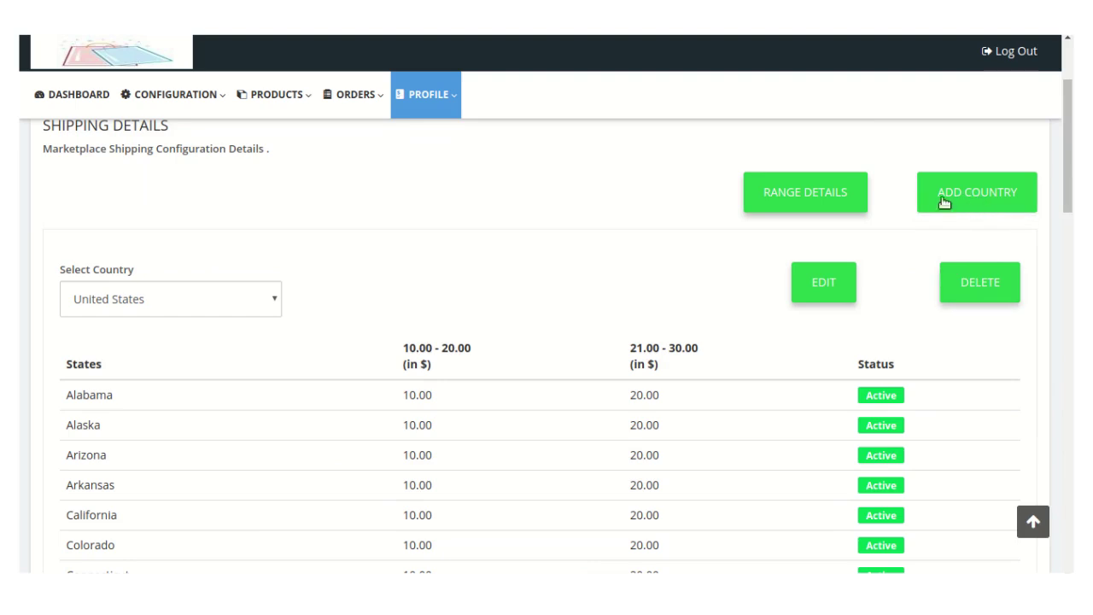
scroll(1025, 280, up, 1)
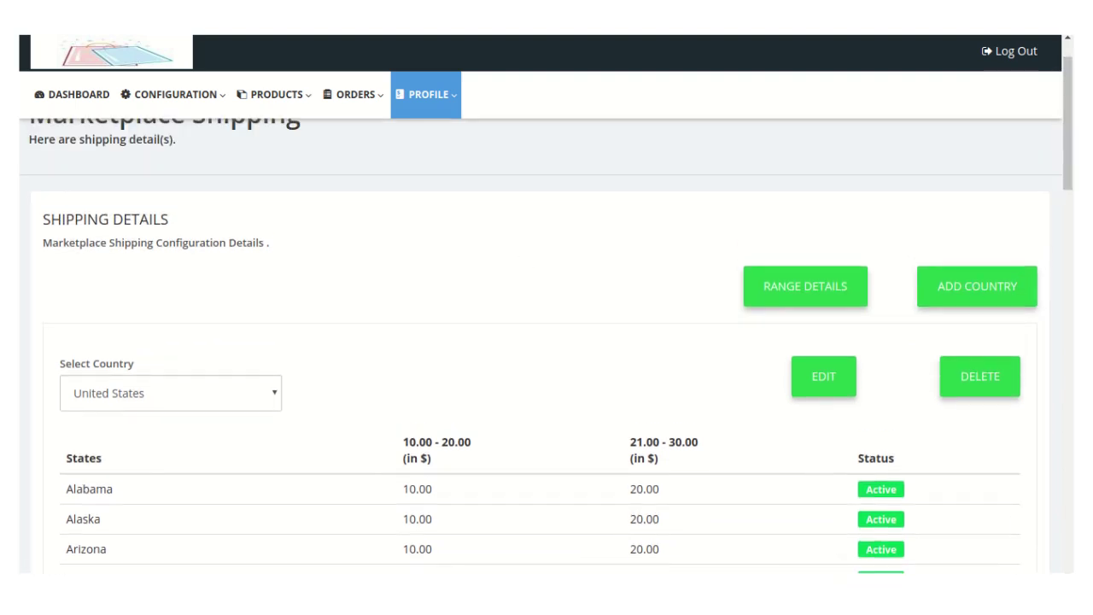
scroll(1070, 186, down, 5)
drag(1070, 185, 1071, 56)
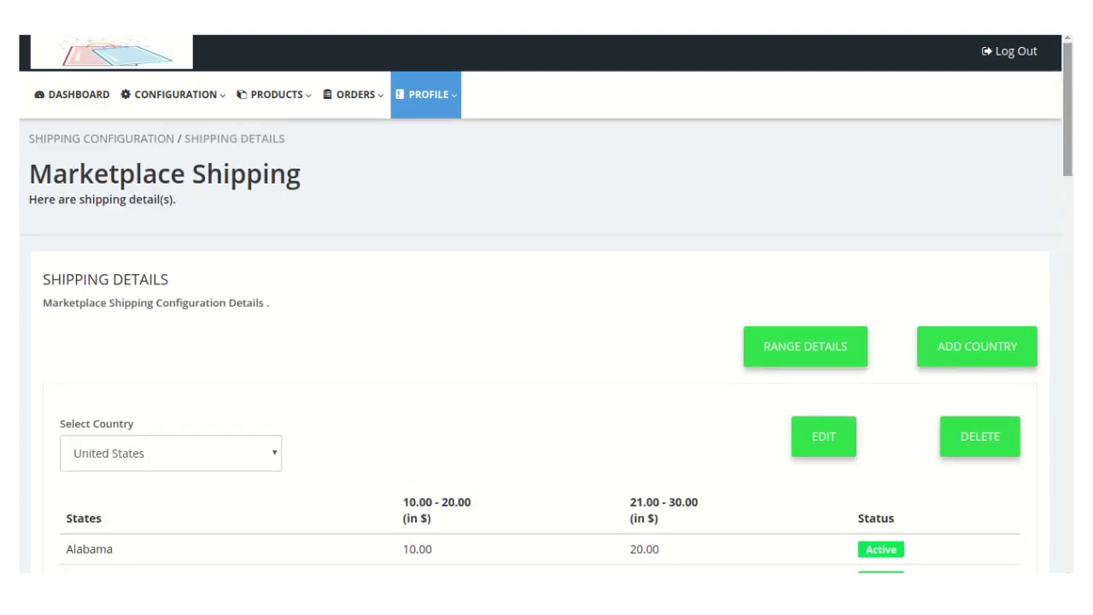
- Go from the shipping configuration to the Invoice Configuration page
click(107, 139)
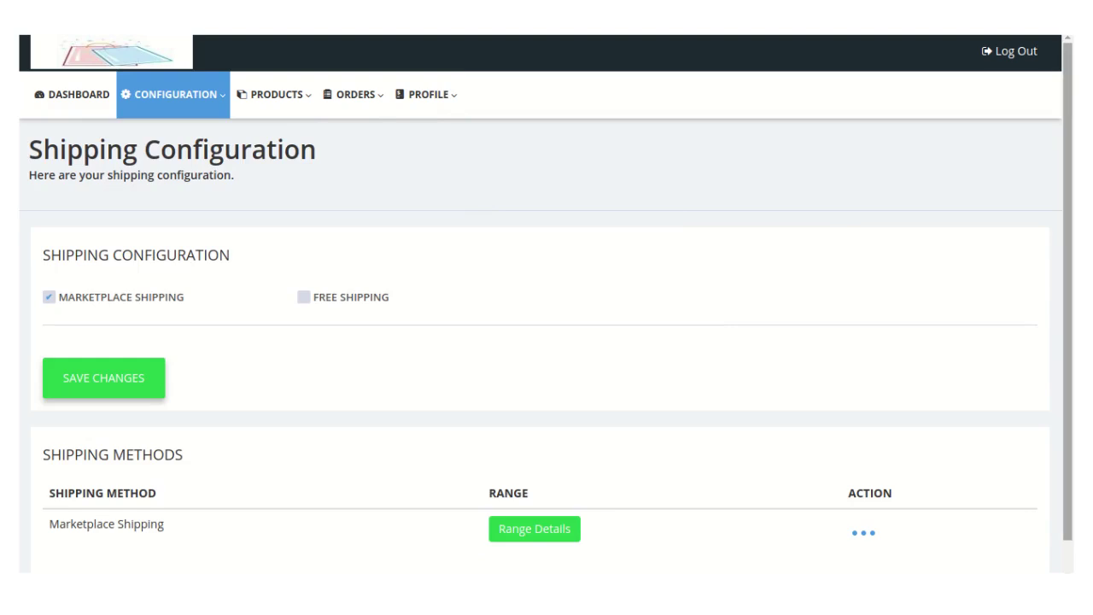
scroll(830, 229, down, 1)
scroll(871, 234, up, 1)
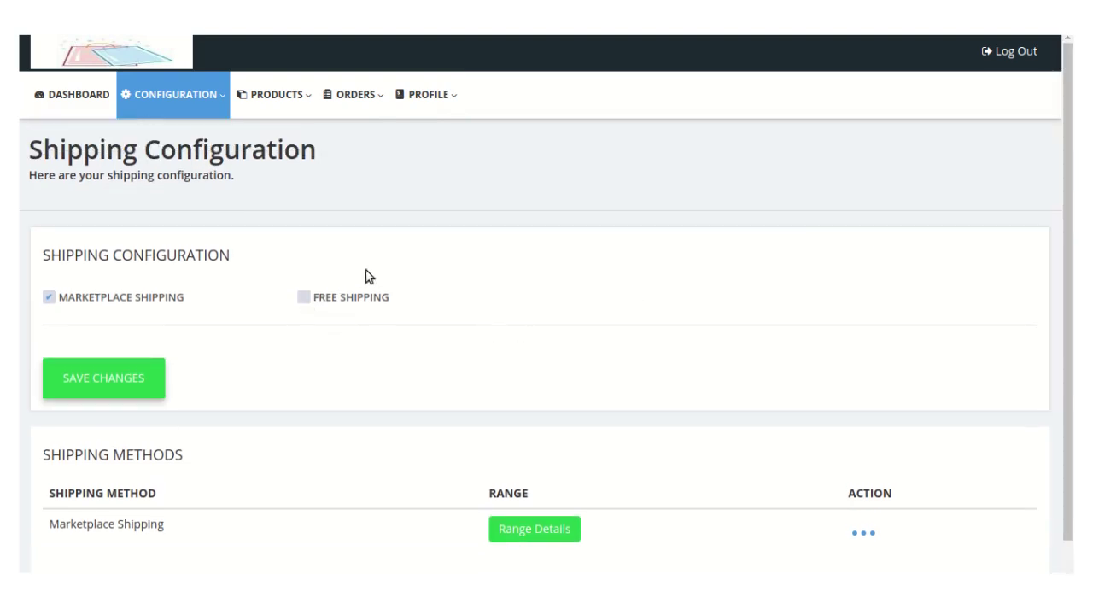
click(195, 113)
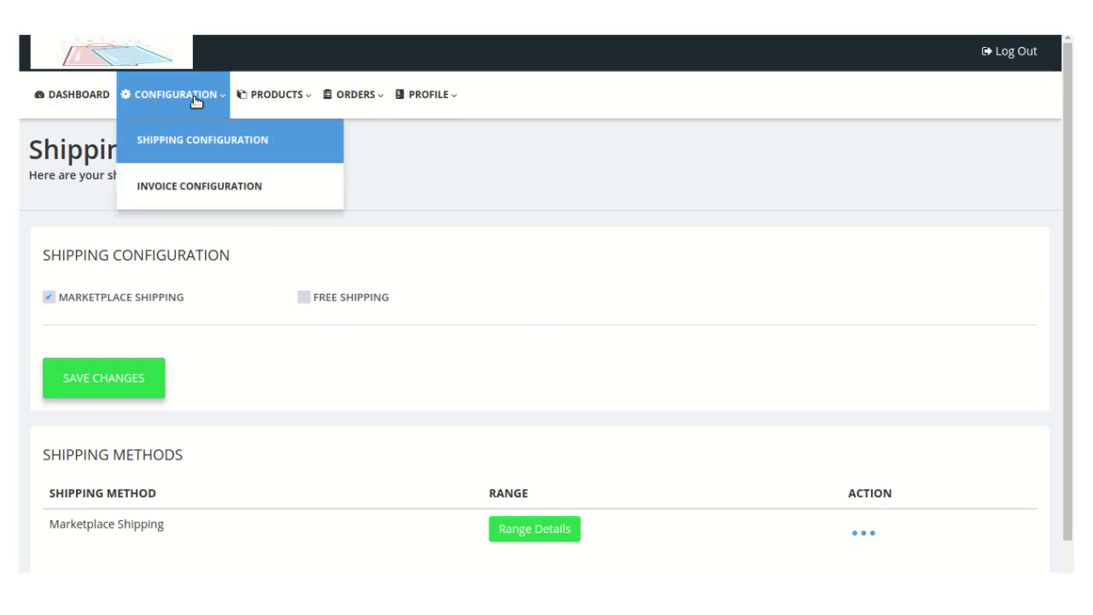
click(190, 185)
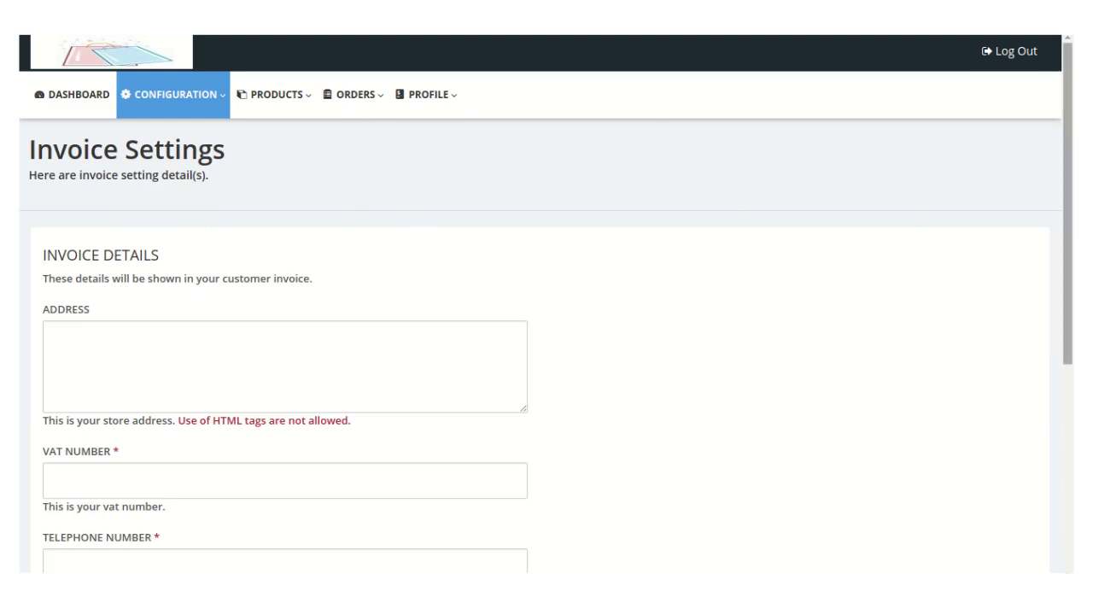
scroll(922, 222, down, 1)
scroll(921, 222, up, 1)
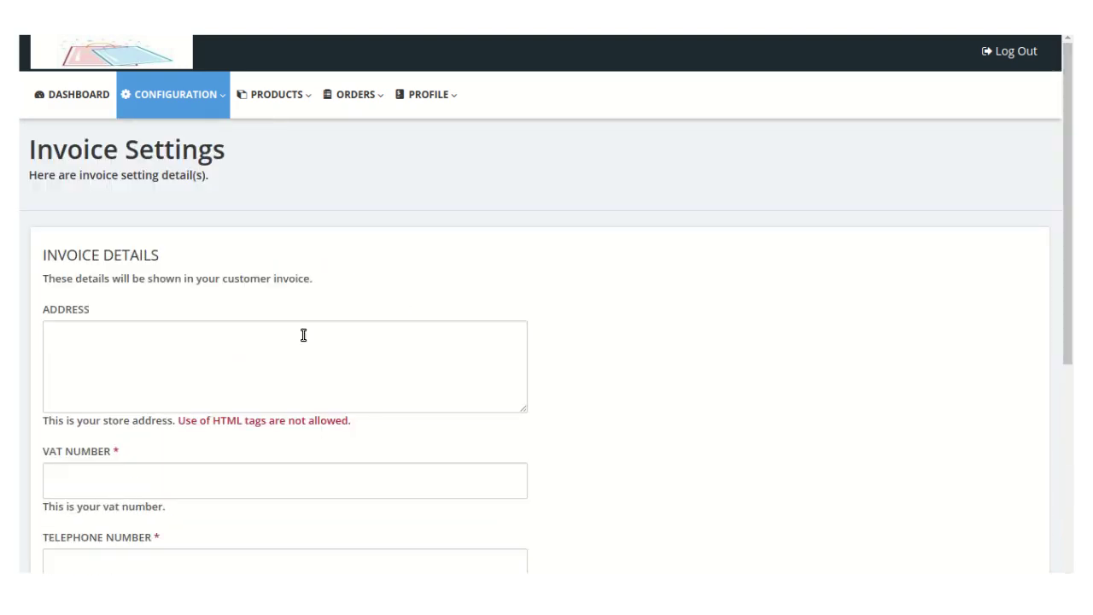
- Fill in the store address, VAT number, telephone number and fax number for invoices
click(156, 339)
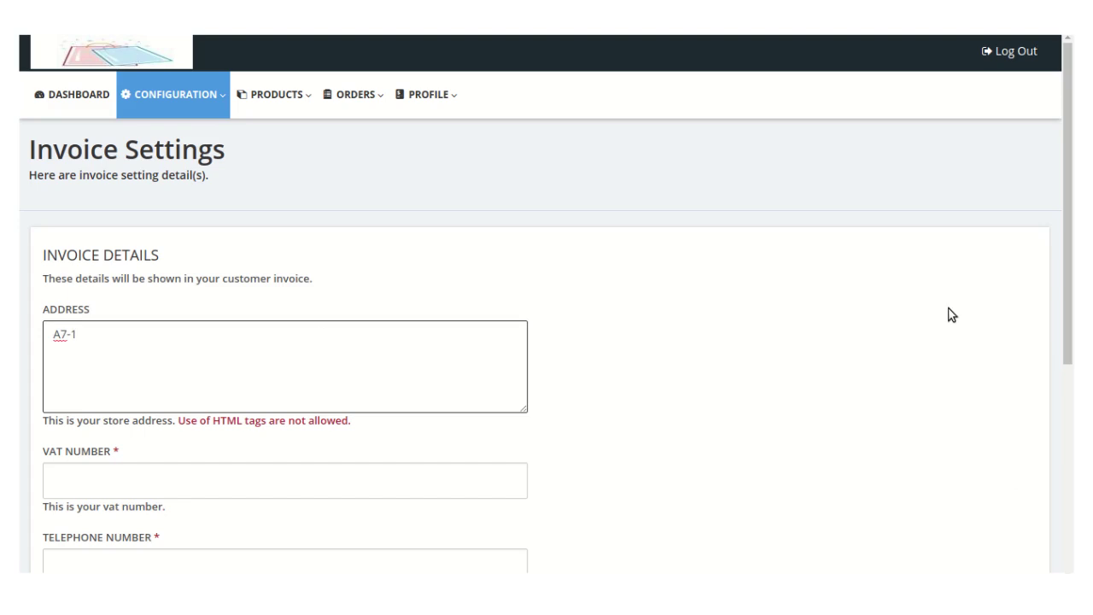
scroll(1054, 236, down, 1)
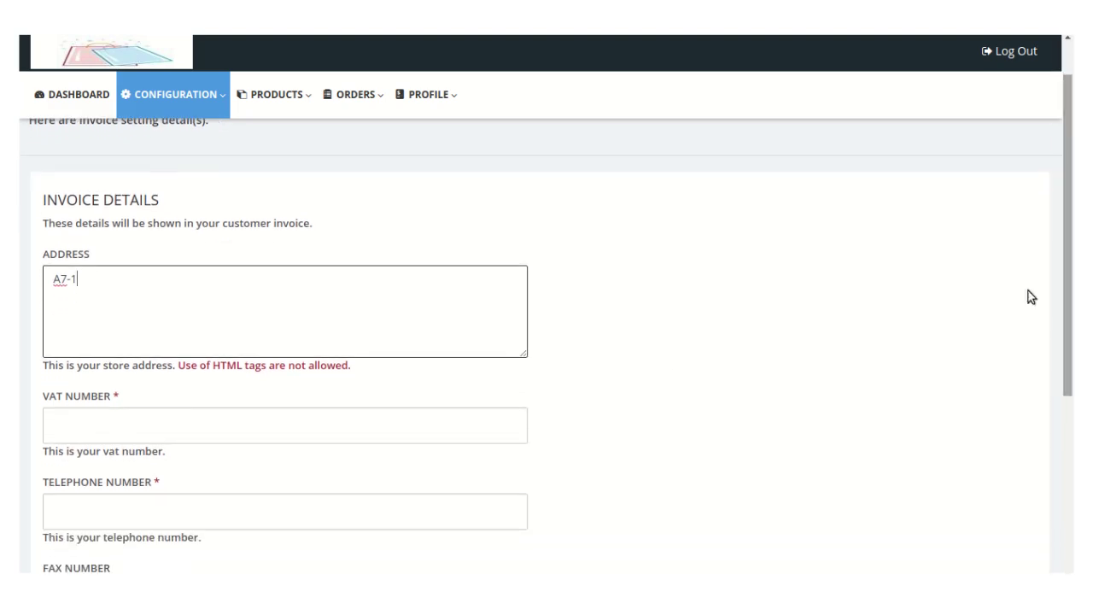
click(131, 421)
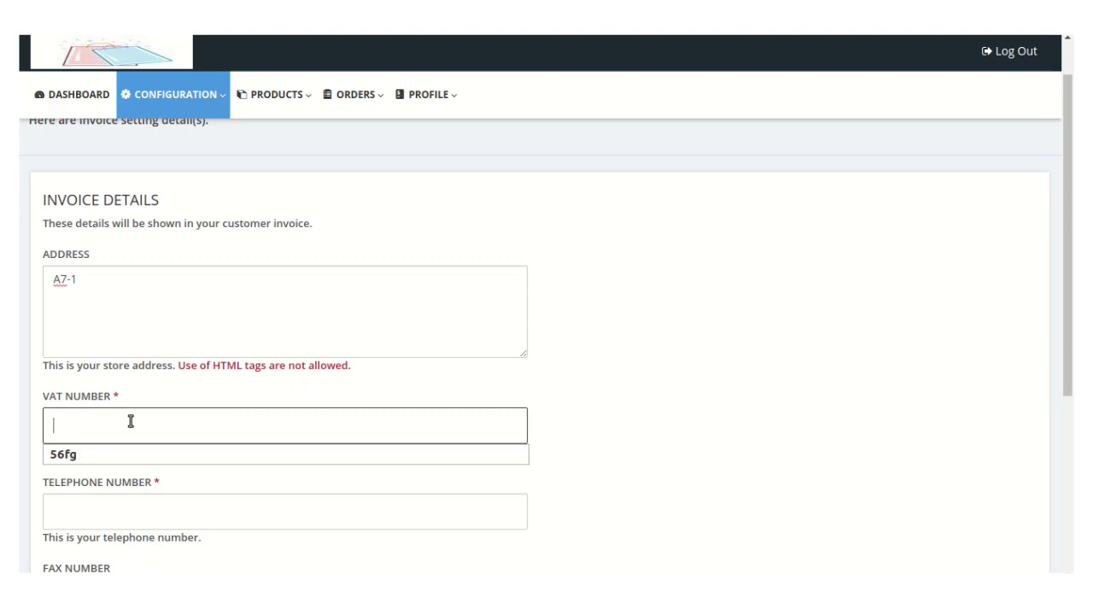
text(erg678)
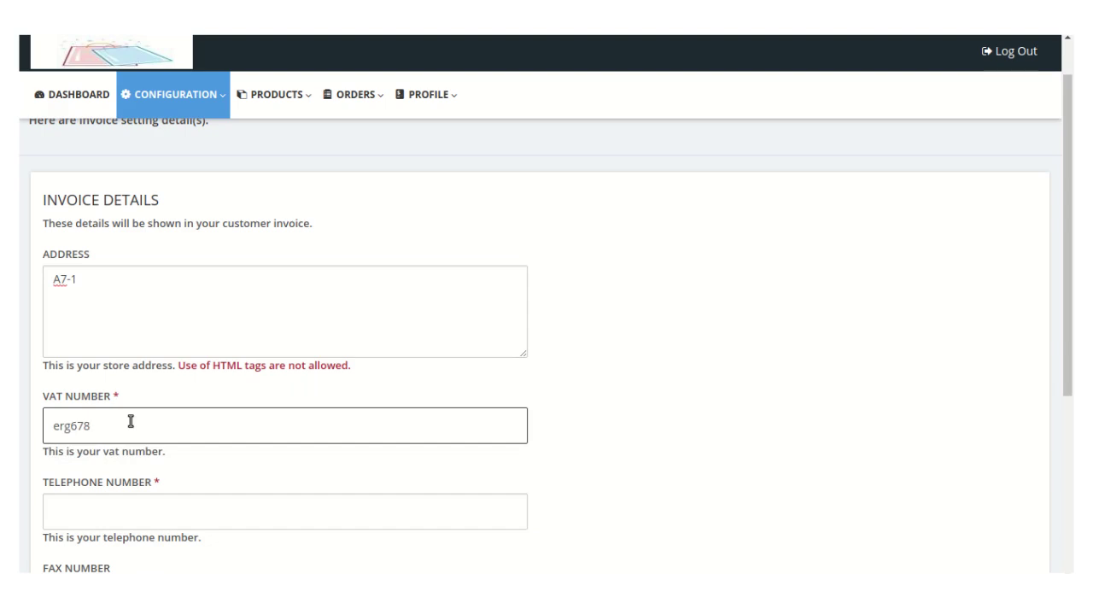
key(BackSpace)
key(BackSpace)
key(BackSpace)
key(BackSpace)
key(BackSpace)
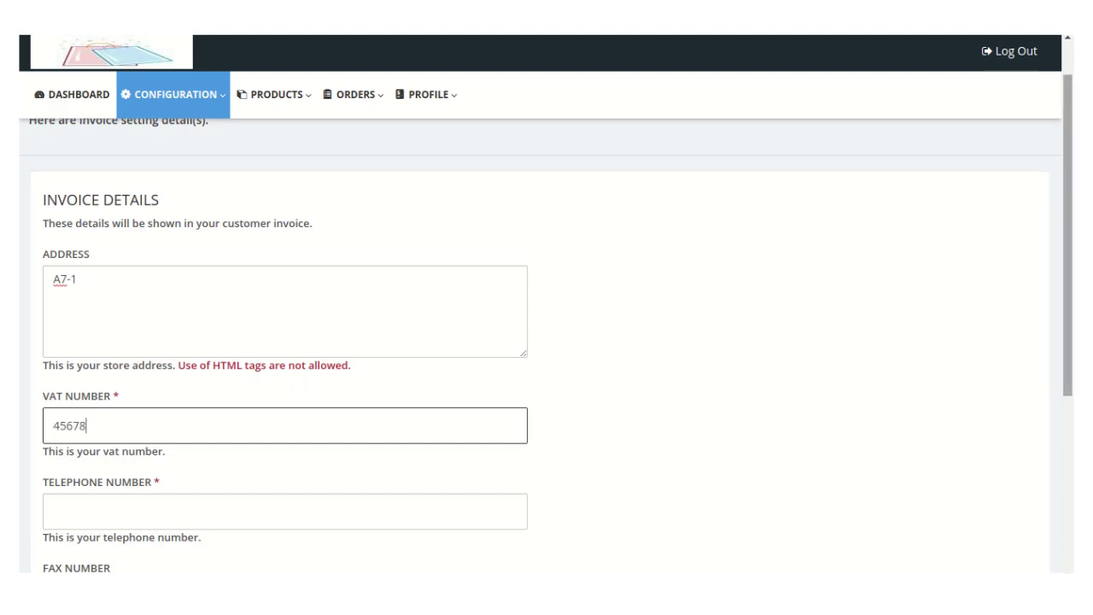
scroll(1069, 385, down, 2)
click(203, 389)
text(999999999)
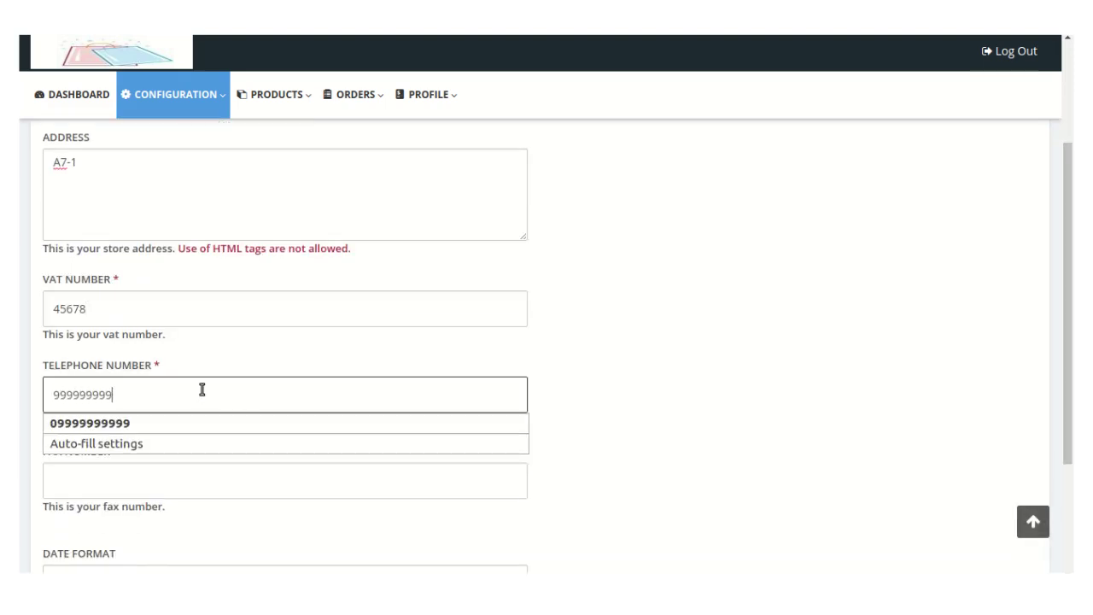
text(9)
scroll(1069, 342, down, 2)
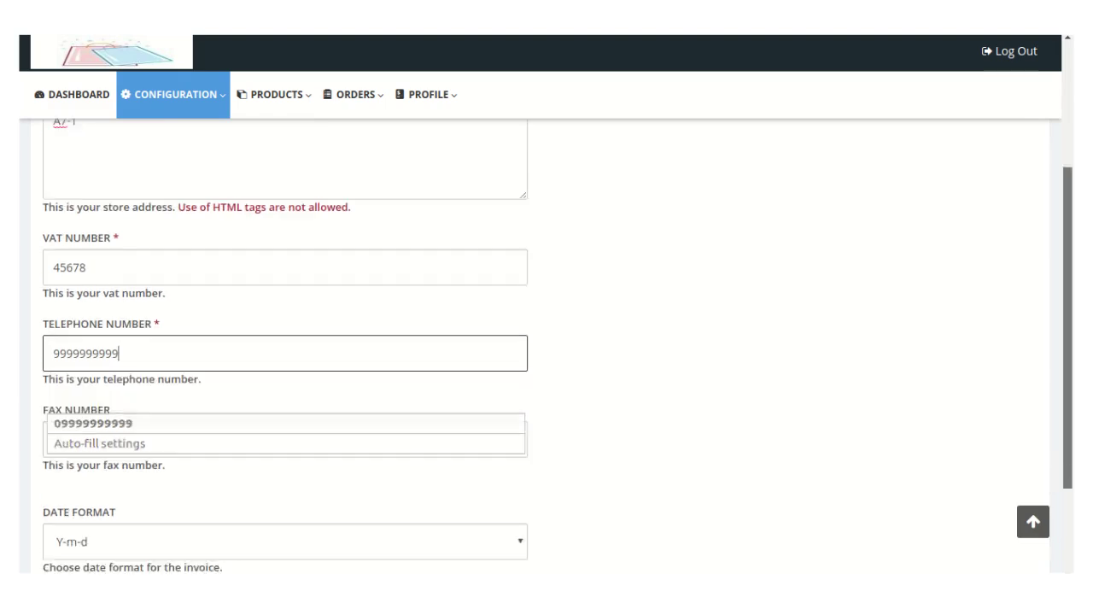
click(171, 337)
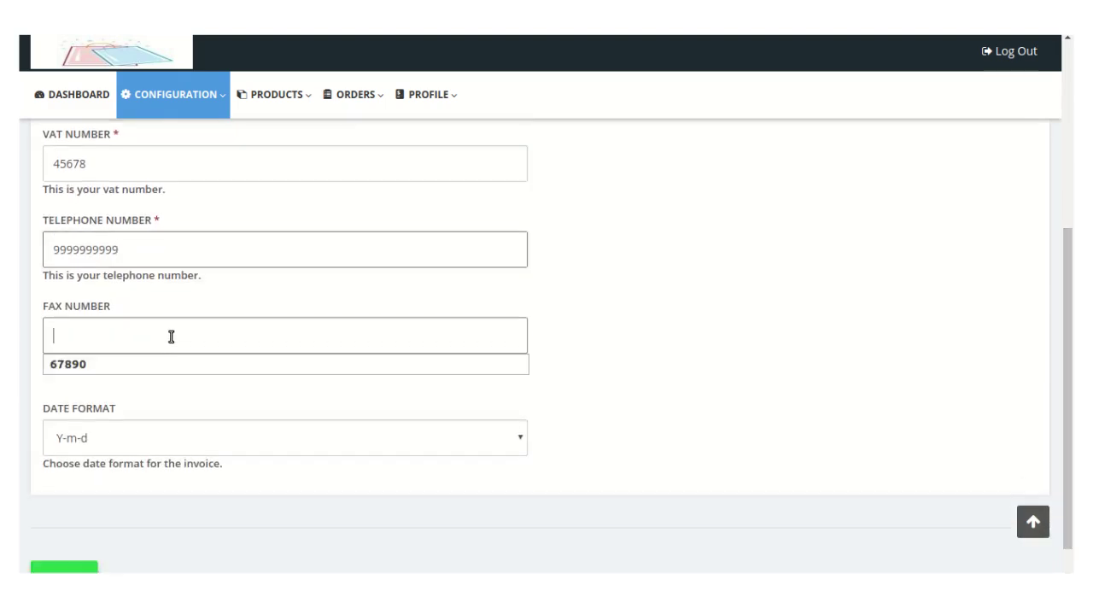
text(78965)
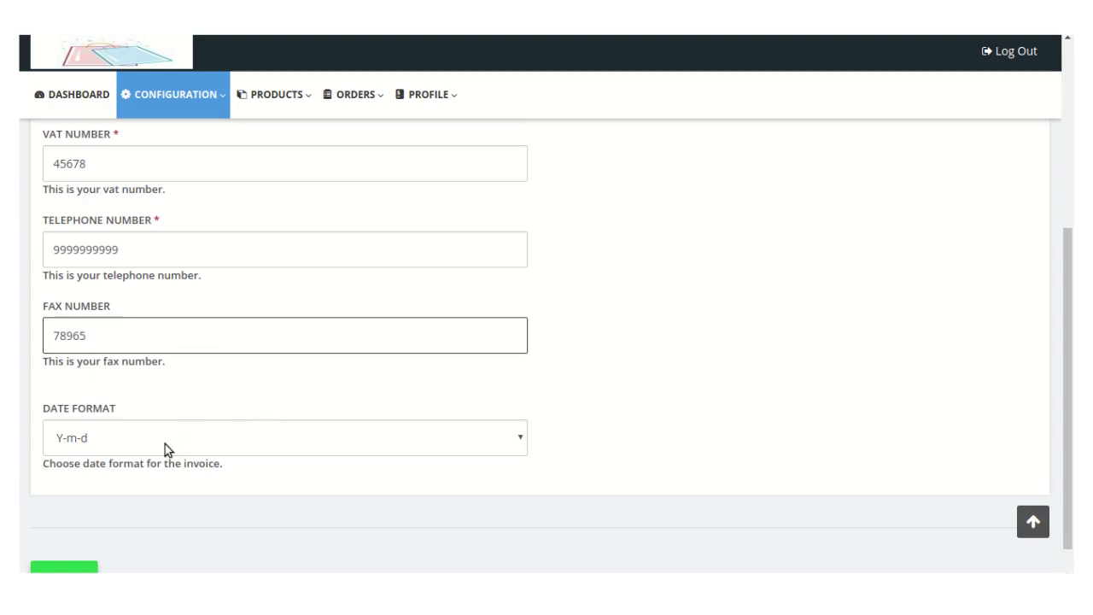
- Set the invoice date format to m-d-Y and save the invoice settings
click(165, 444)
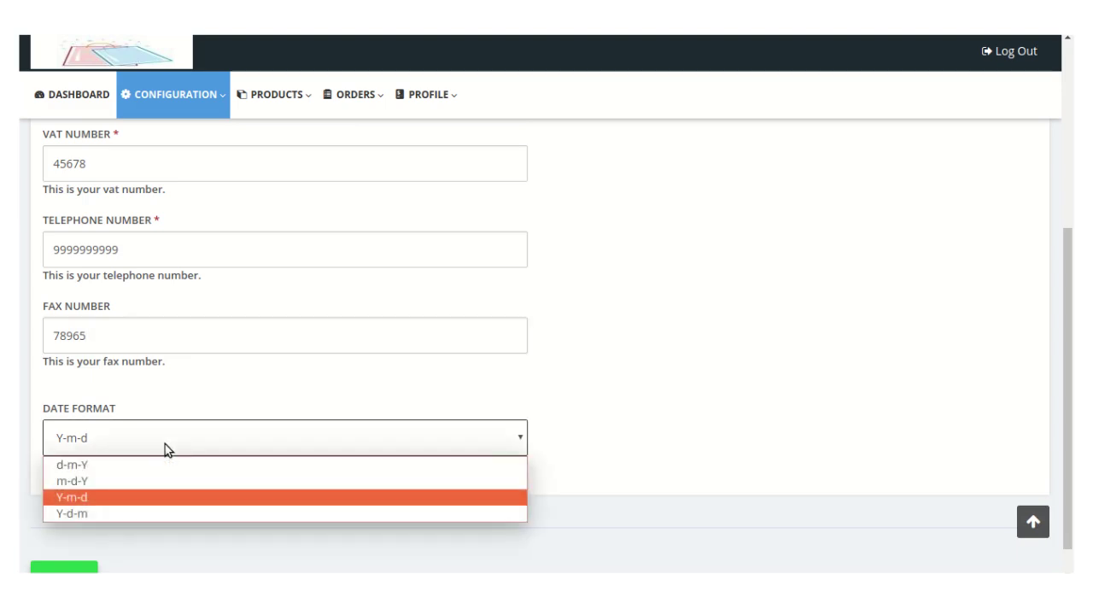
click(110, 480)
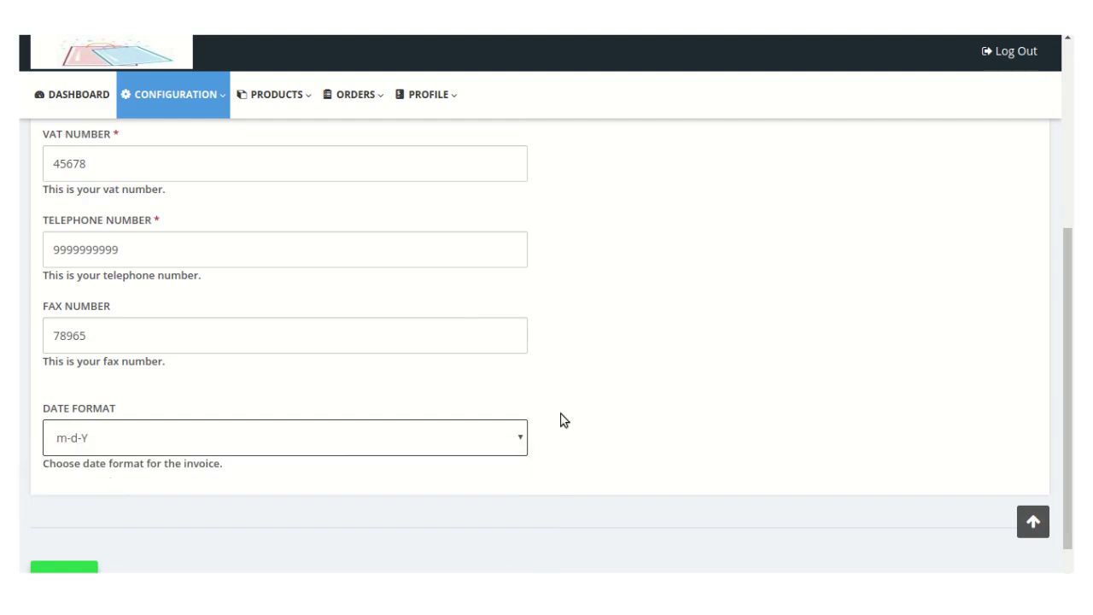
scroll(479, 444, down, 1)
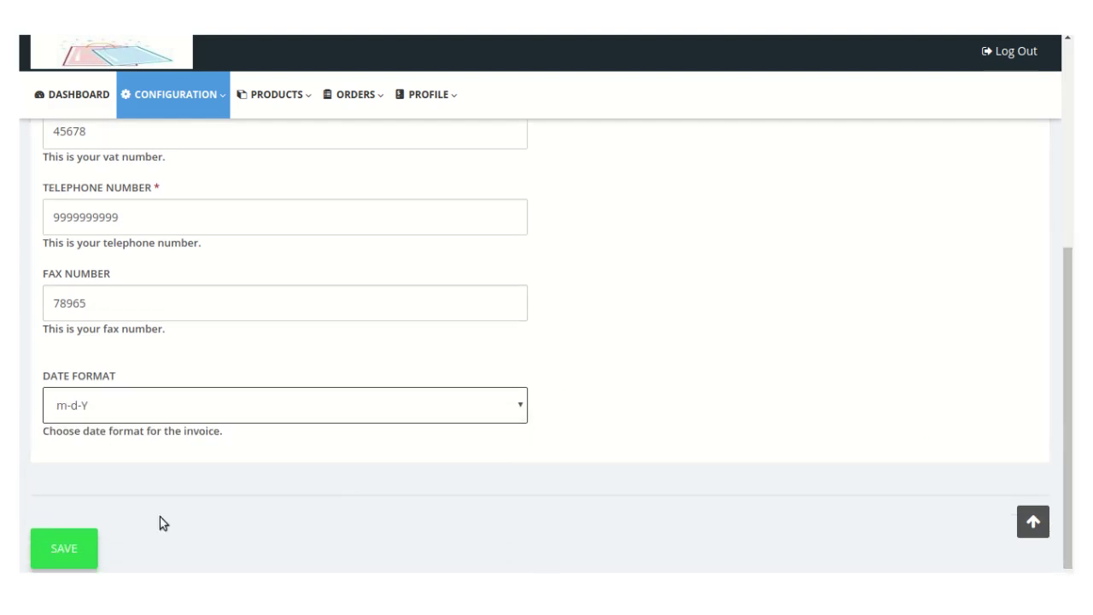
click(82, 549)
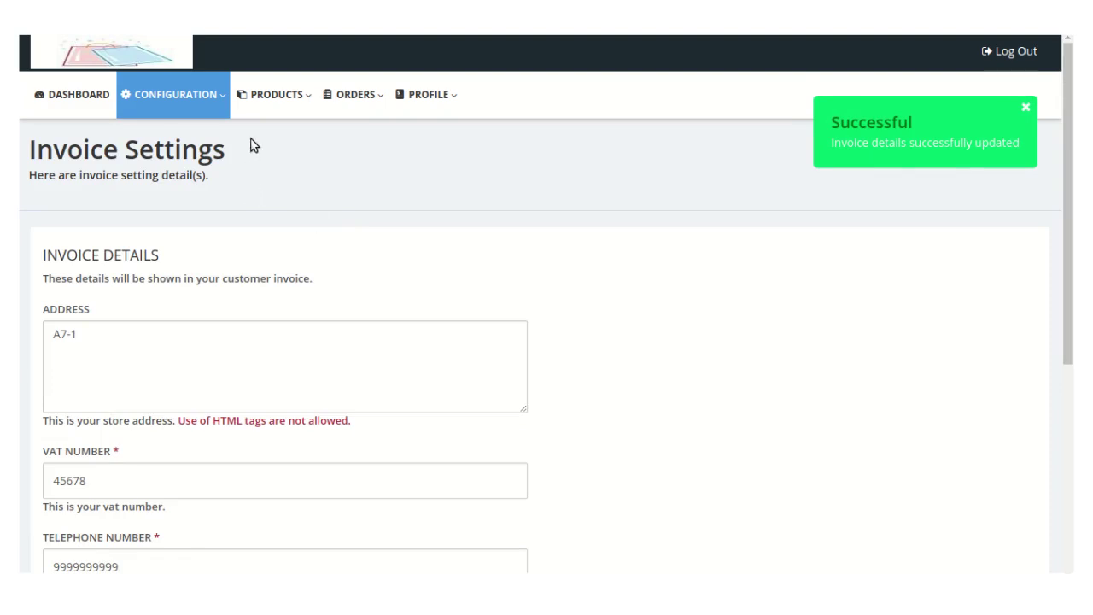
click(269, 104)
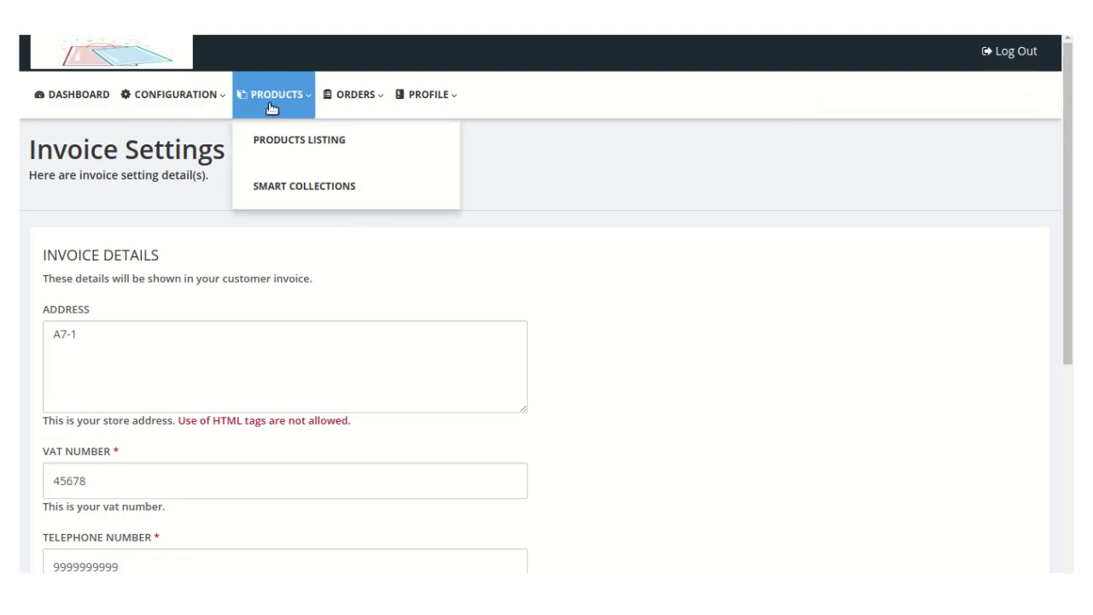
- Open the Products list and view the row actions for Demo Product #3
click(283, 154)
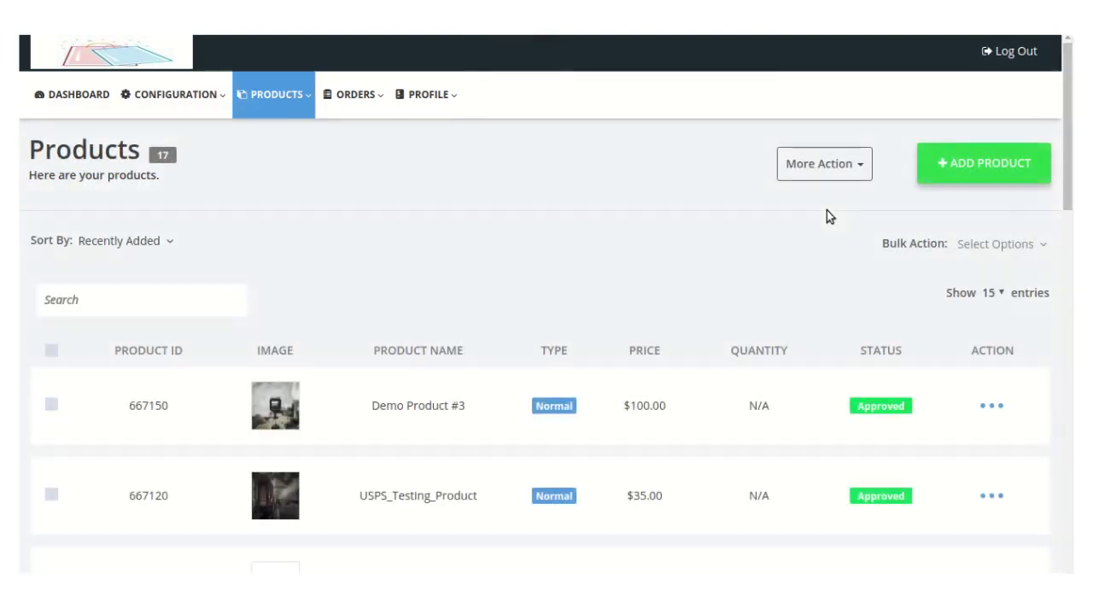
scroll(547, 342, down, 5)
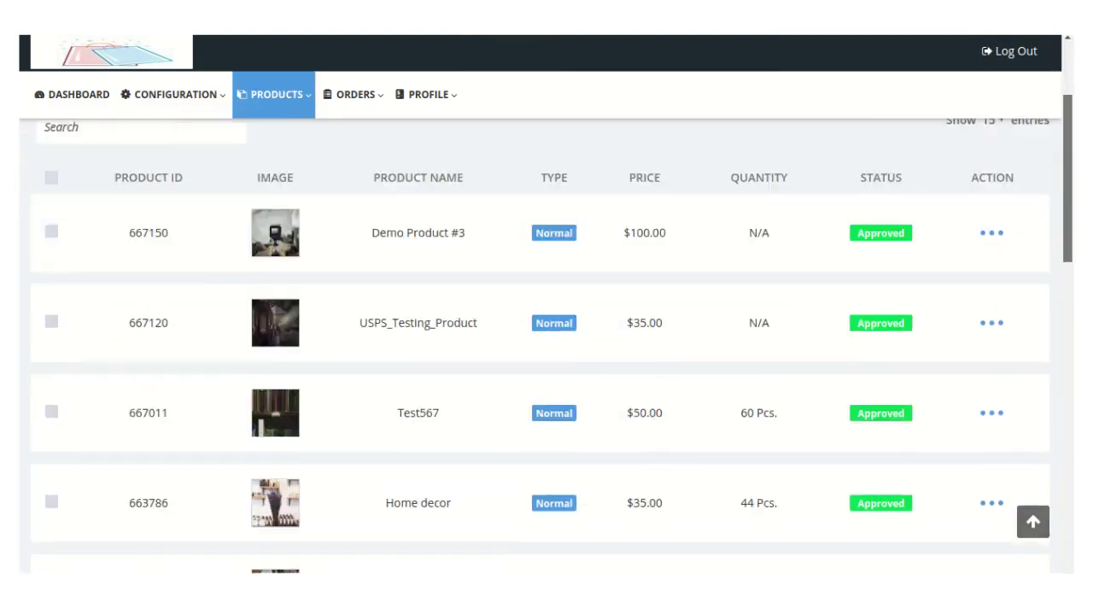
scroll(526, 241, up, 5)
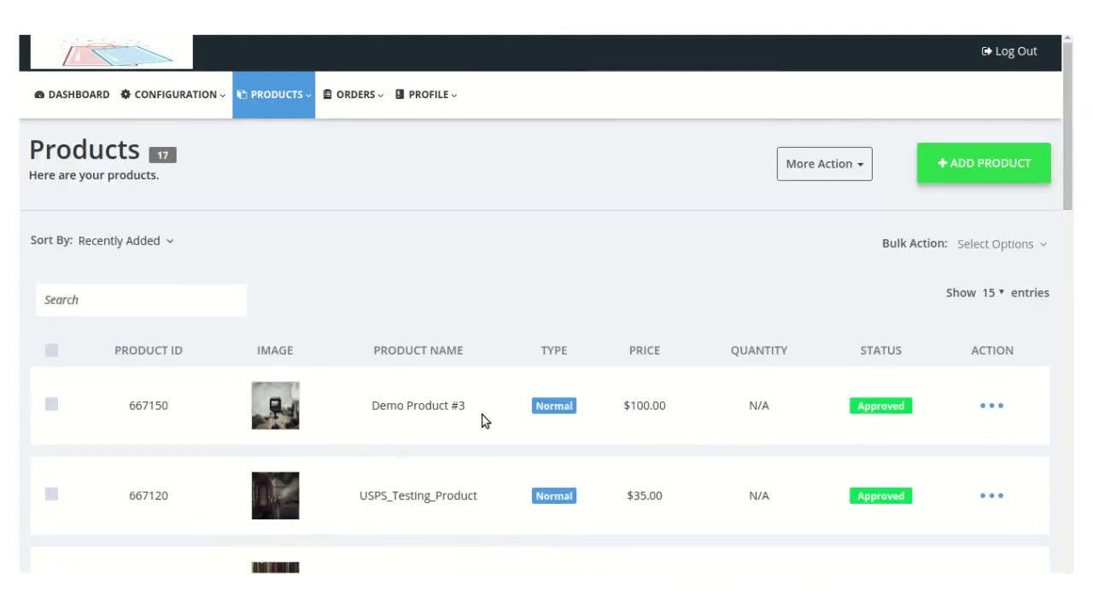
scroll(1071, 318, down, 4)
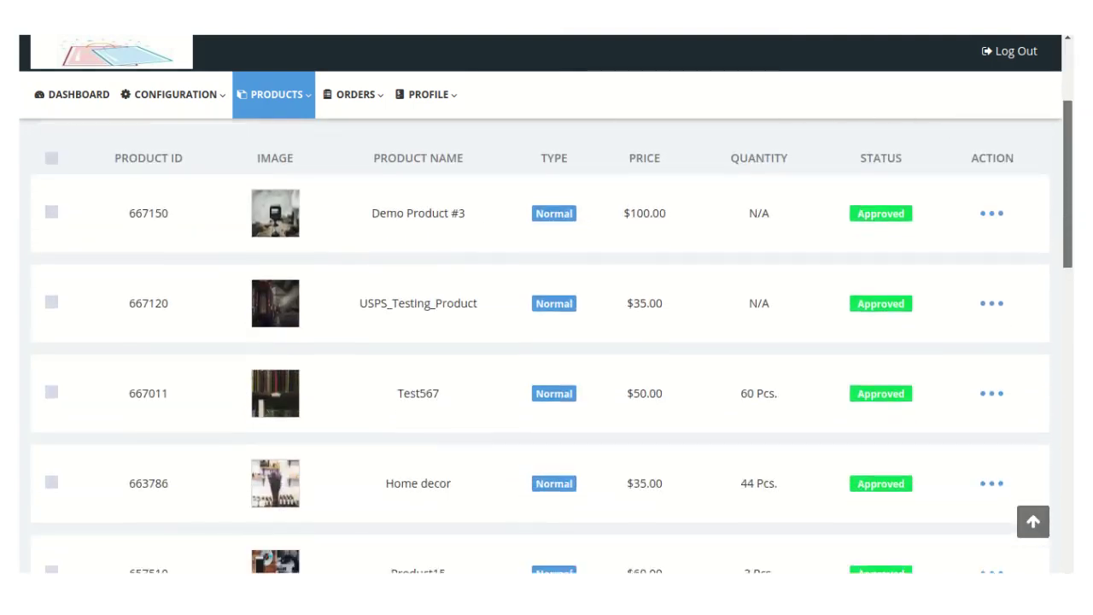
drag(1071, 317, 1071, 226)
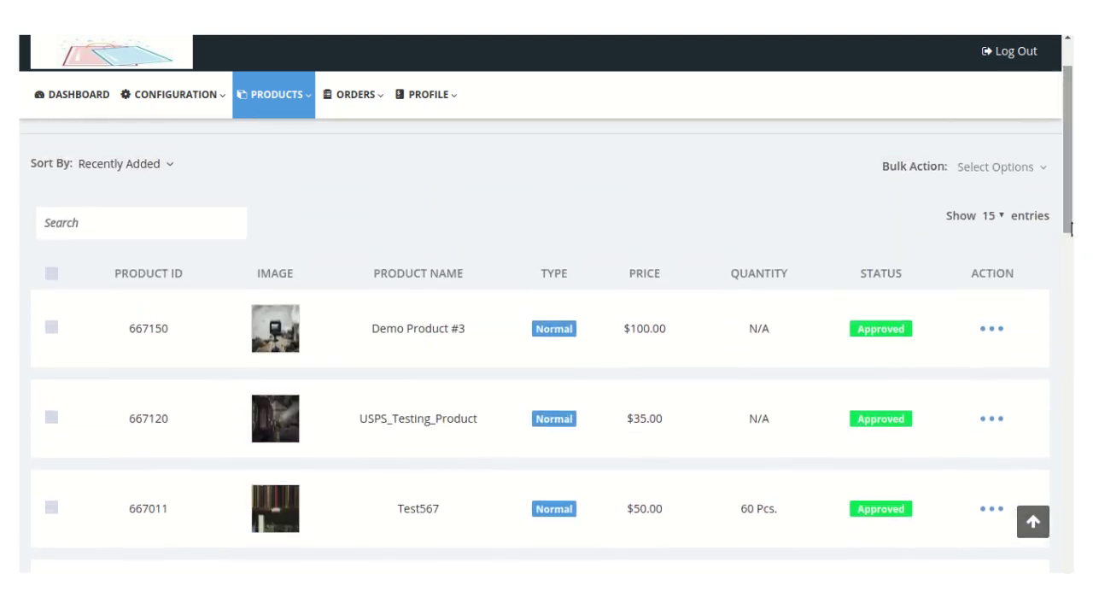
click(989, 329)
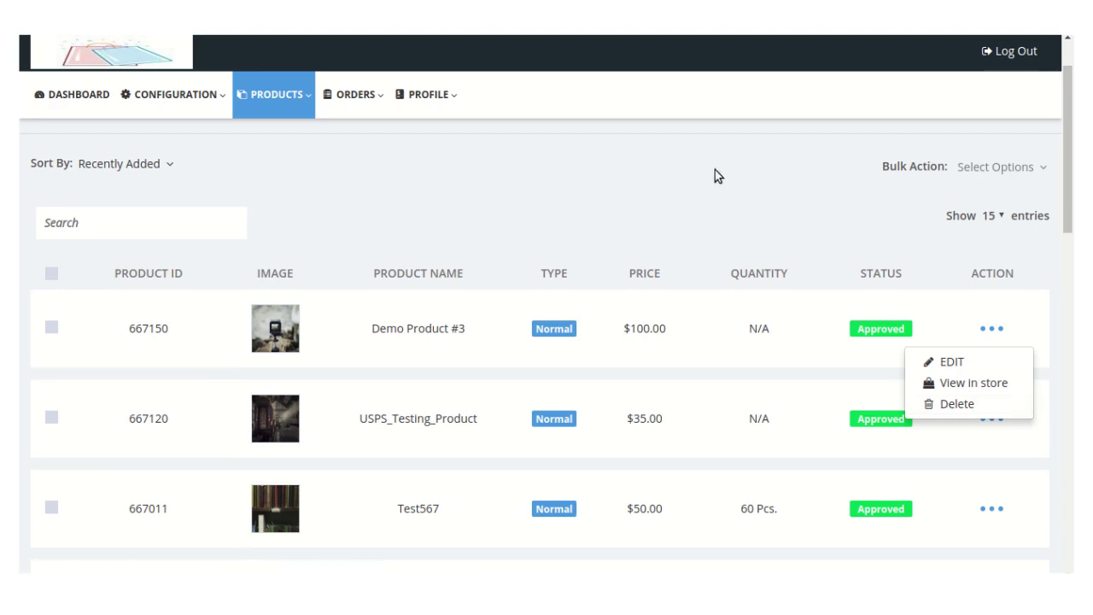
click(459, 209)
- Select all products, view the bulk and more actions, then deselect every product
click(51, 274)
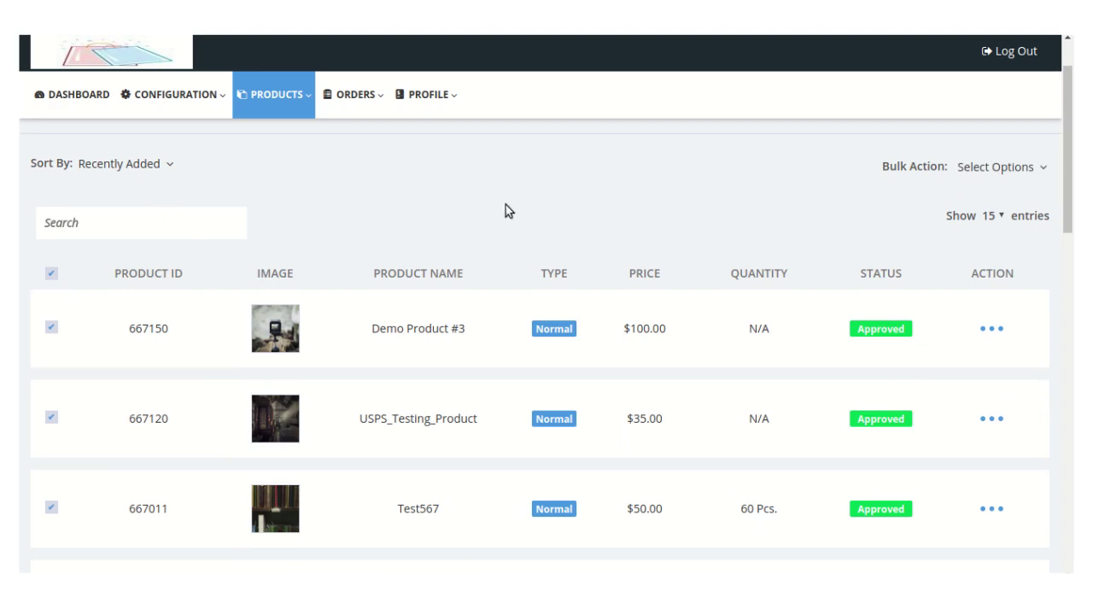
scroll(1025, 209, up, 1)
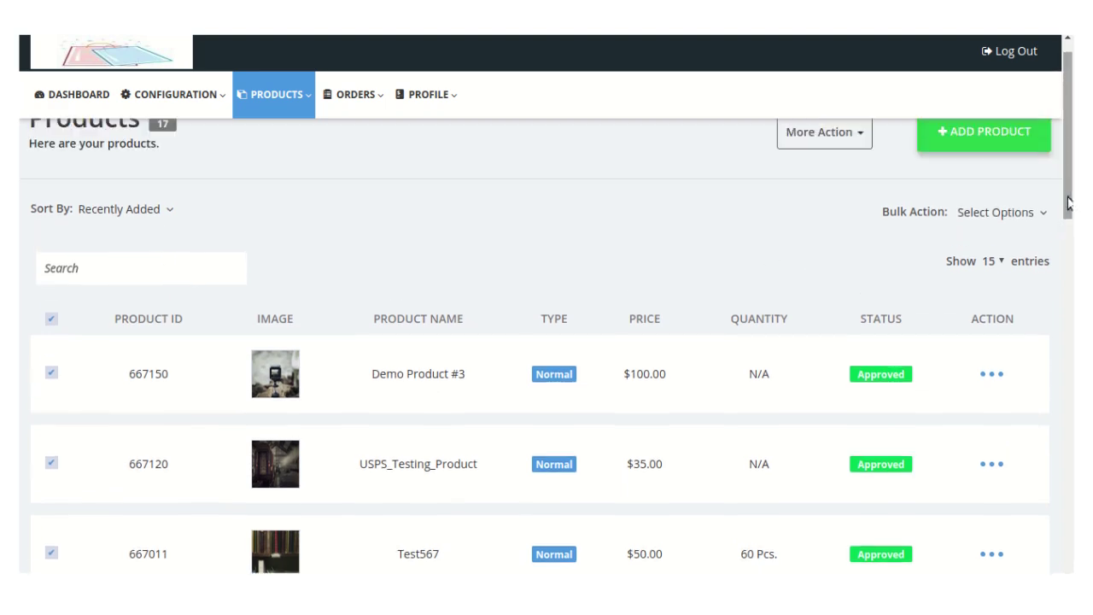
click(1006, 218)
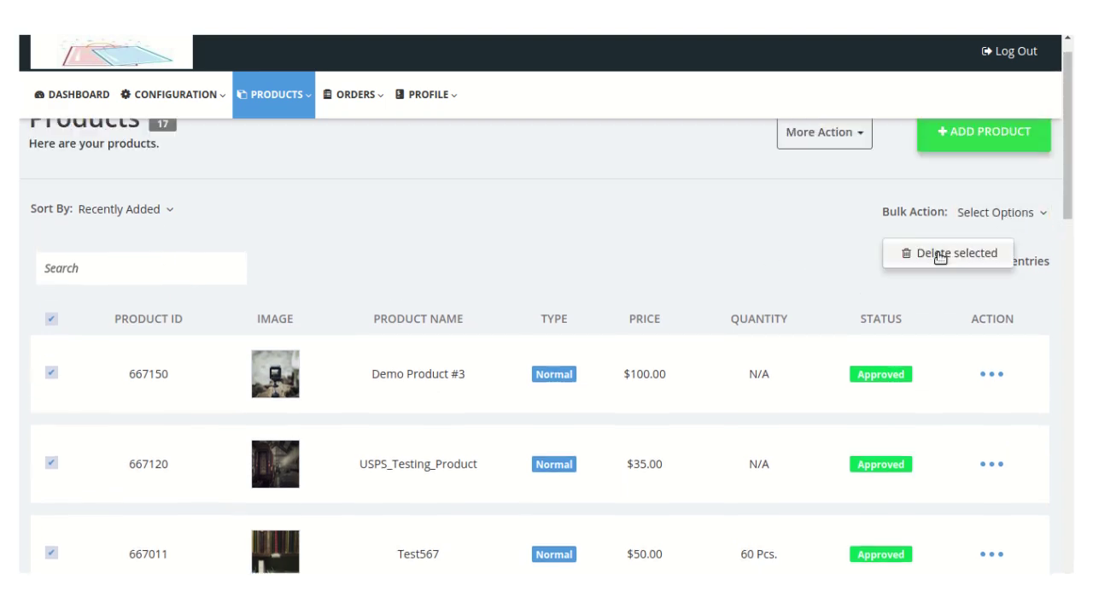
click(693, 221)
click(820, 139)
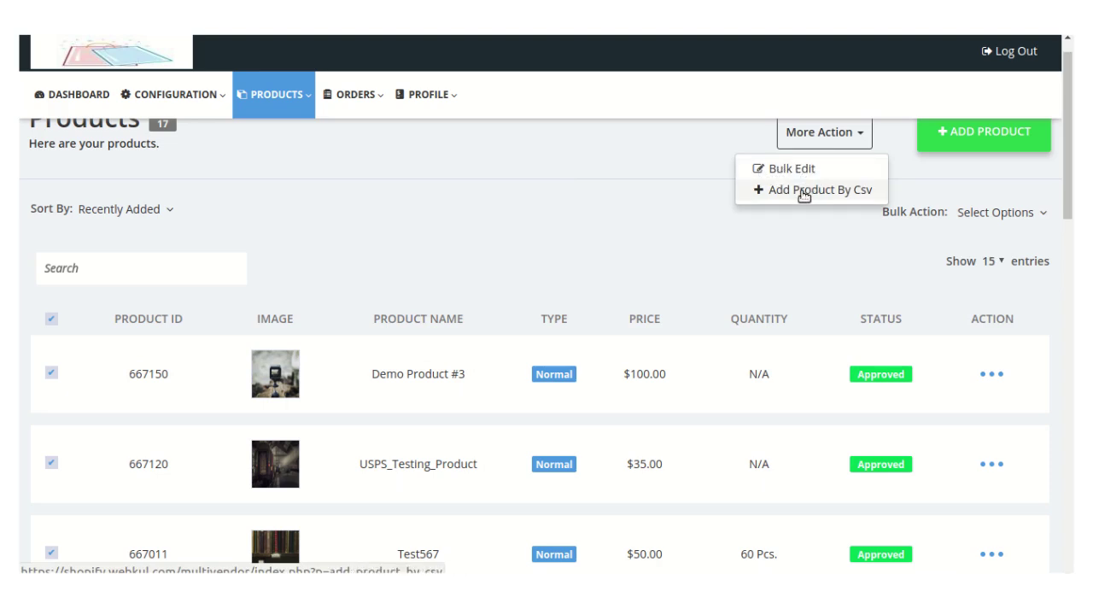
click(53, 319)
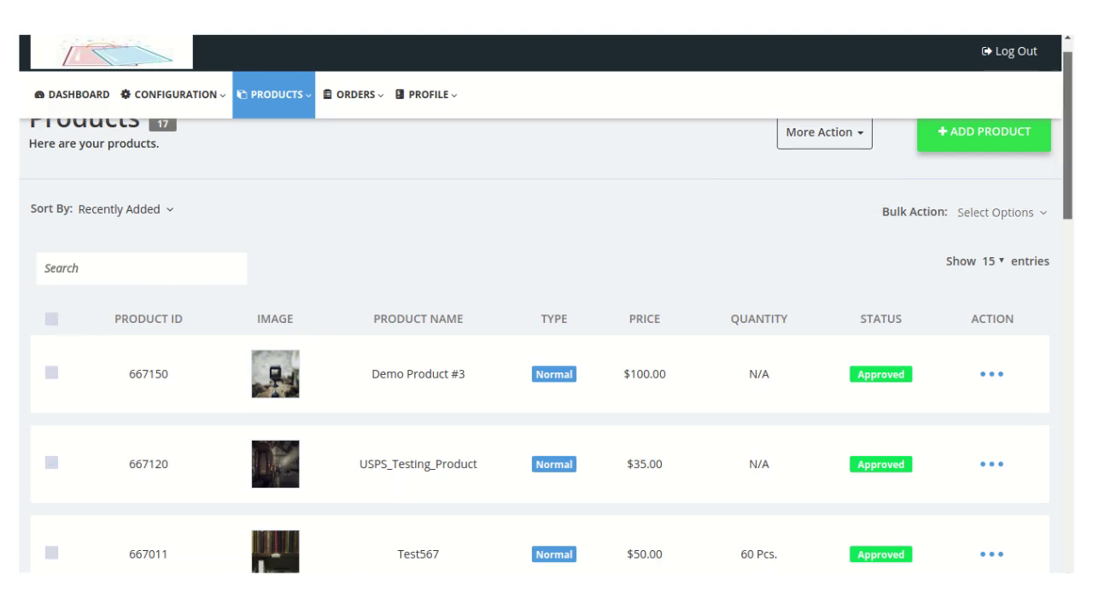
scroll(1068, 137, up, 1)
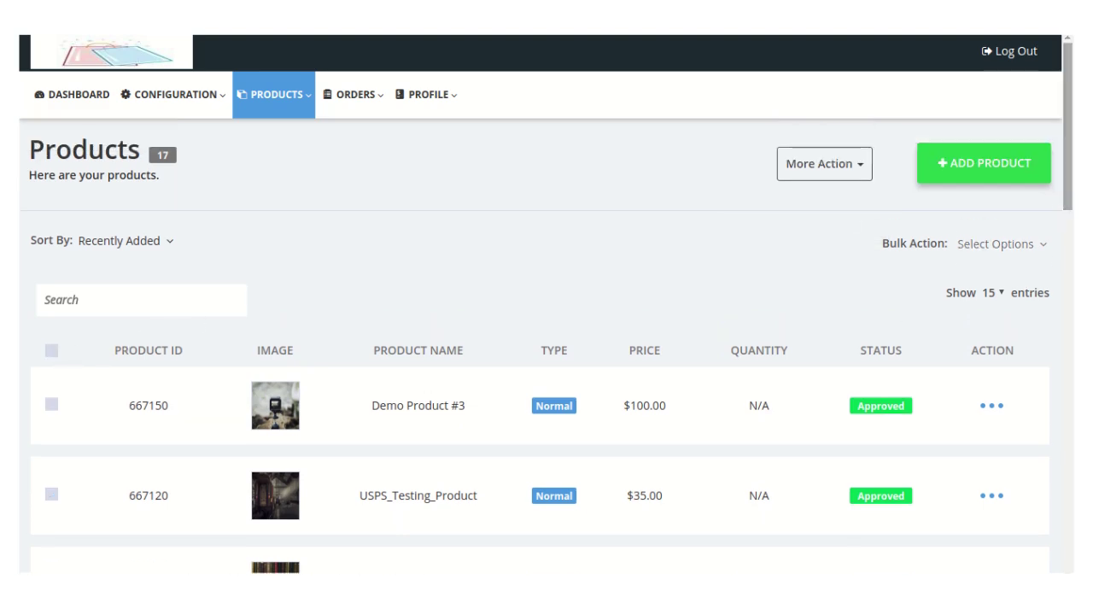
- Start a new product with Normal Product as the product kind
click(969, 163)
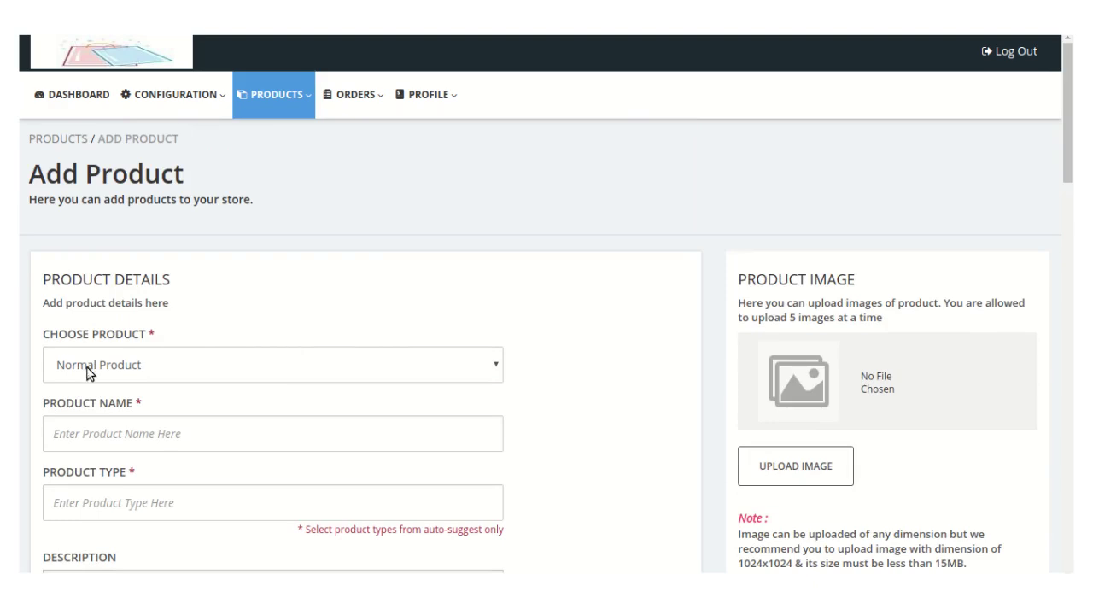
click(89, 372)
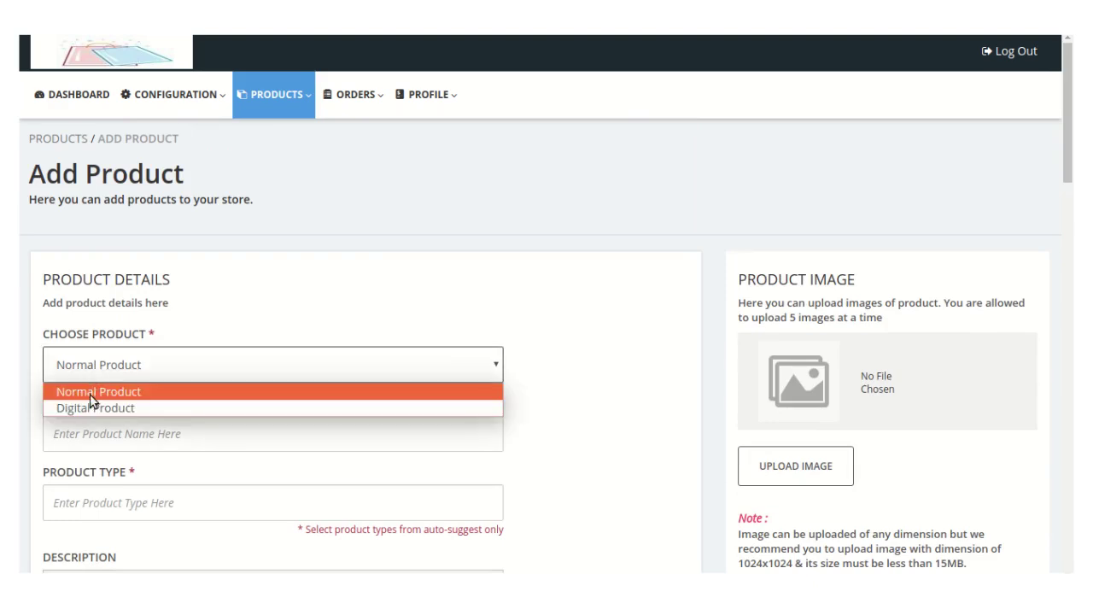
click(427, 249)
- Name the product TestPro9 and set its product type to Clothes
scroll(946, 157, down, 3)
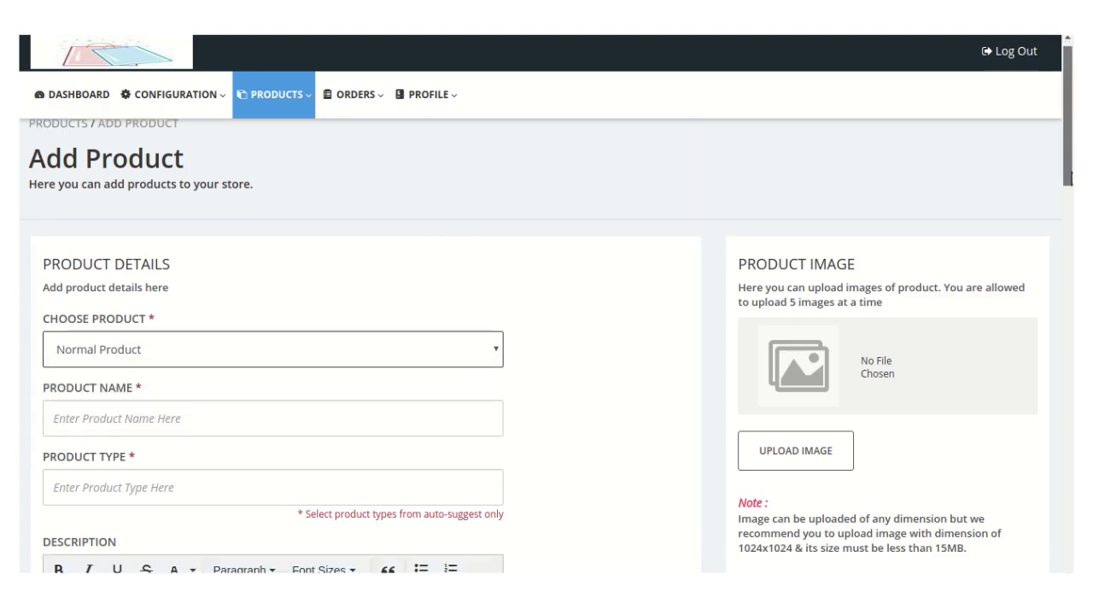
click(167, 268)
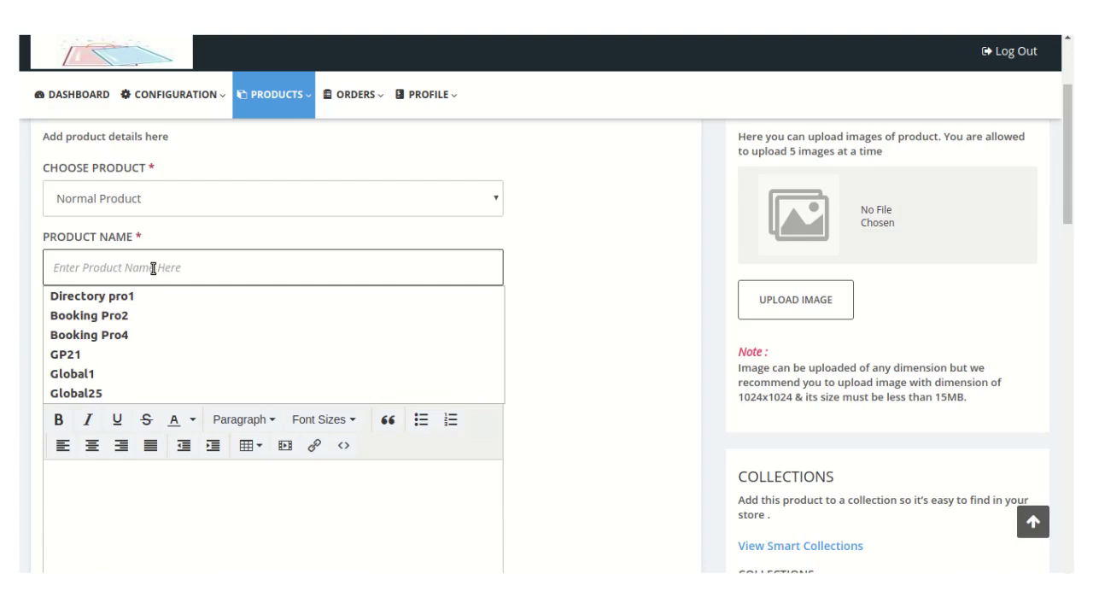
text(TestPro9)
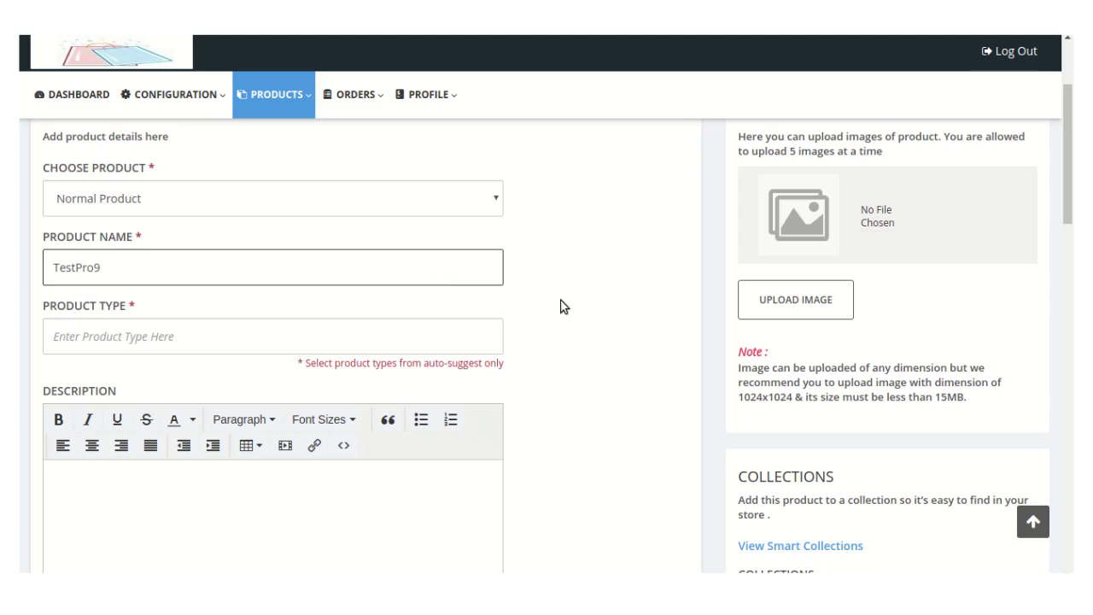
click(586, 310)
scroll(587, 311, down, 1)
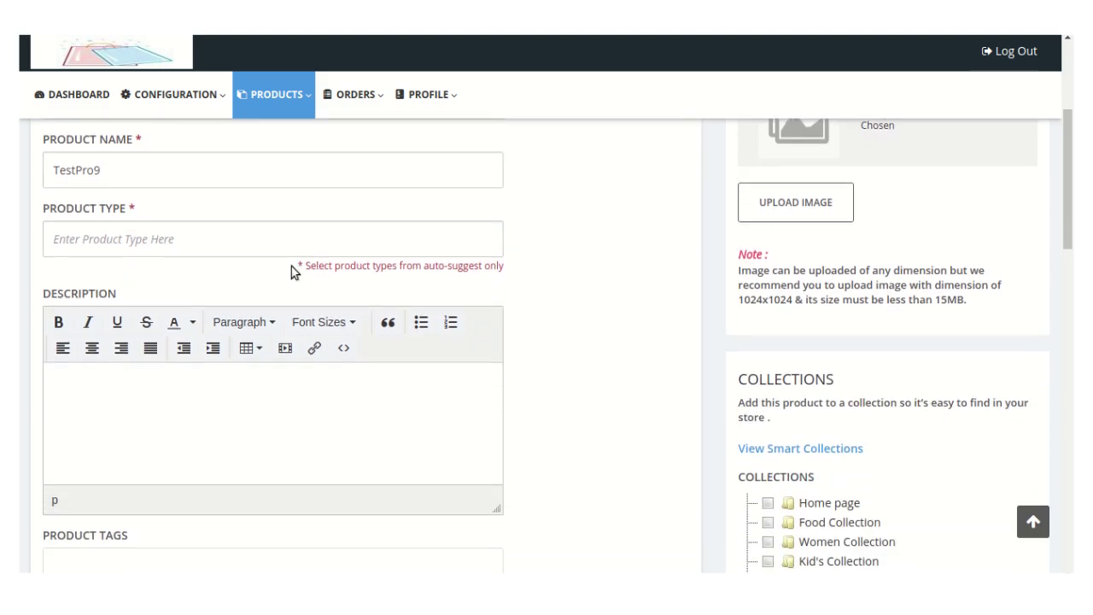
click(81, 237)
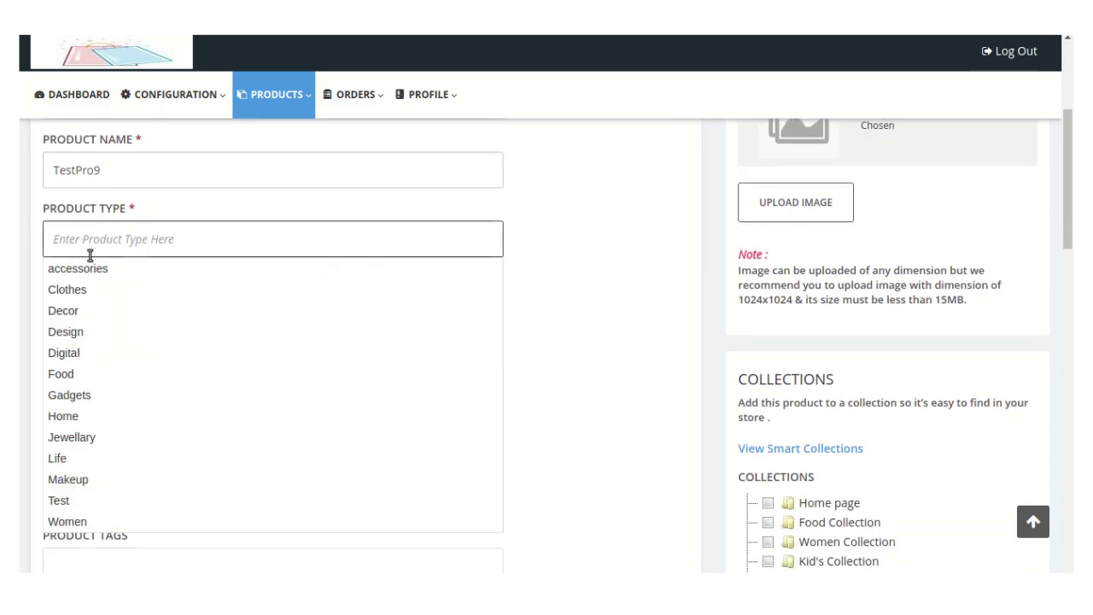
click(91, 292)
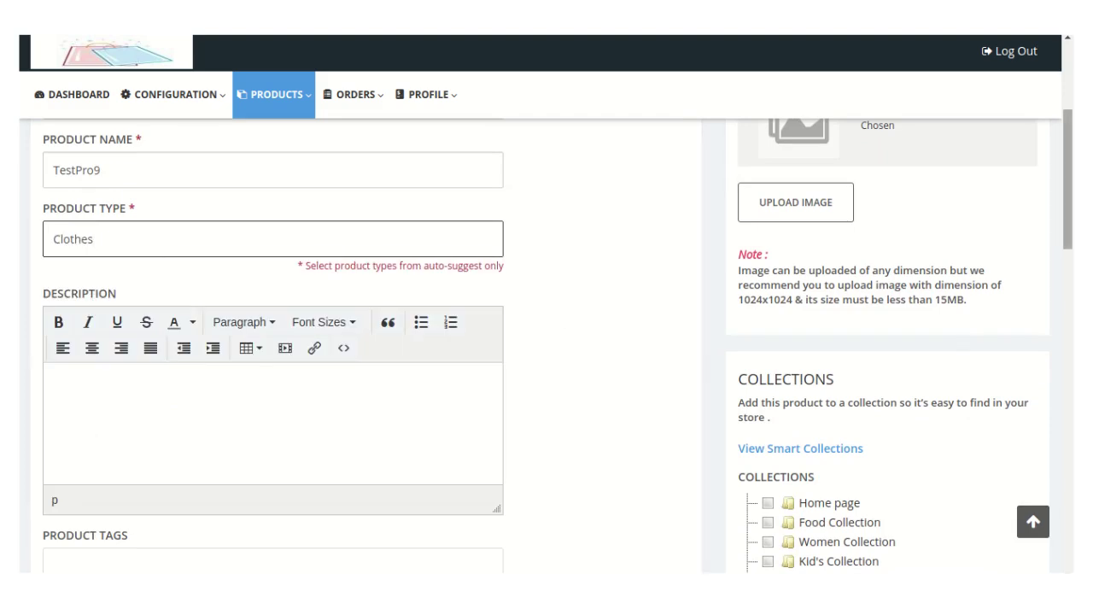
scroll(416, 341, down, 3)
click(196, 262)
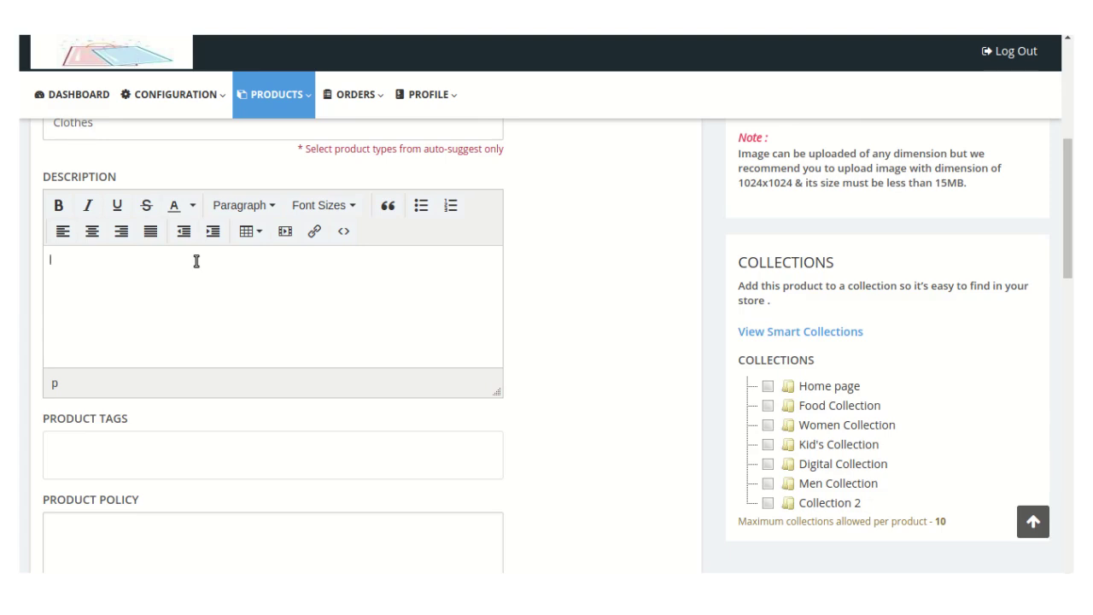
- Enter the description 'Product test' and tag the product clothes and Kids, removing Test
text(Product test)
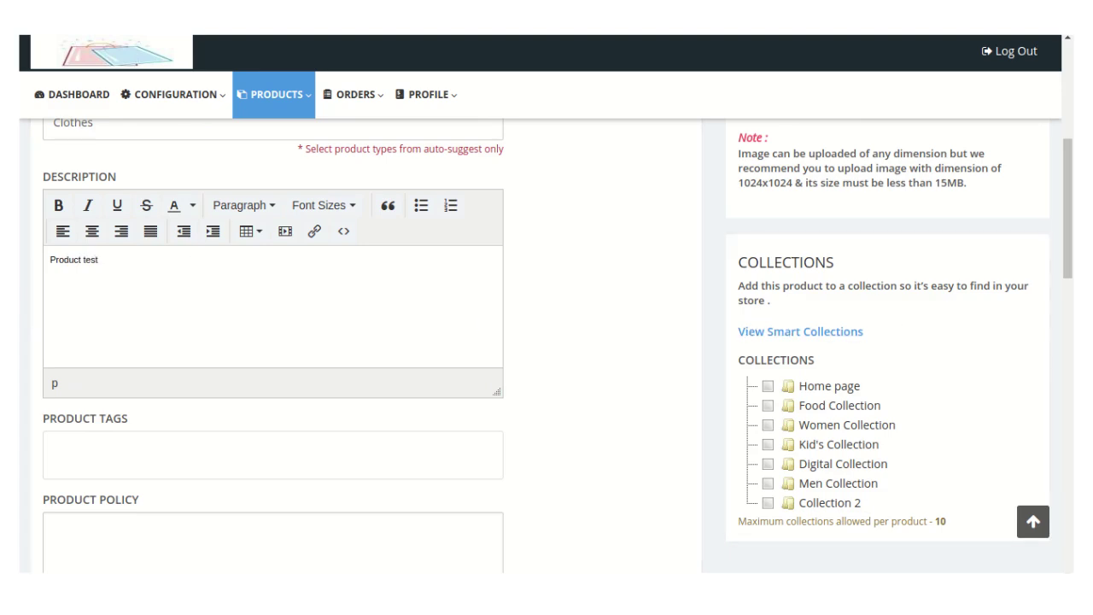
scroll(437, 324, down, 3)
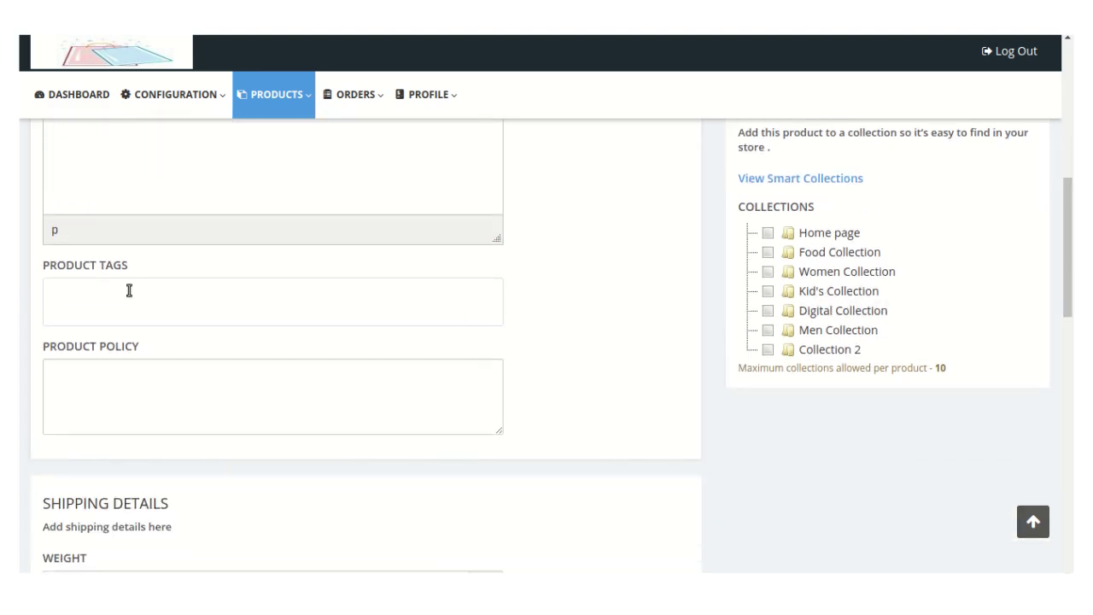
click(91, 301)
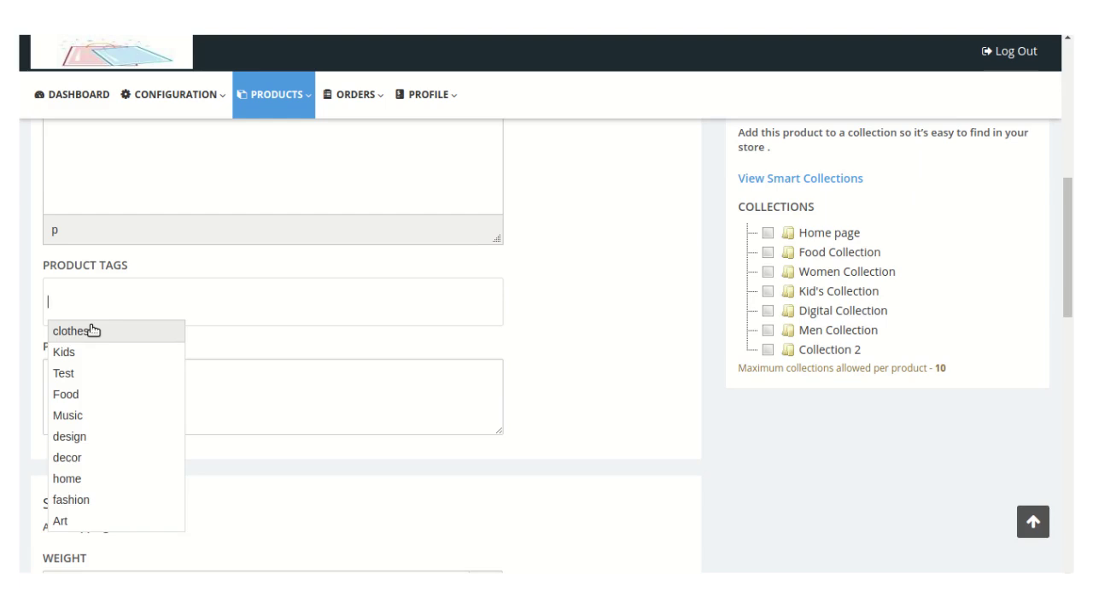
click(92, 329)
click(175, 362)
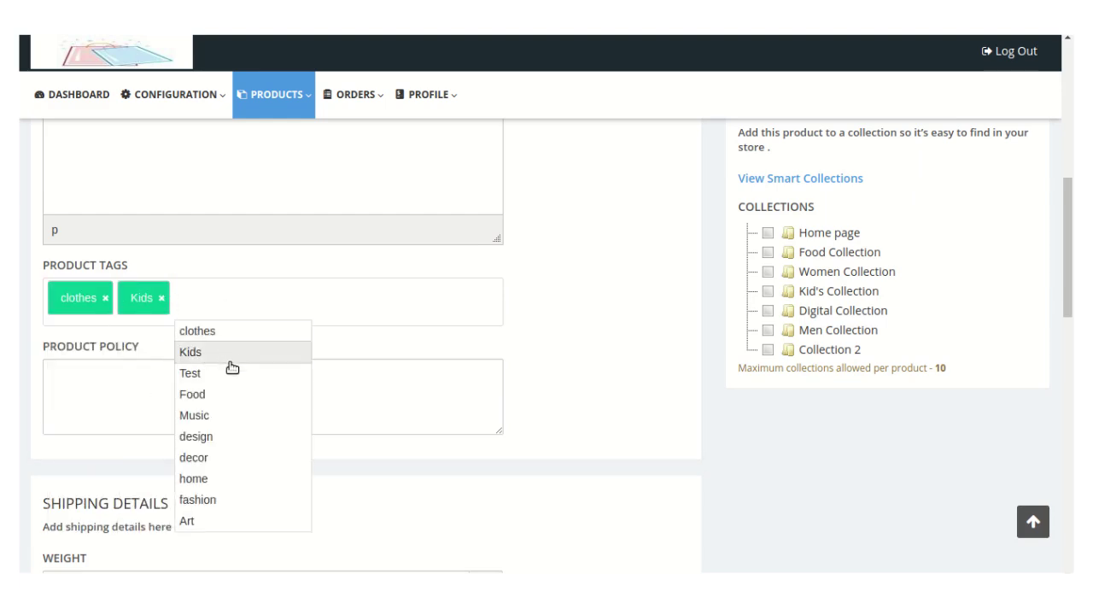
click(222, 375)
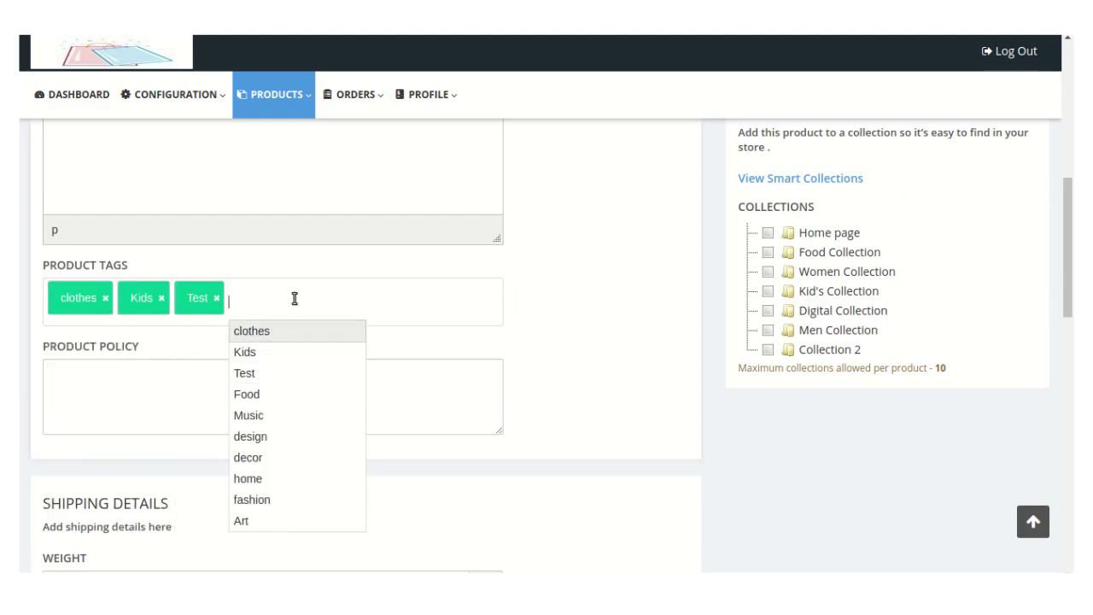
click(218, 299)
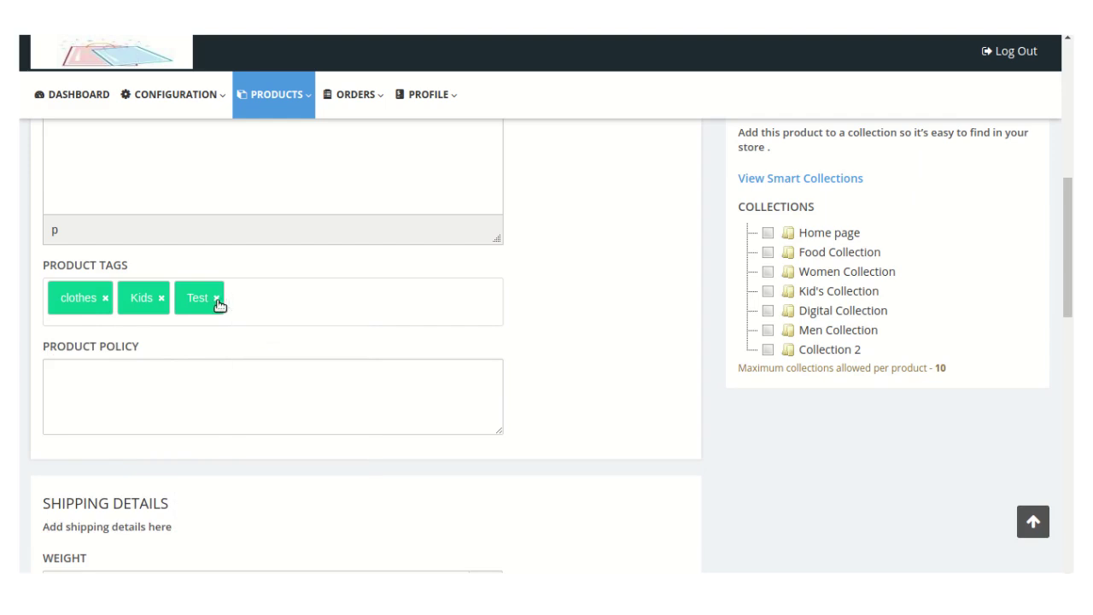
- Enter ABC as the product policy
click(137, 374)
text(ABC)
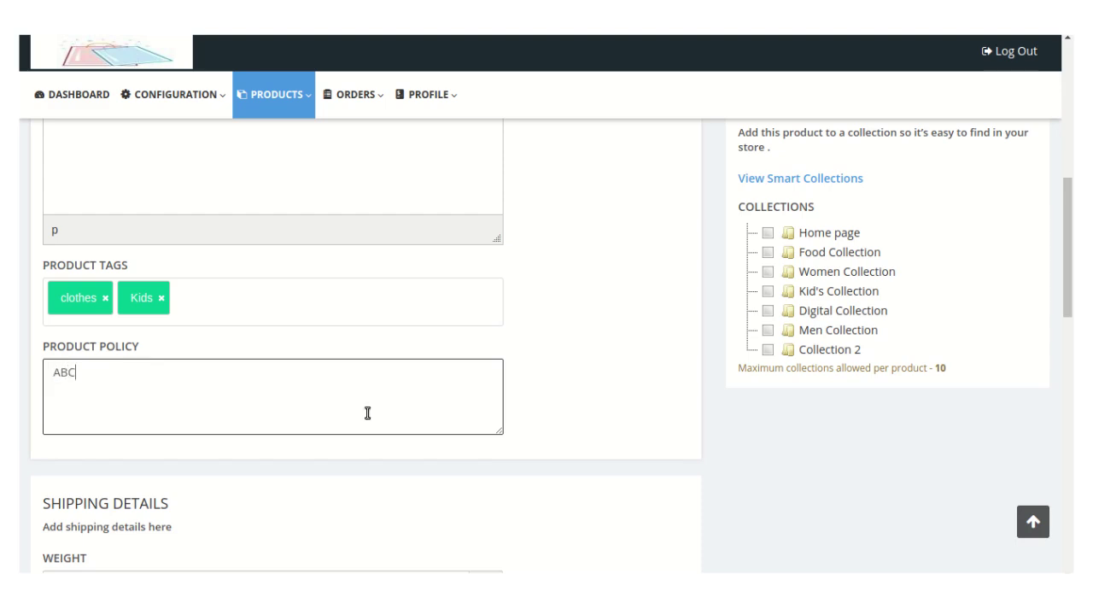
scroll(367, 341, down, 4)
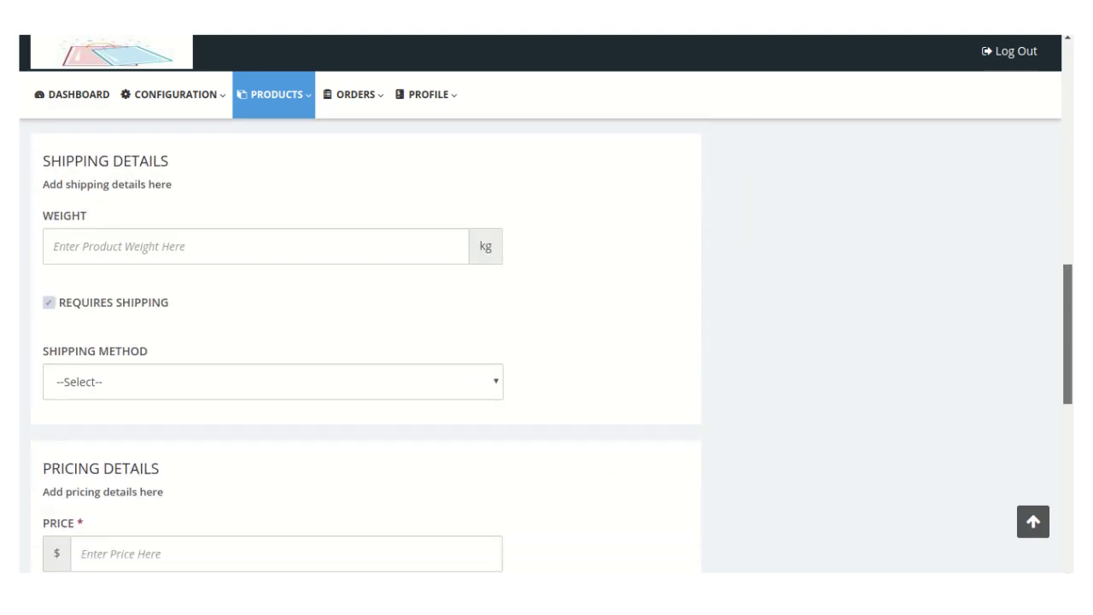
- Enter weight 20 kg, keep Requires Shipping on, and choose Marketplace Shipping
click(107, 246)
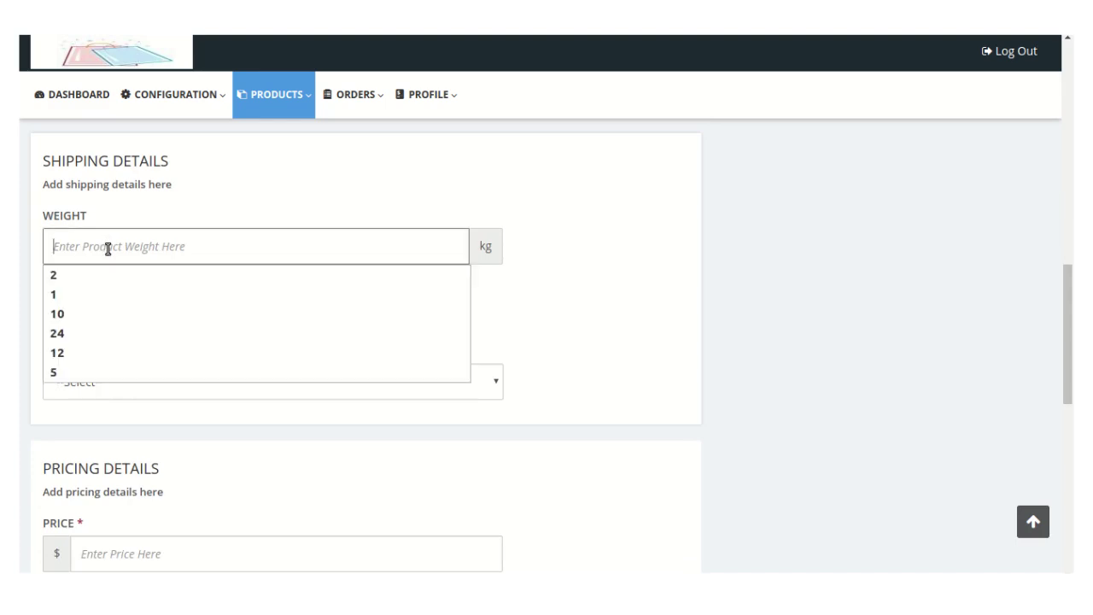
text(20)
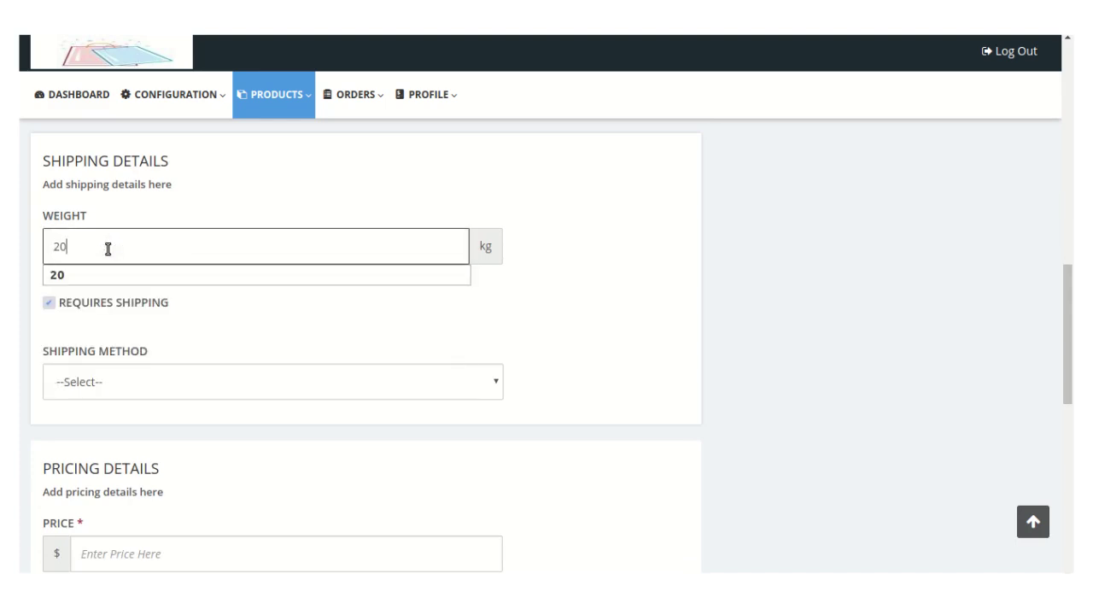
click(161, 324)
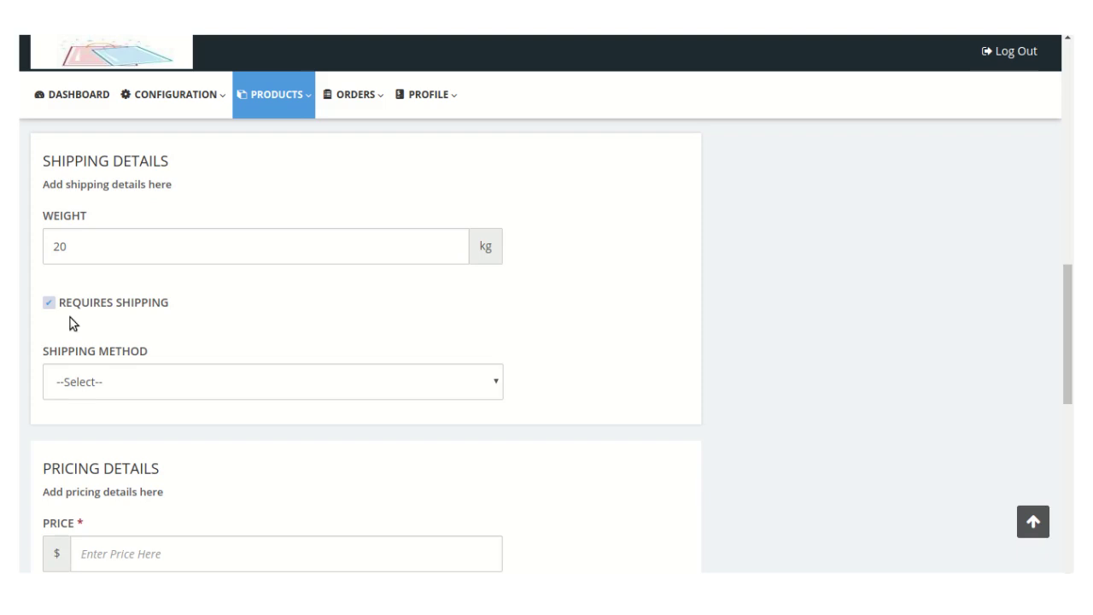
click(48, 305)
click(49, 305)
click(158, 380)
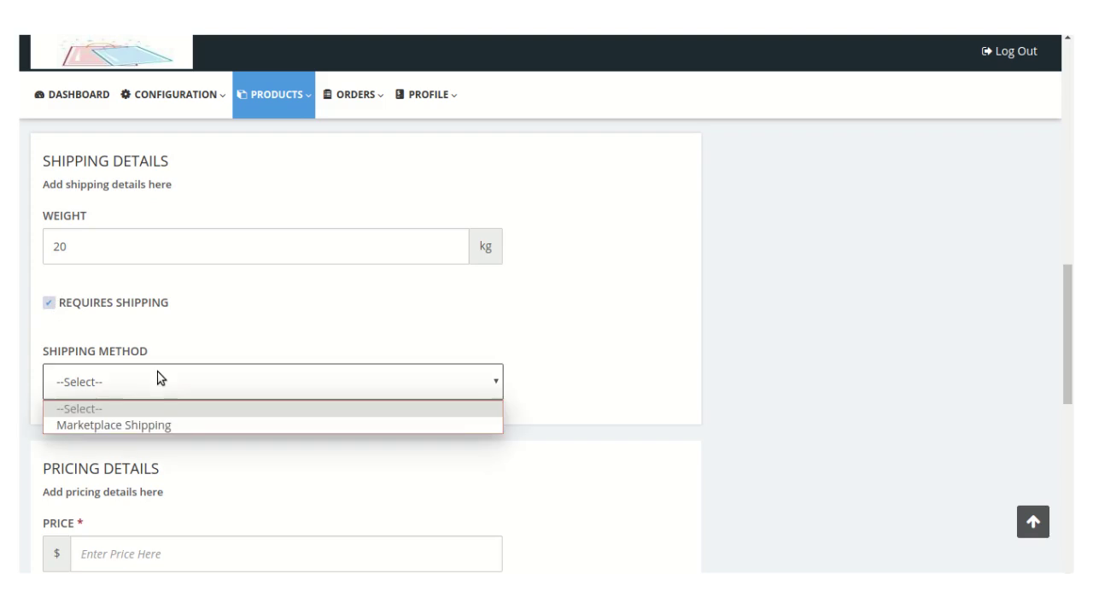
click(120, 425)
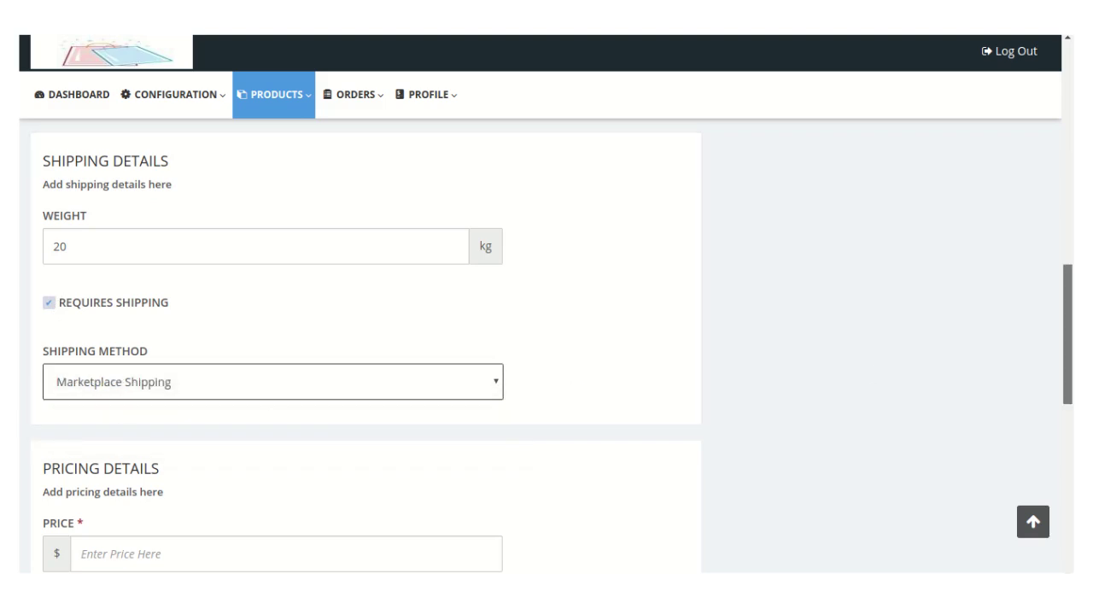
scroll(546, 346, down, 3)
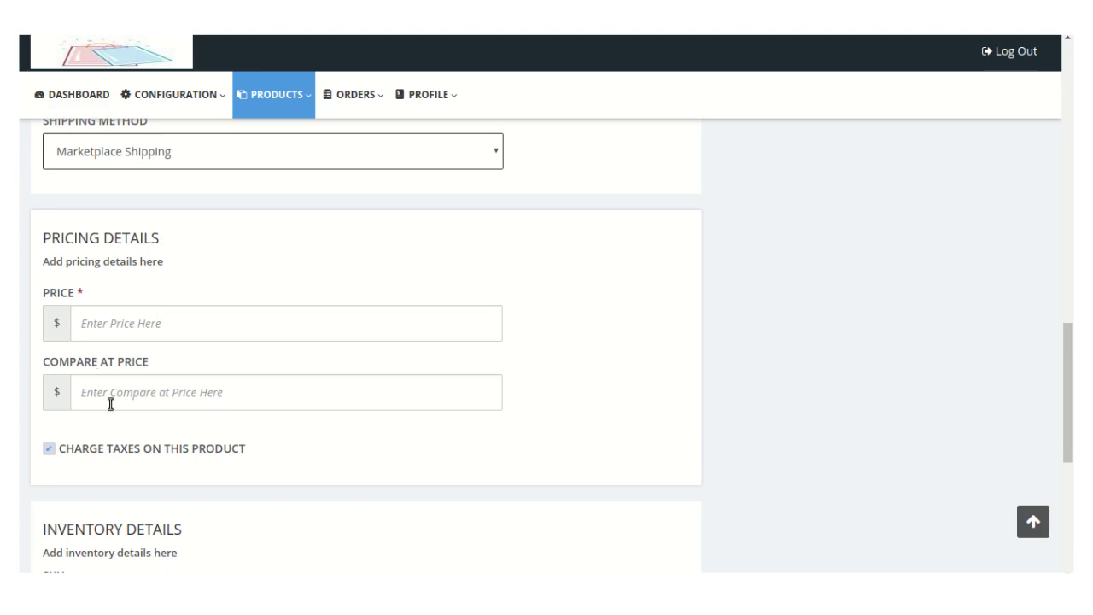
- Enter price 30 and compare-at price 40, leaving Charge Taxes on
click(150, 326)
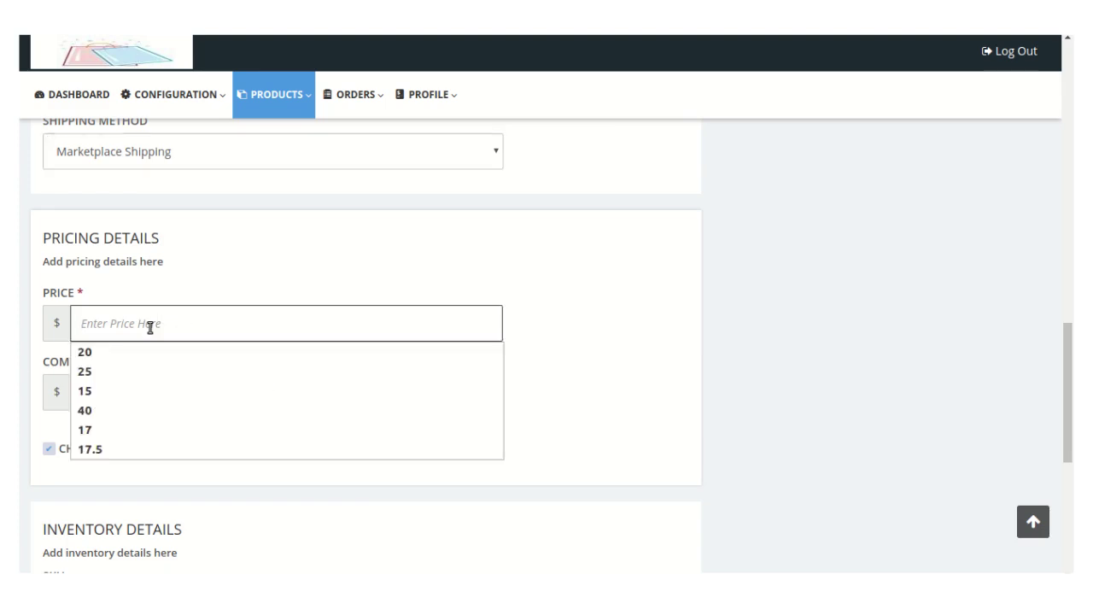
text(30)
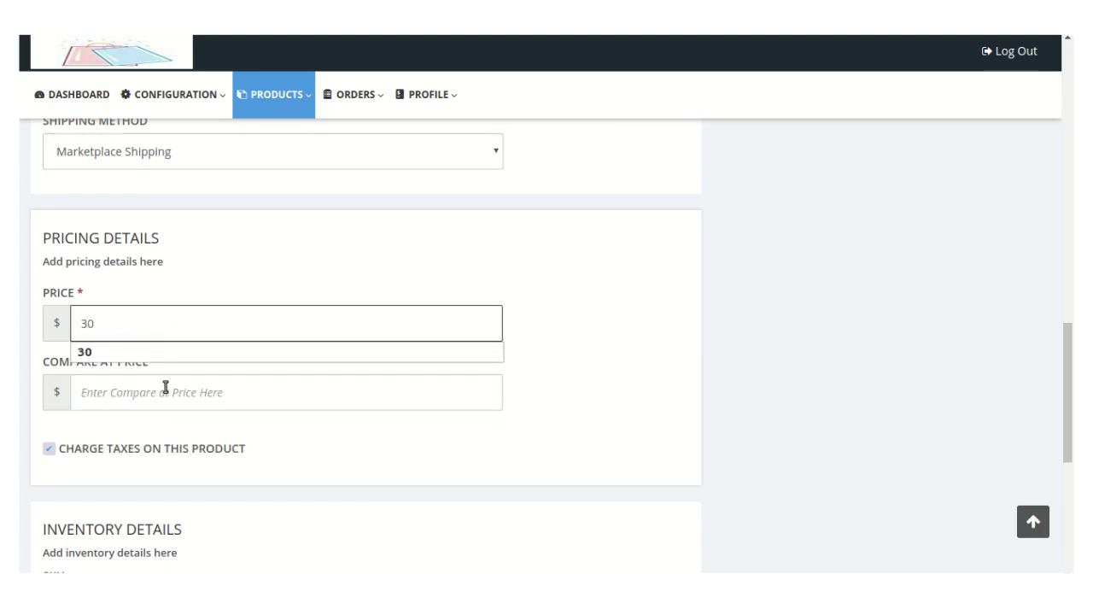
click(161, 394)
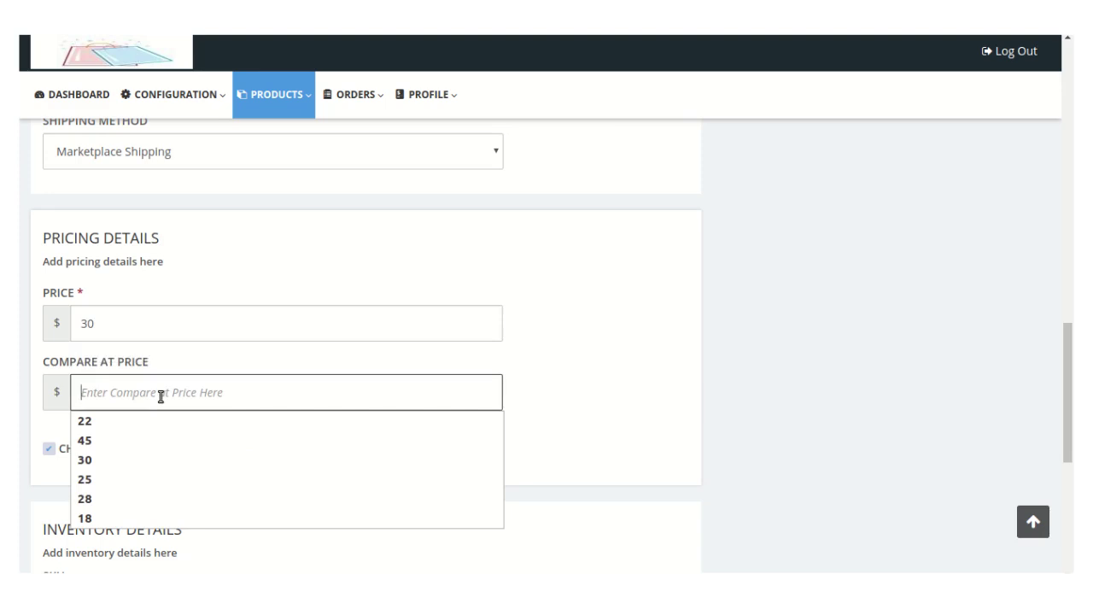
text(40)
scroll(160, 397, down, 1)
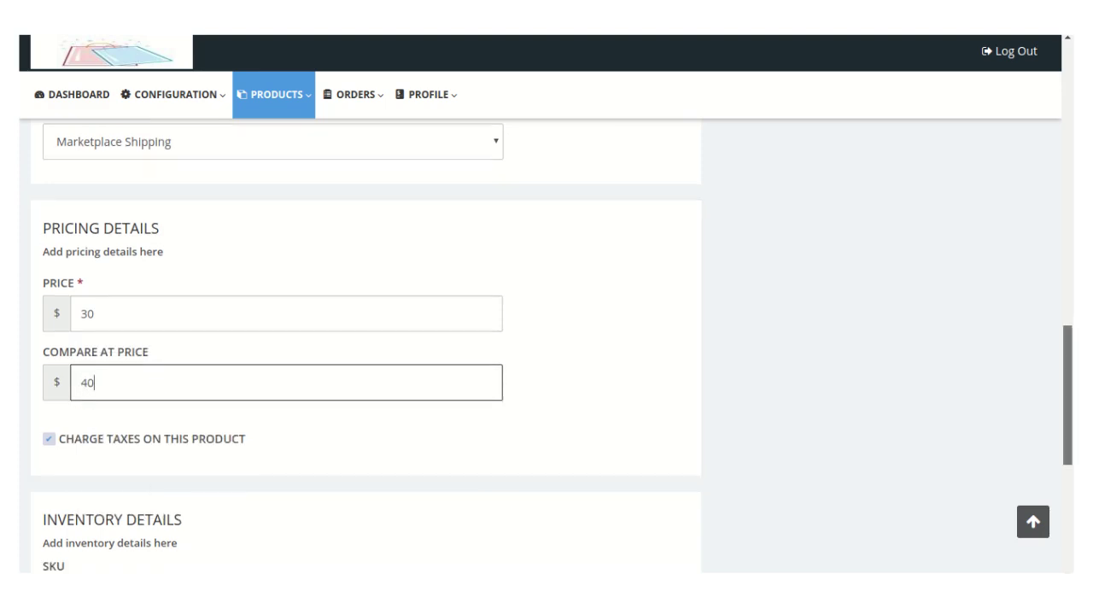
scroll(160, 396, down, 2)
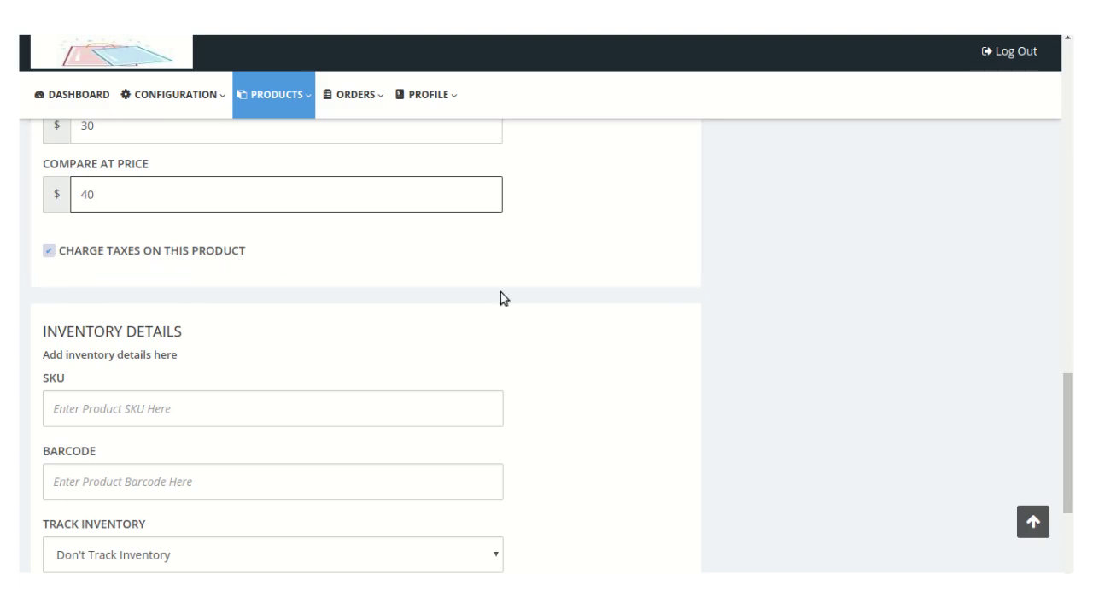
scroll(1067, 444, down, 2)
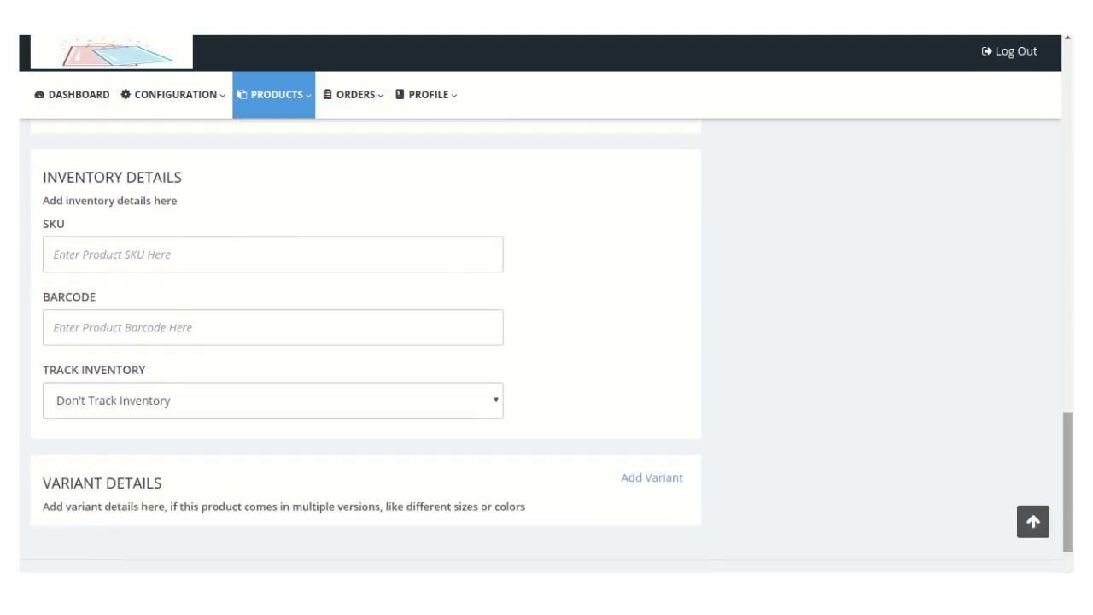
- Set SKU ABC678 and barcode XPS78, turn on inventory tracking, and set quantity 50
click(217, 253)
text(ABC678)
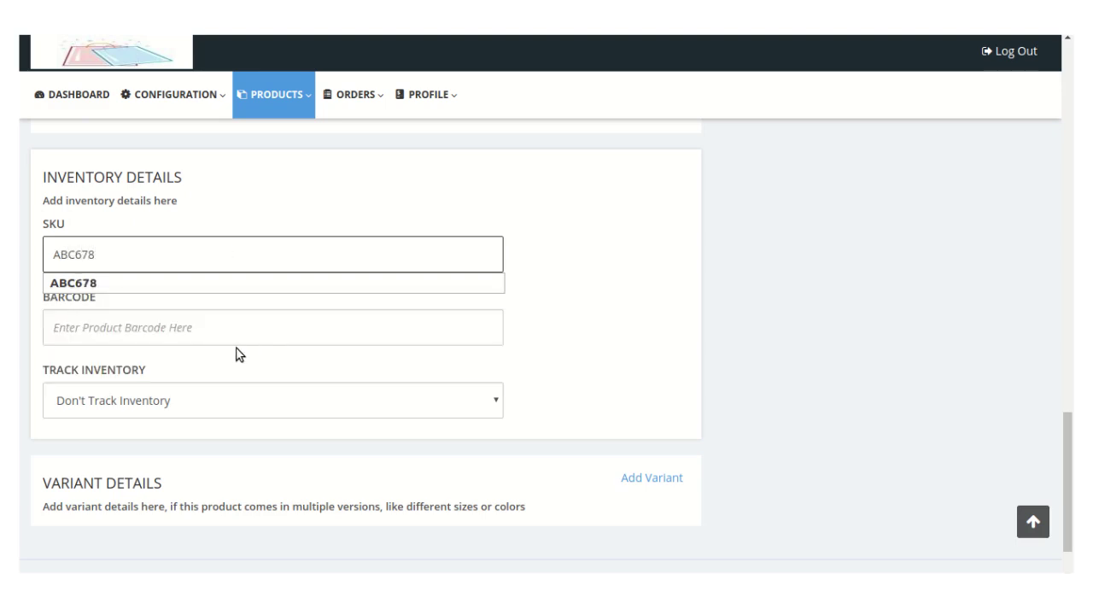
click(231, 313)
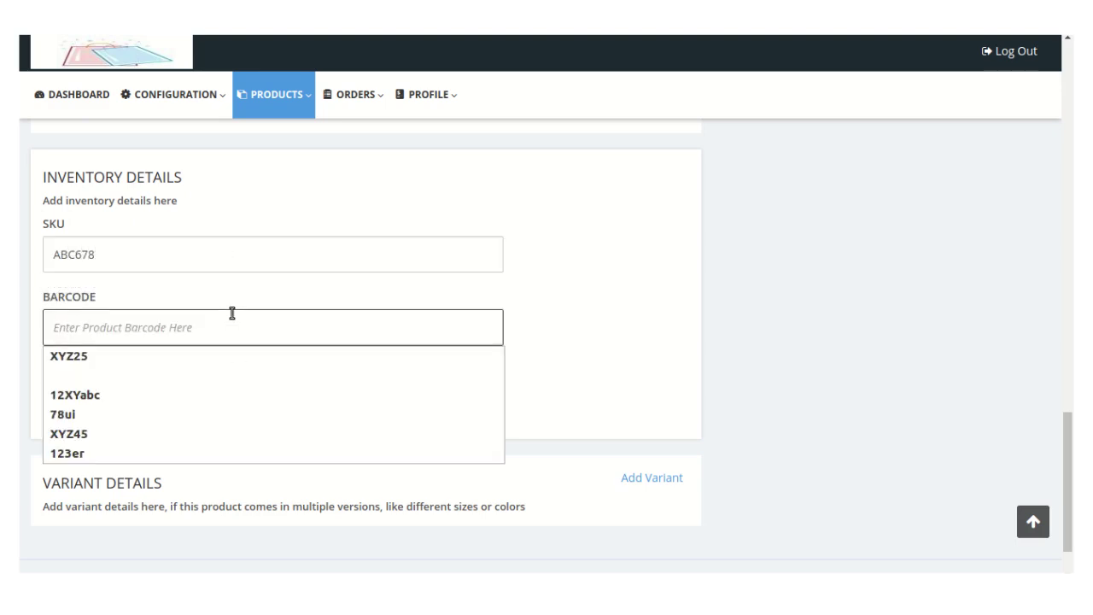
text(XPS78)
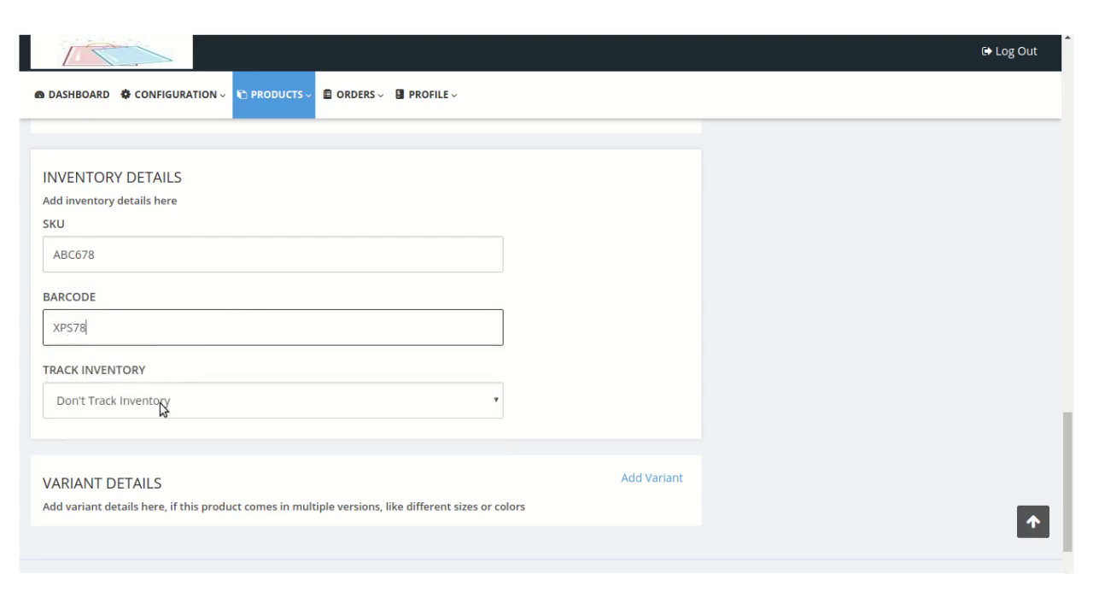
click(160, 403)
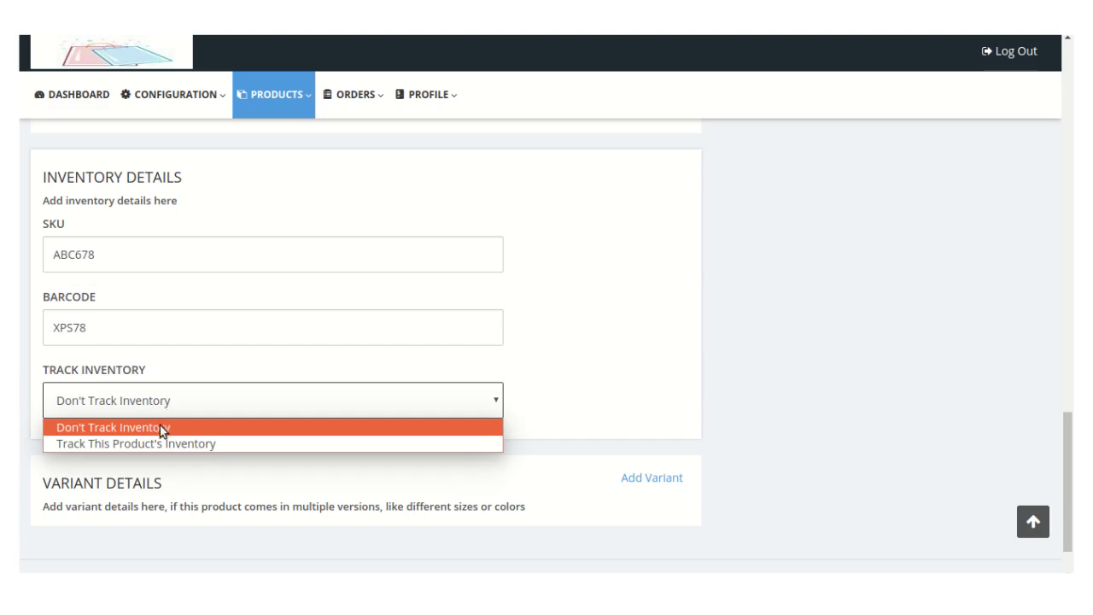
click(165, 444)
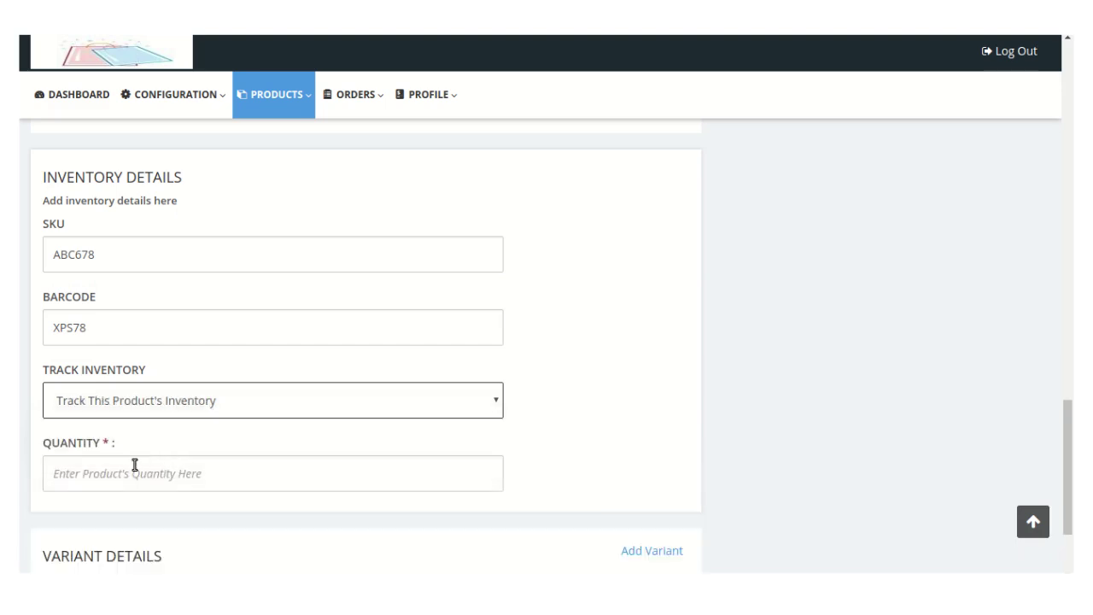
click(134, 465)
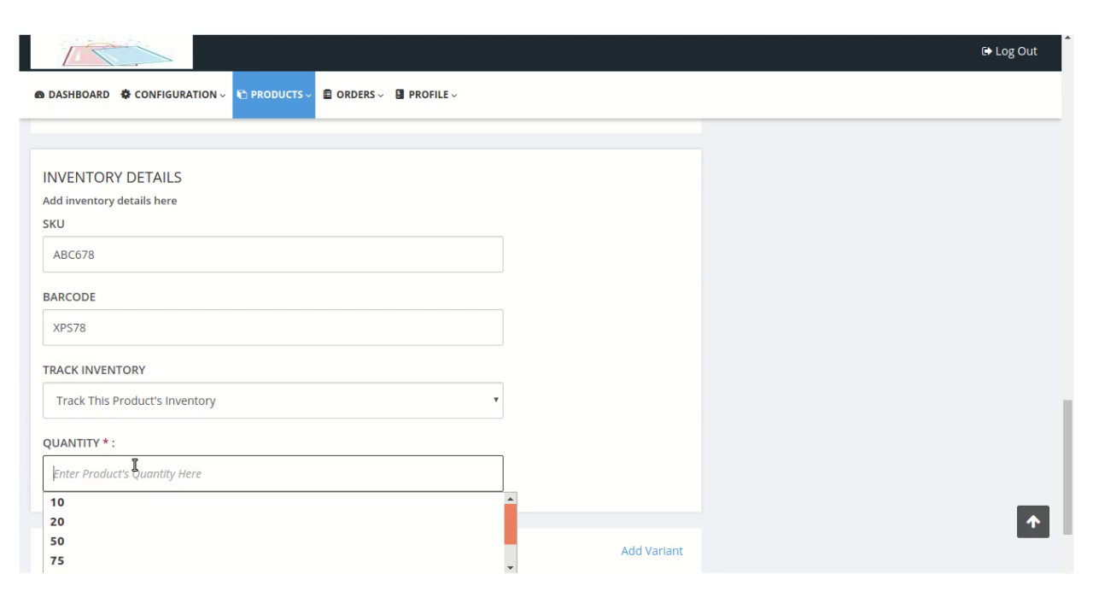
text(50)
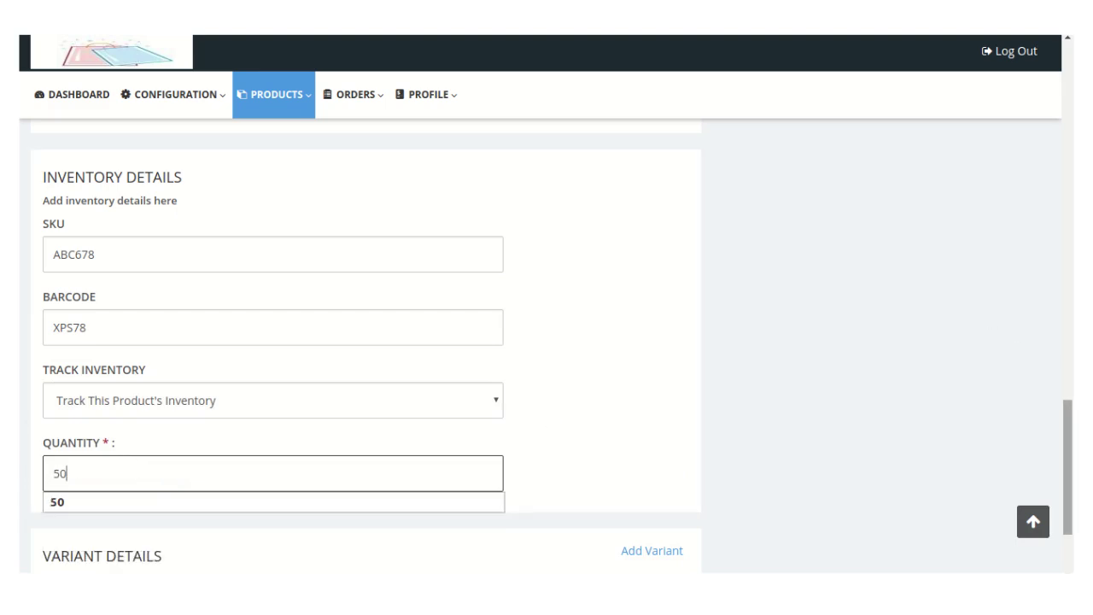
scroll(1068, 467, down, 2)
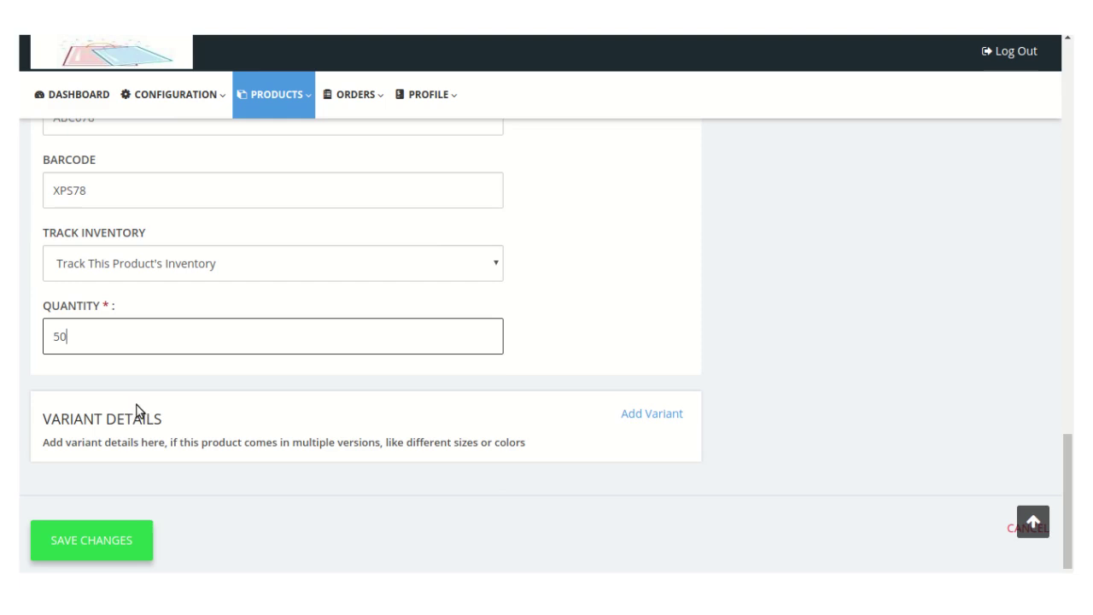
- Add a variant option named Size with values S, M and L
click(652, 415)
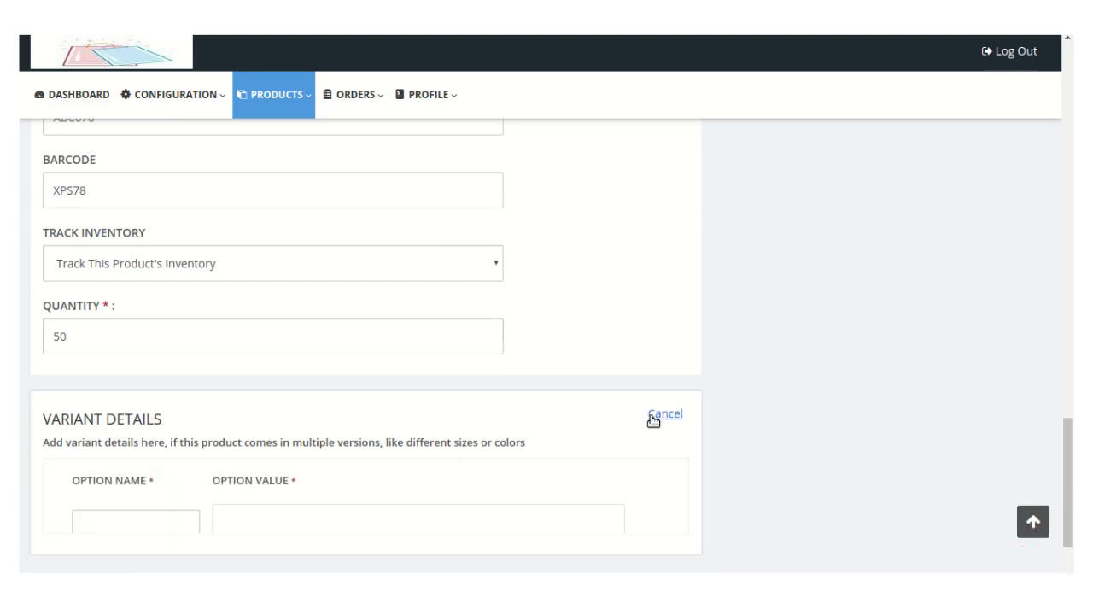
scroll(469, 386, down, 3)
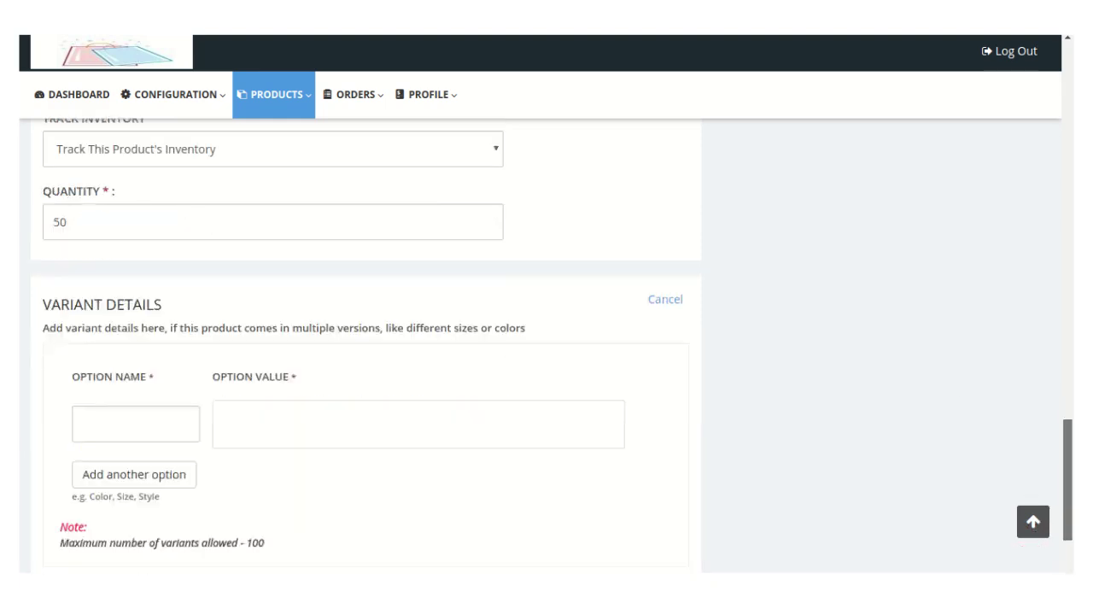
click(109, 343)
text(Size)
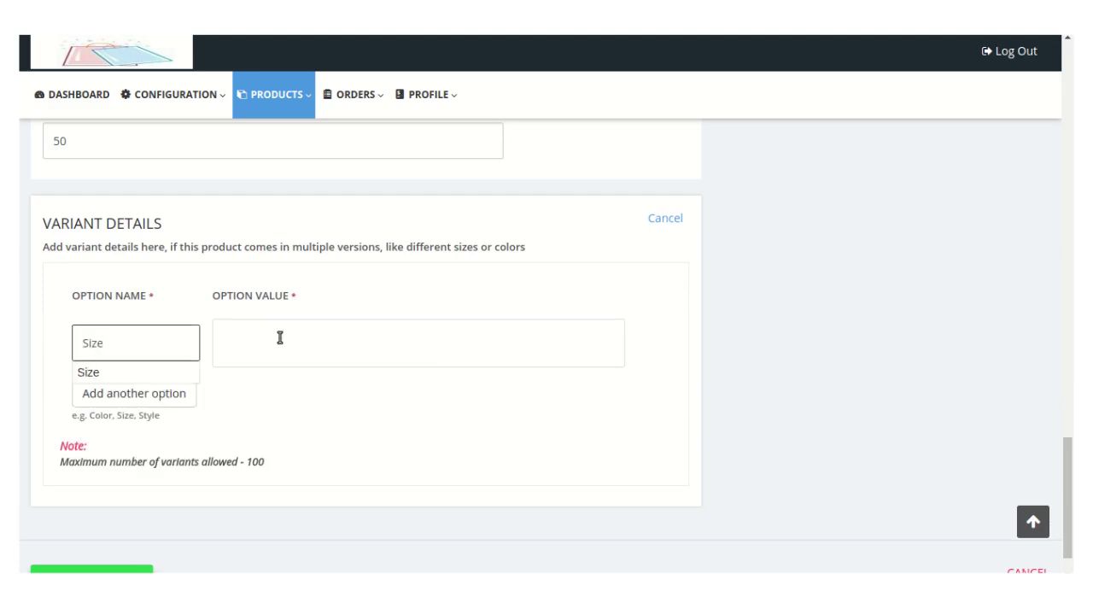
click(286, 338)
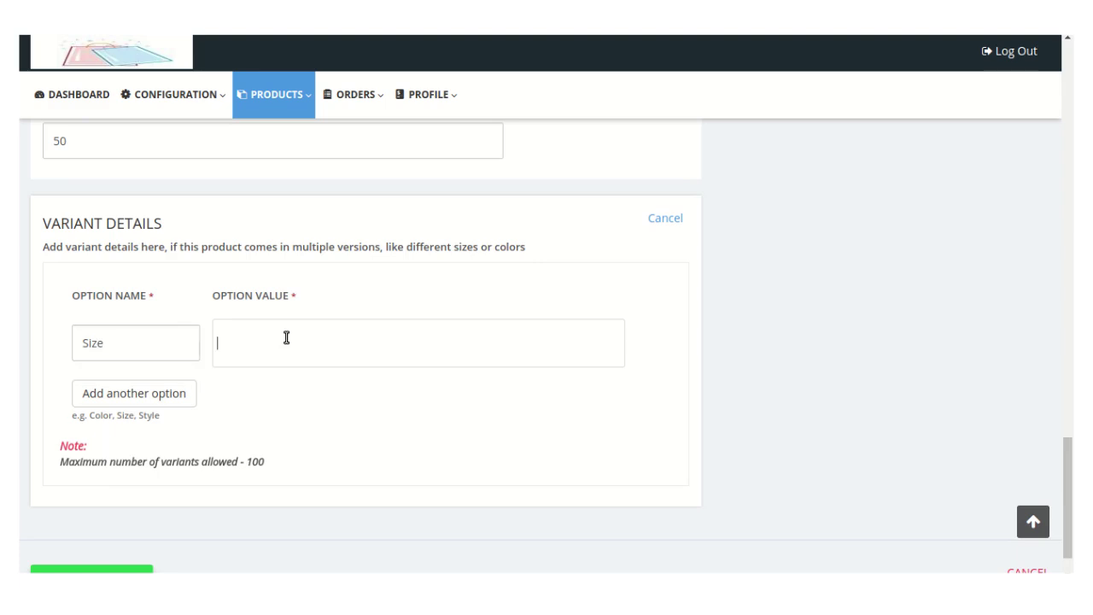
text(S)
key(Return)
text(M)
key(Return)
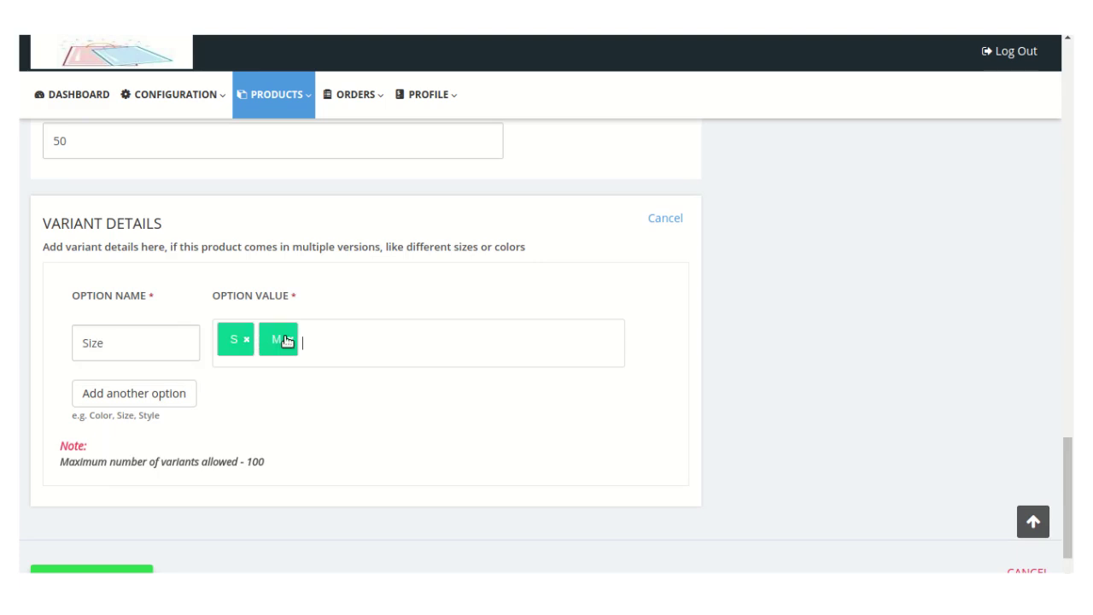
text(L)
key(Return)
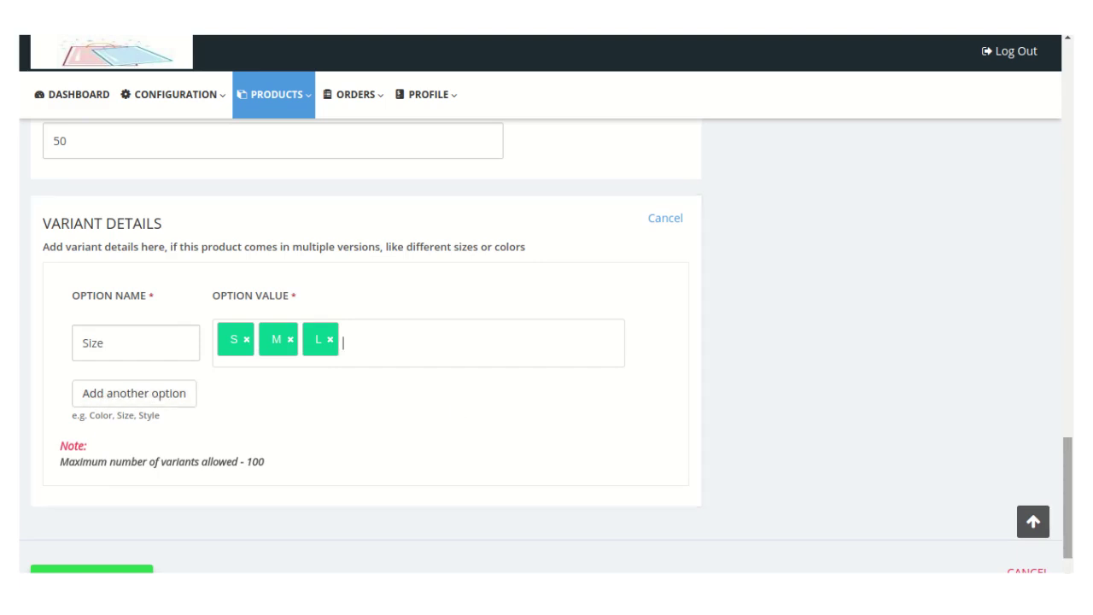
scroll(523, 427, down, 1)
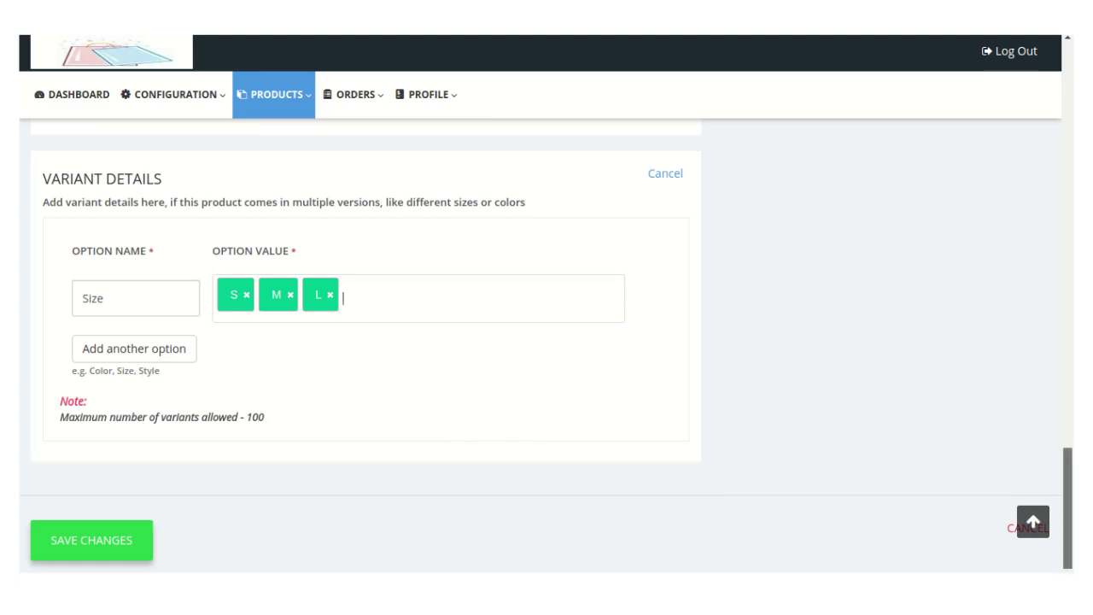
scroll(1067, 104, up, 20)
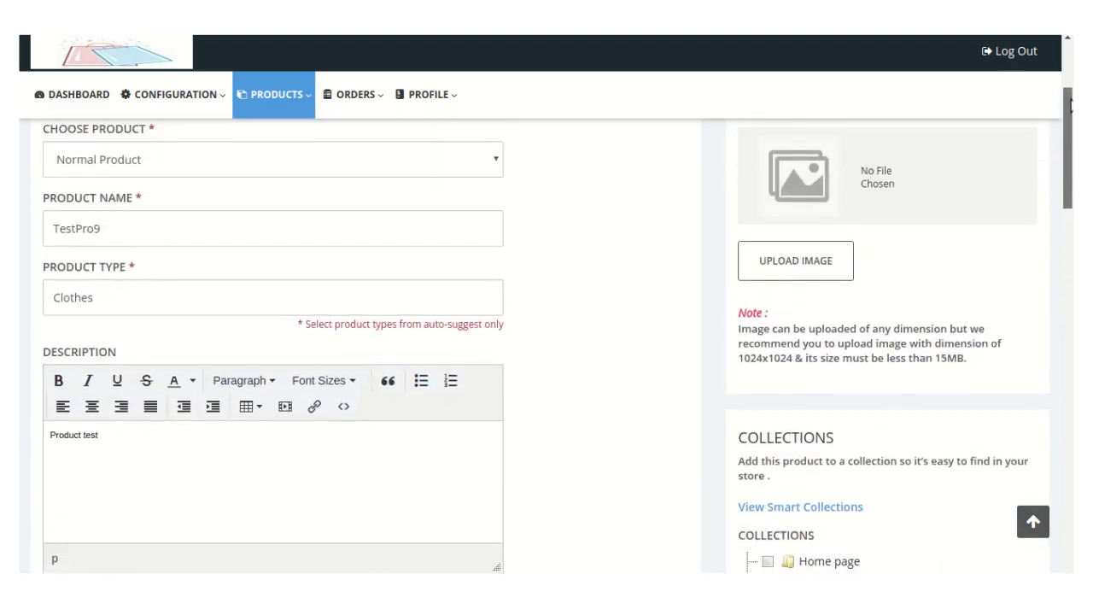
- Upload the bright-red-purse jpg from Downloads as the product image
scroll(1069, 105, up, 1)
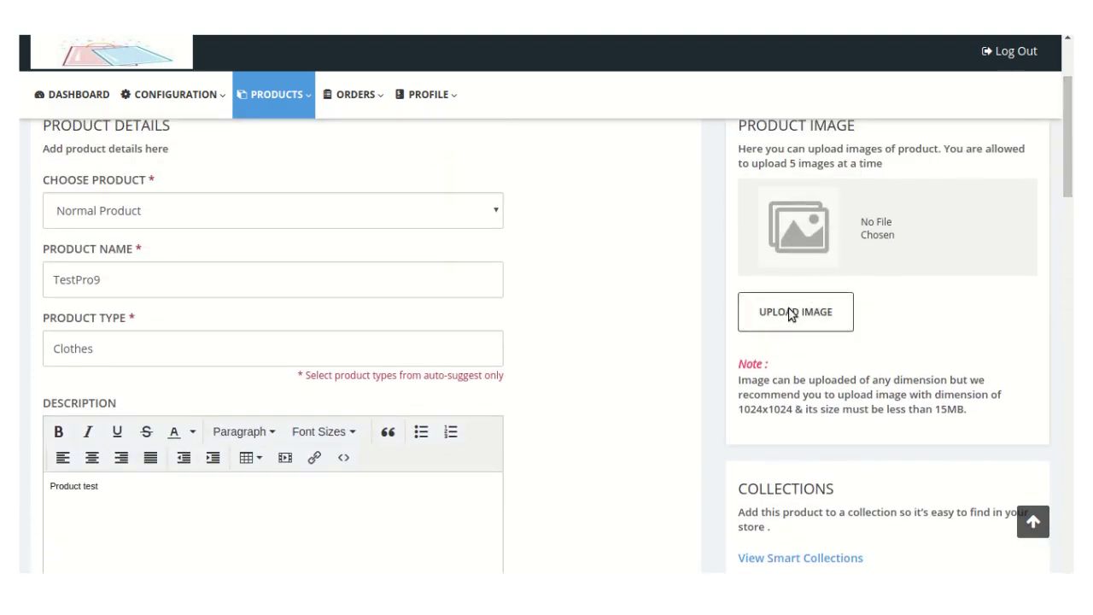
click(792, 313)
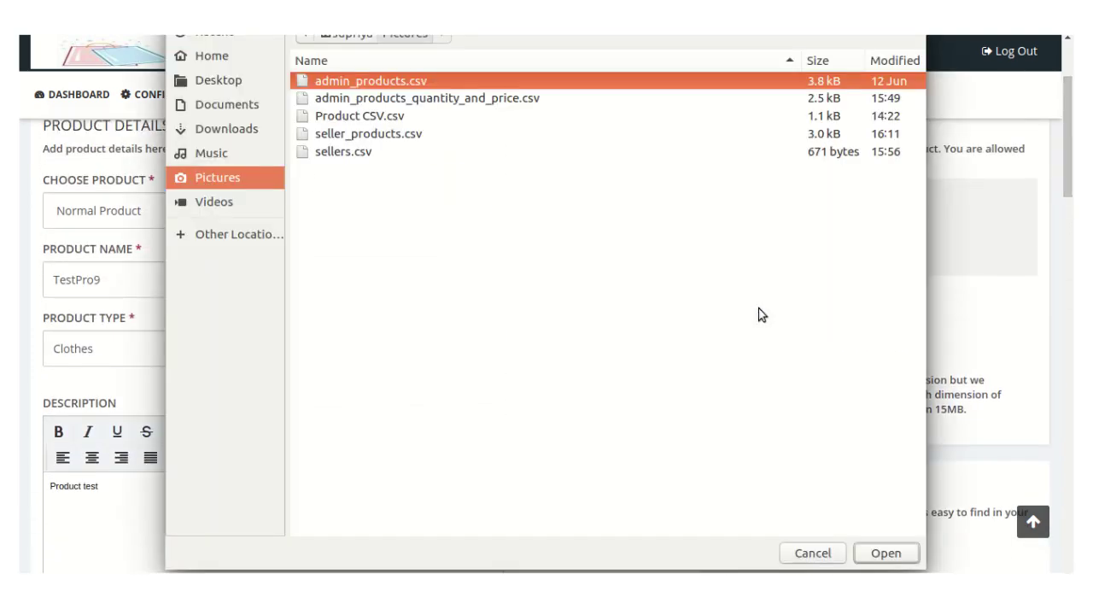
click(249, 107)
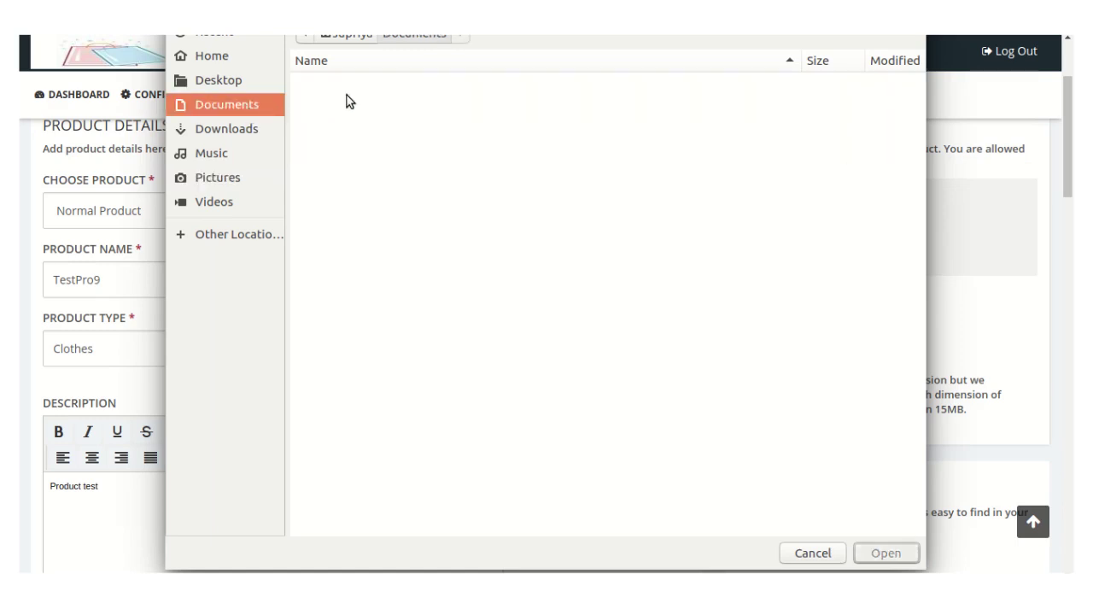
click(247, 132)
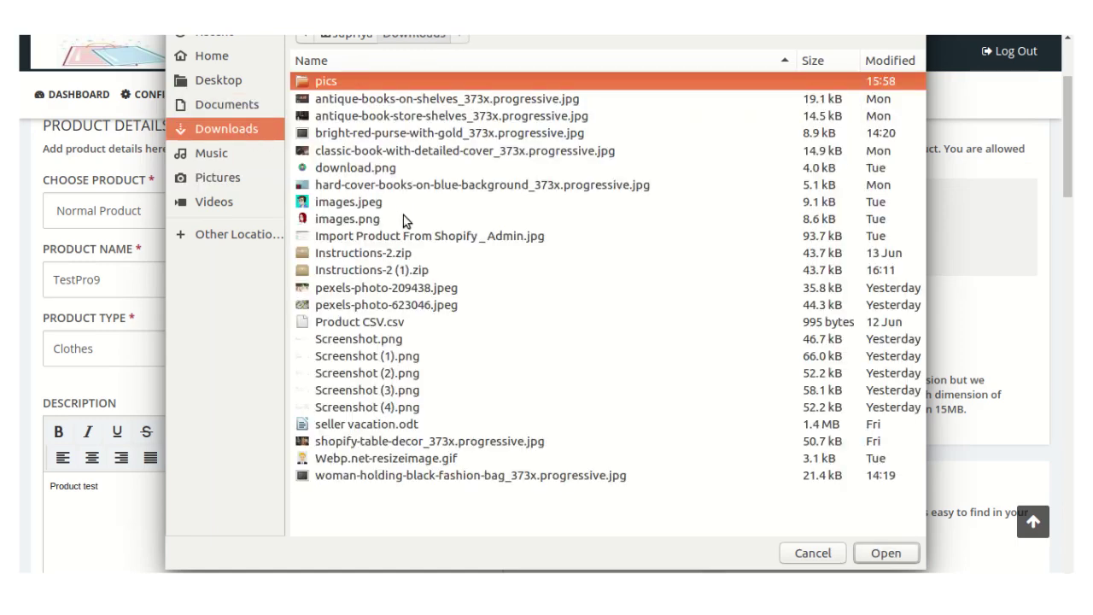
click(365, 134)
double_click(363, 134)
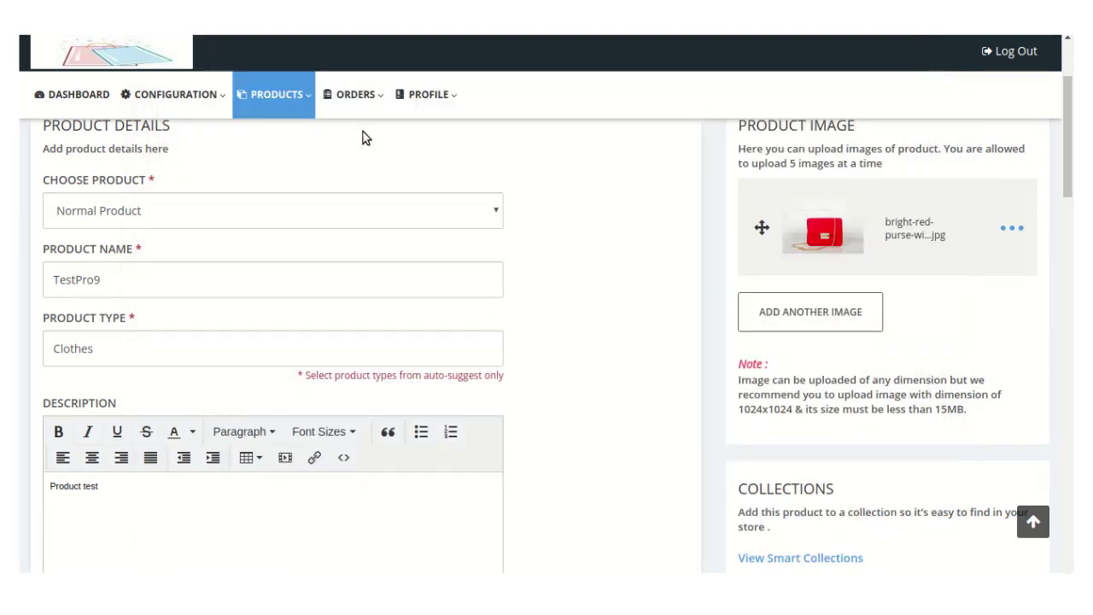
- Tick Women Collection for the product and save the new product
scroll(858, 316, down, 5)
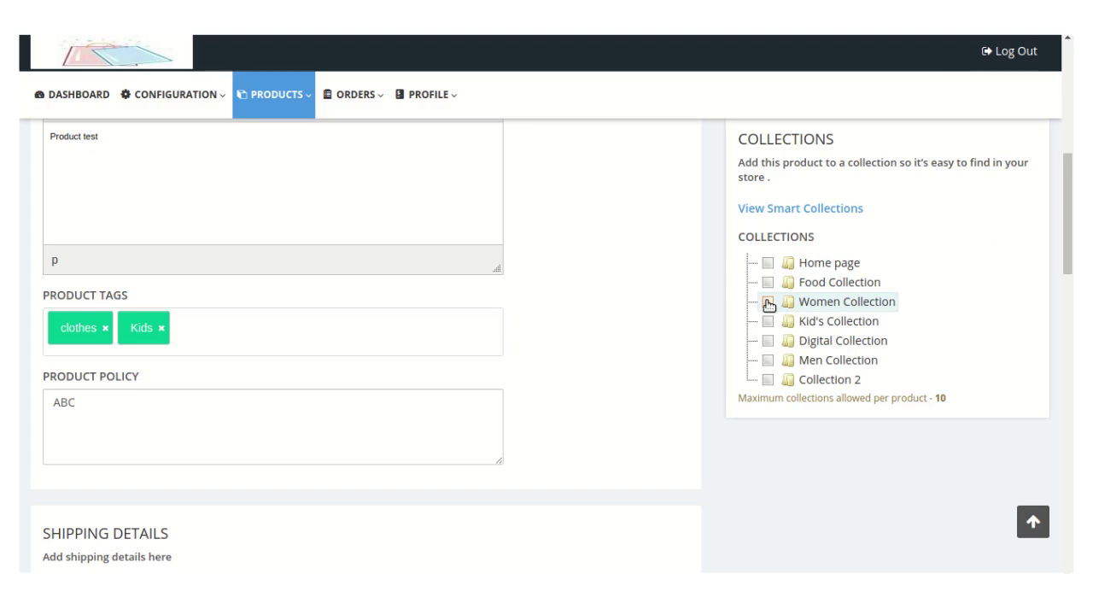
click(768, 302)
scroll(769, 305, down, 6)
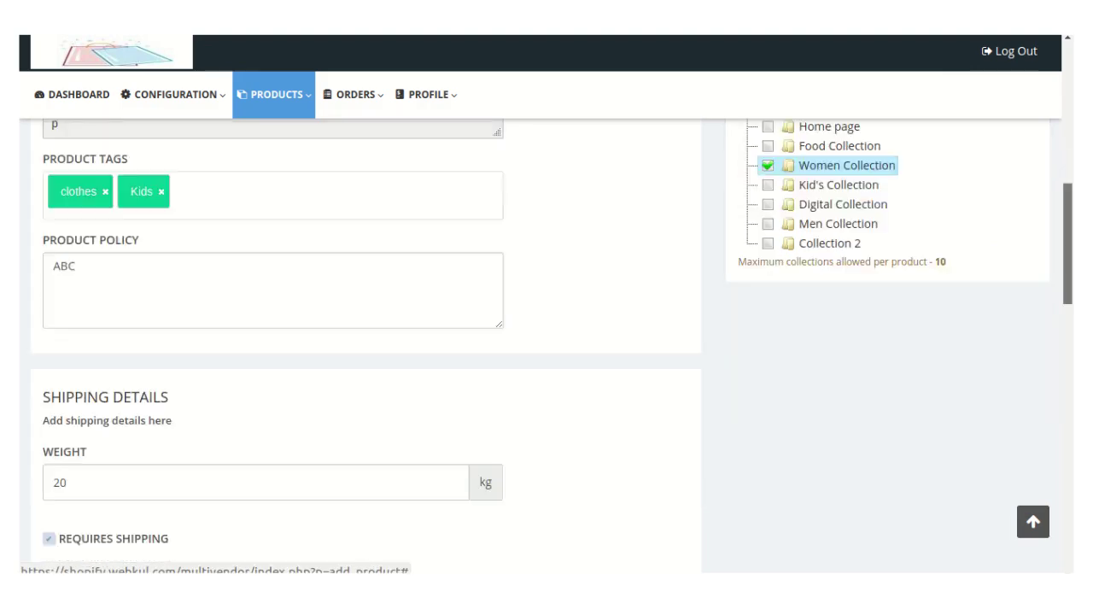
scroll(360, 504, down, 9)
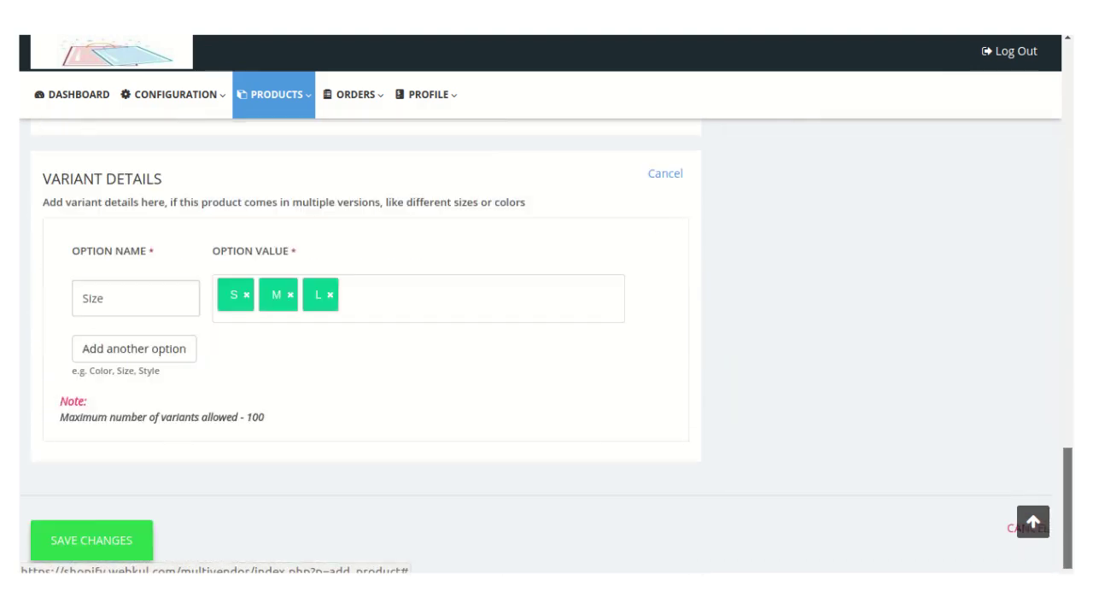
click(122, 535)
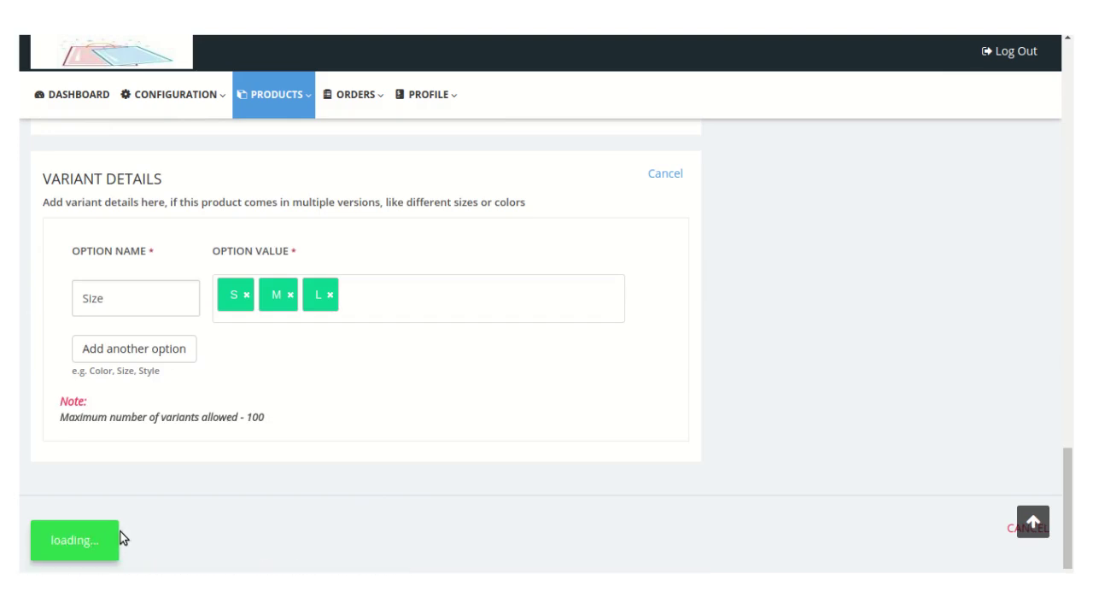
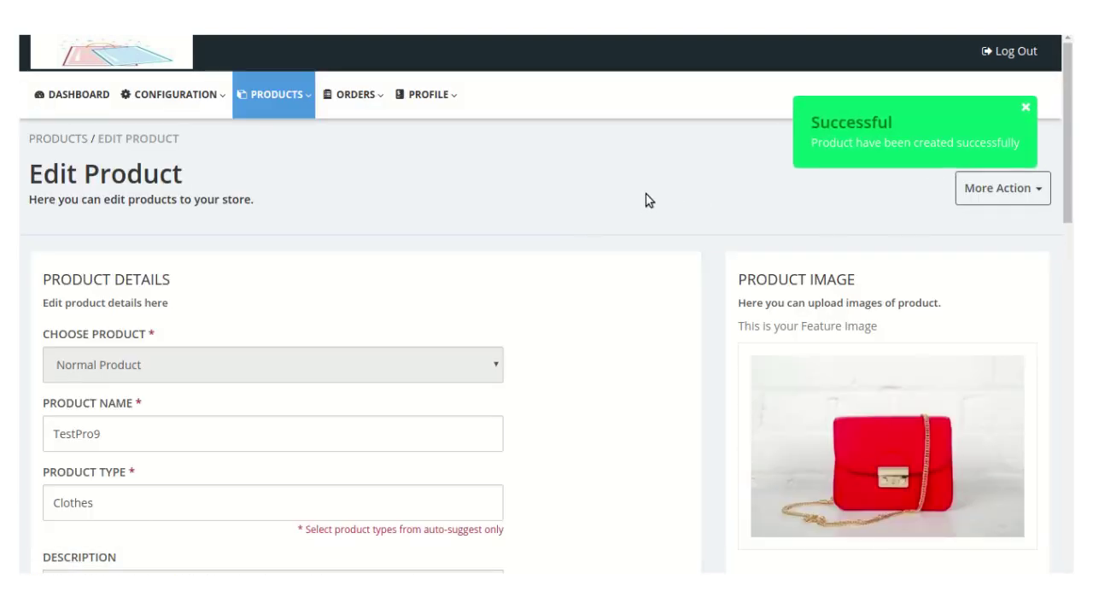
mouse_move(288, 107)
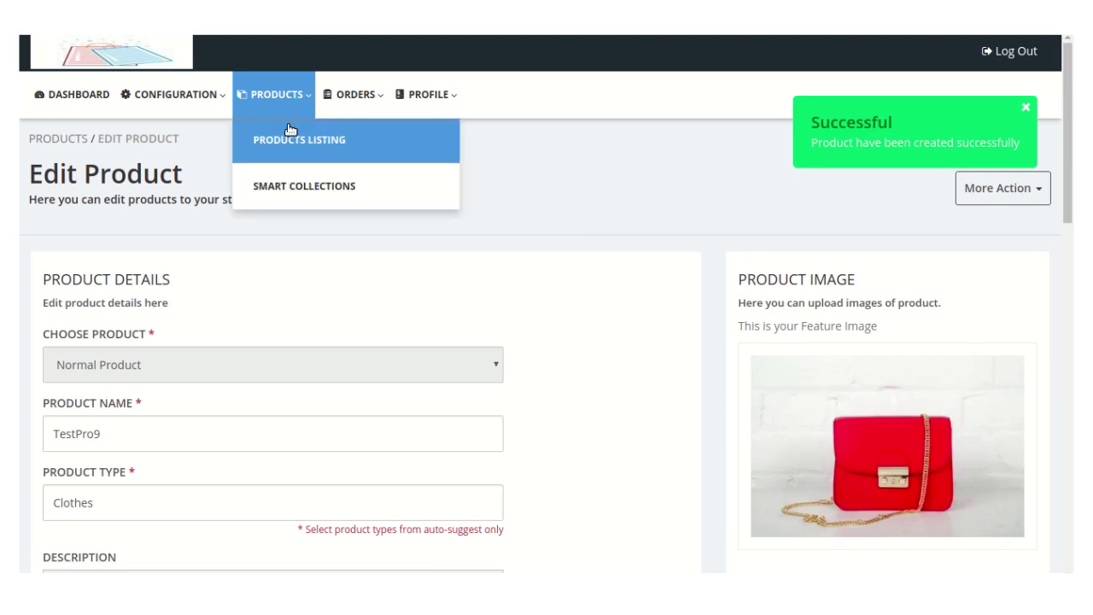
click(62, 141)
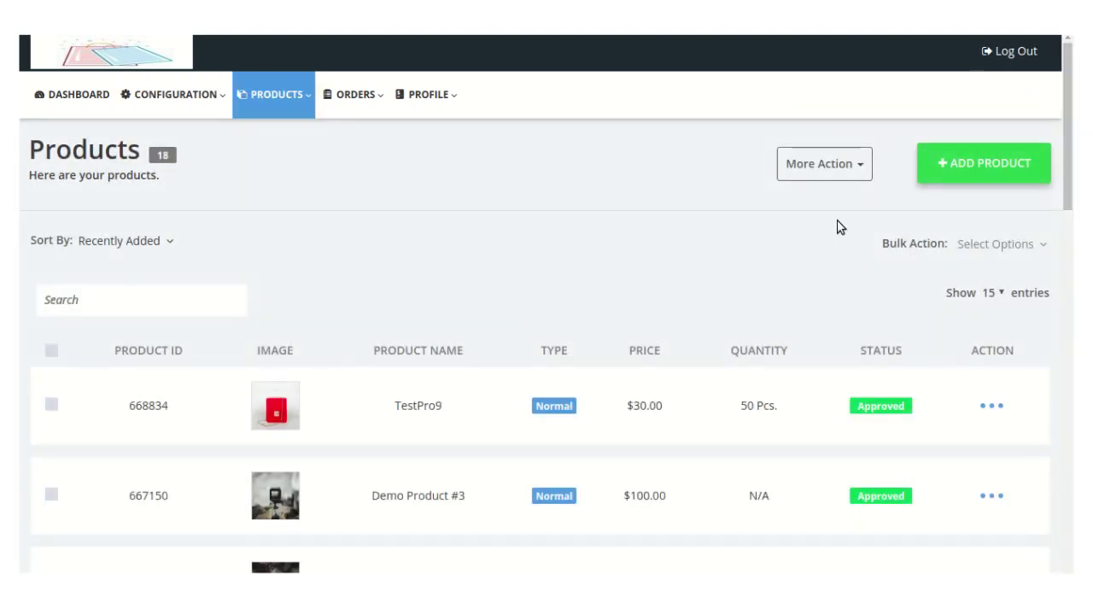
scroll(490, 396, down, 1)
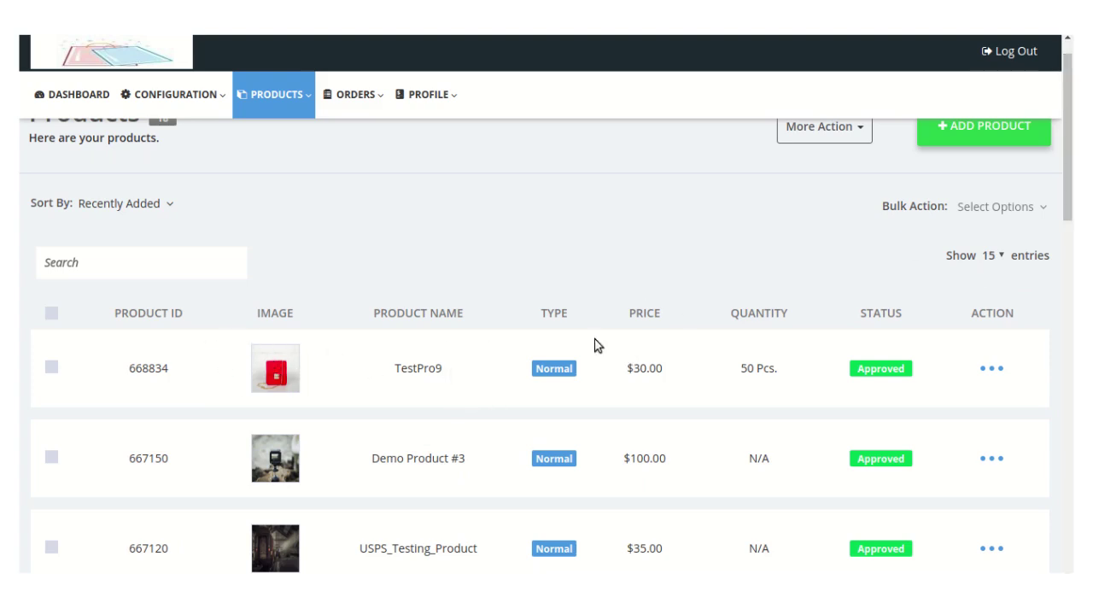
scroll(1068, 136, up, 1)
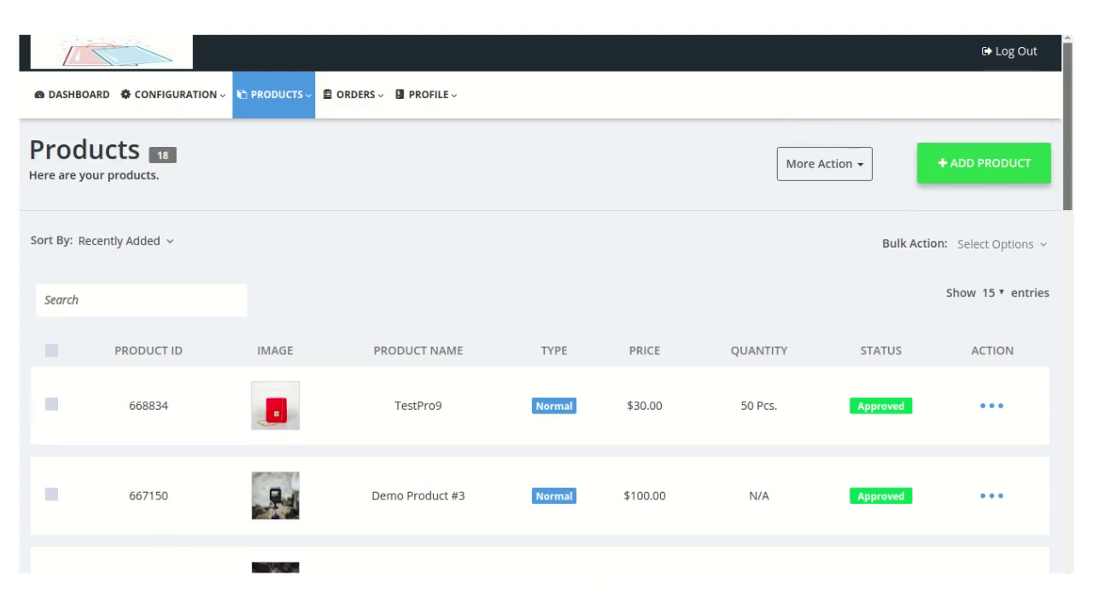
click(996, 408)
click(955, 437)
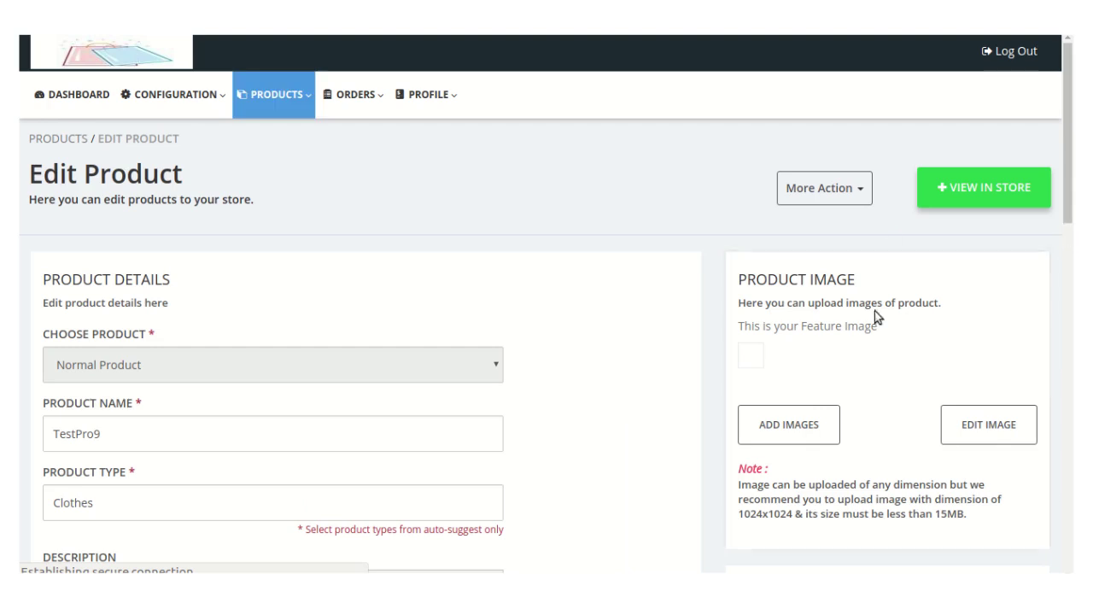
- Upload woman-holding-black-fashion-bag_373x.progressive.jpg to TestPro9's images and save it
scroll(940, 273, down, 3)
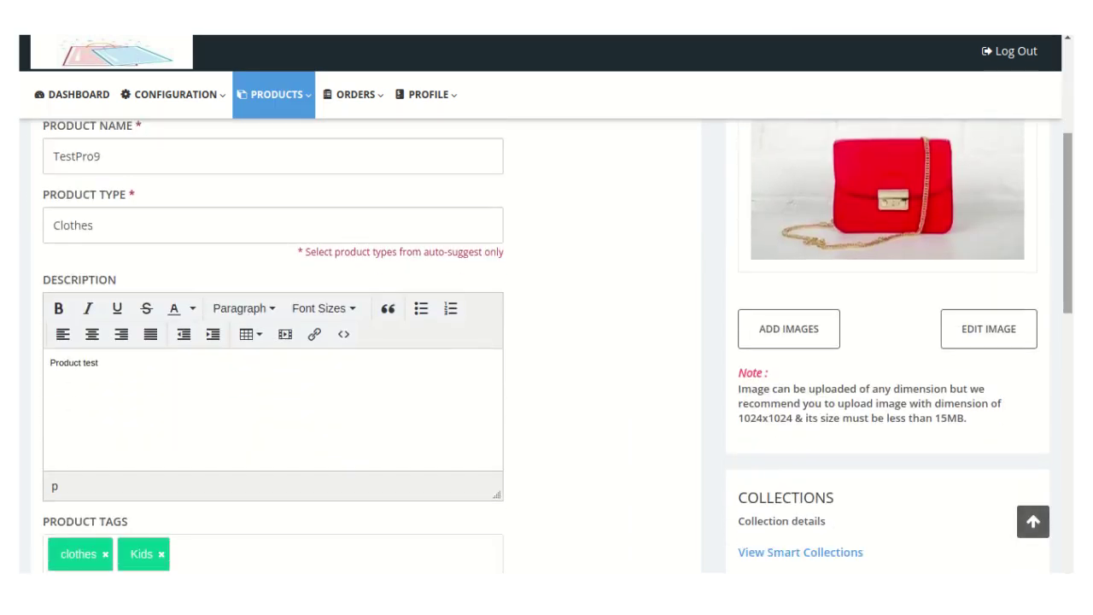
click(764, 334)
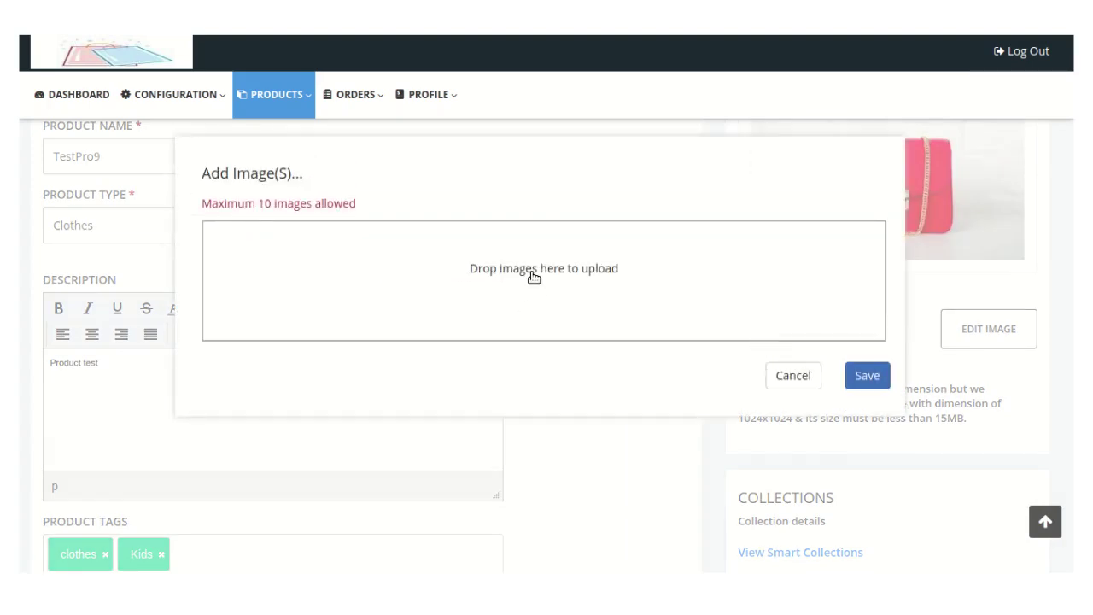
click(533, 275)
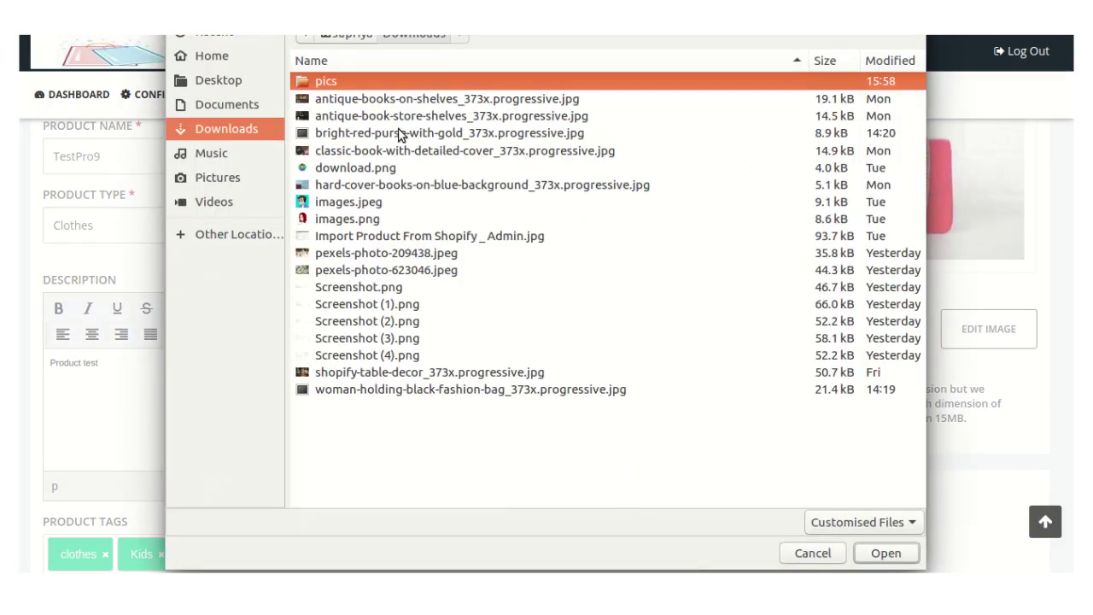
double_click(392, 393)
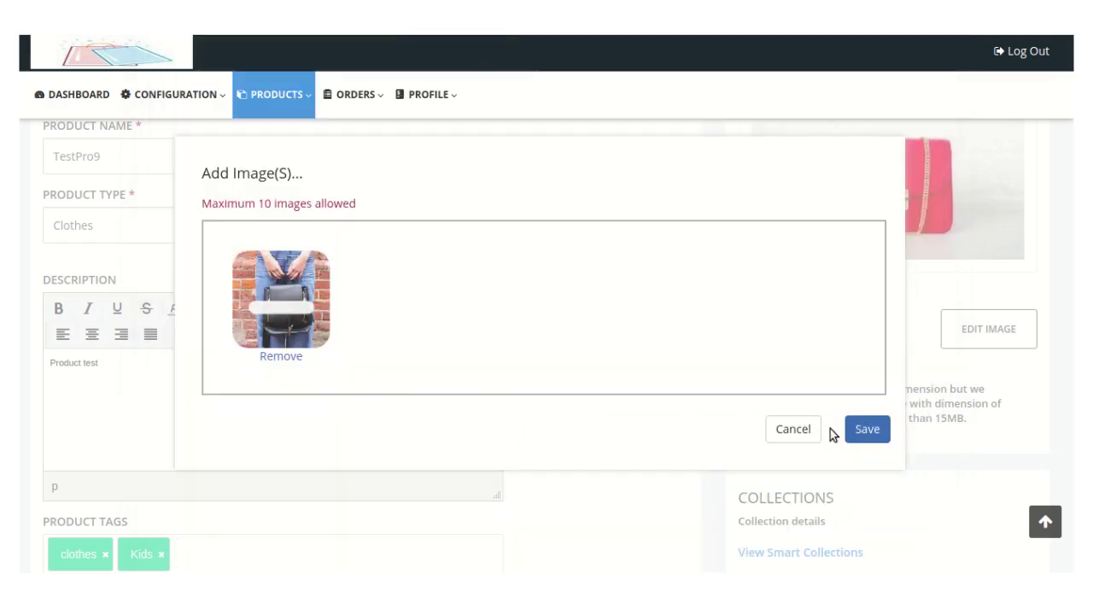
click(849, 429)
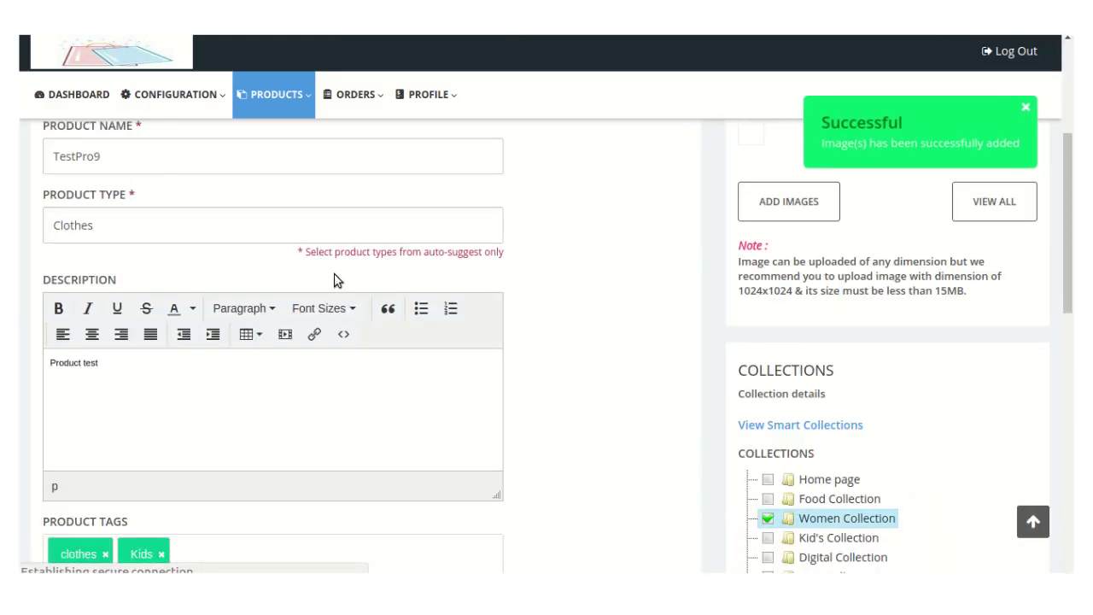
scroll(959, 254, down, 1)
scroll(959, 254, up, 1)
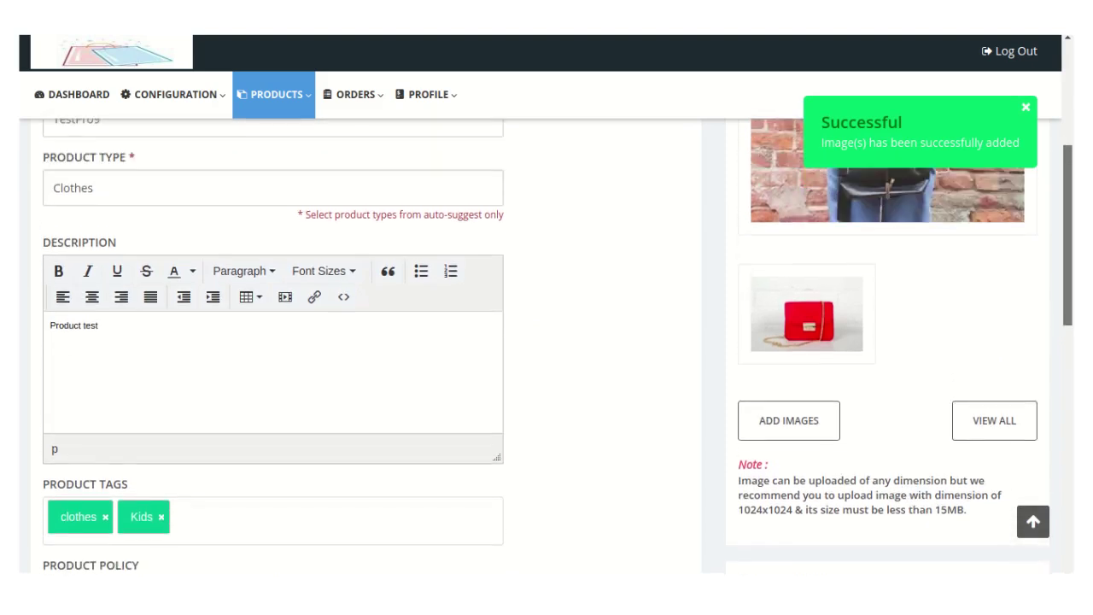
click(1006, 457)
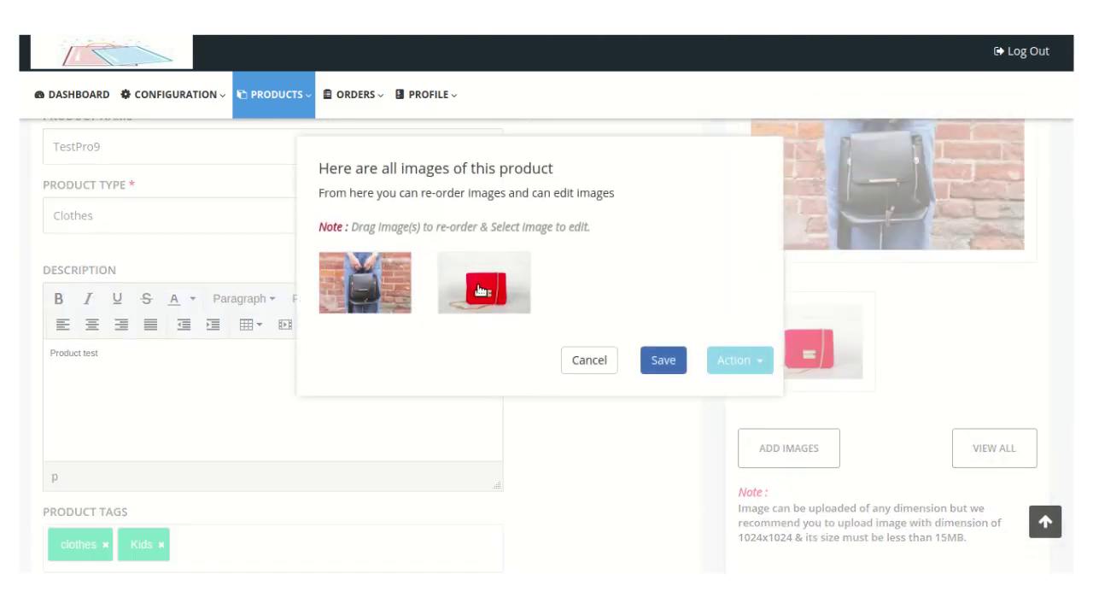
drag(480, 290, 350, 291)
click(390, 285)
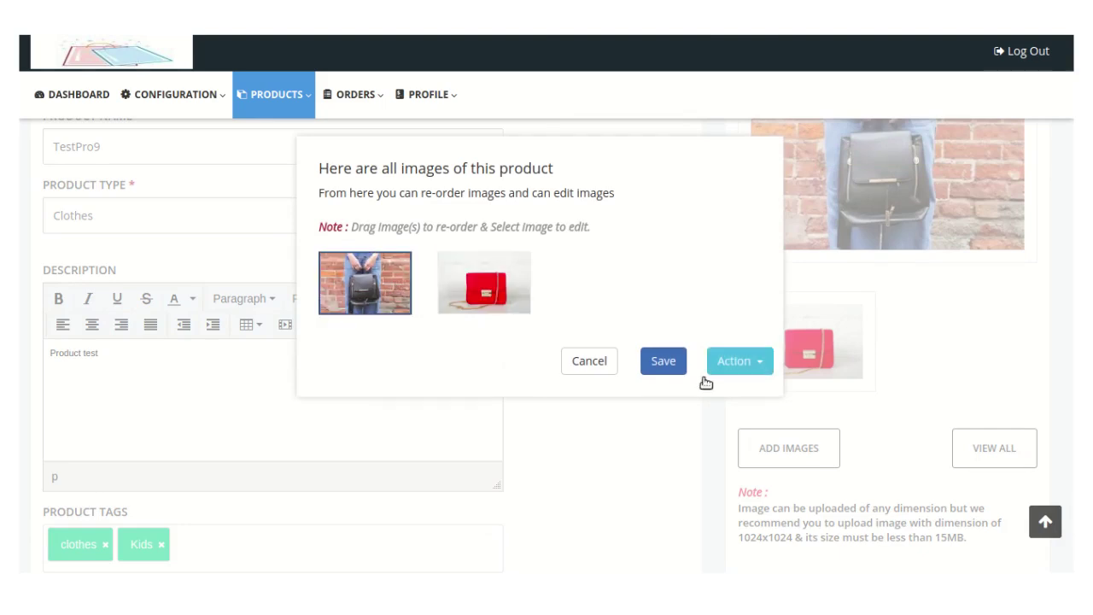
click(738, 369)
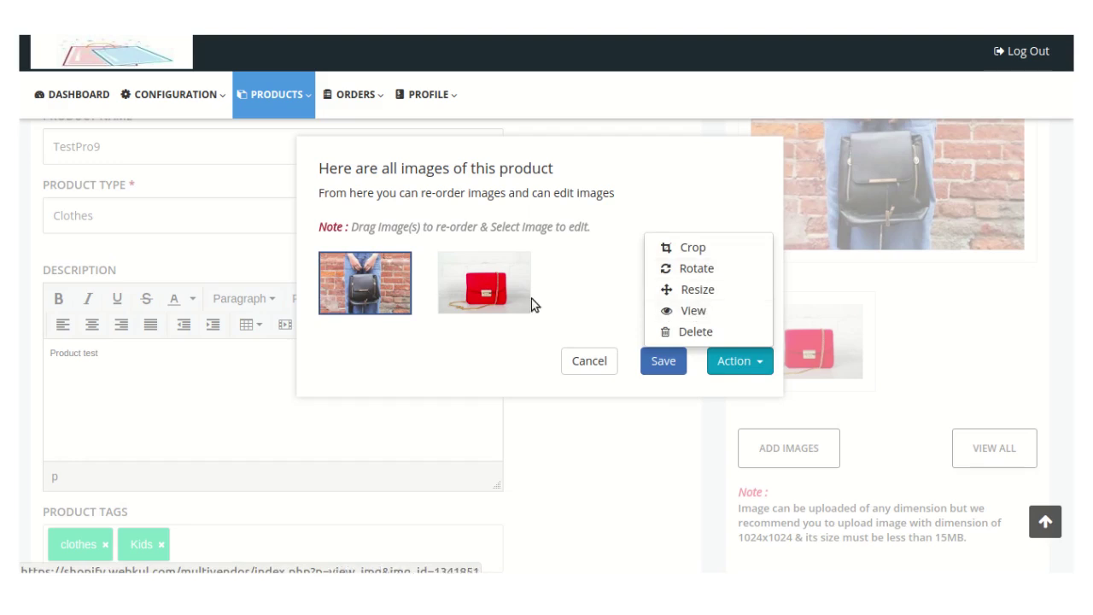
click(504, 290)
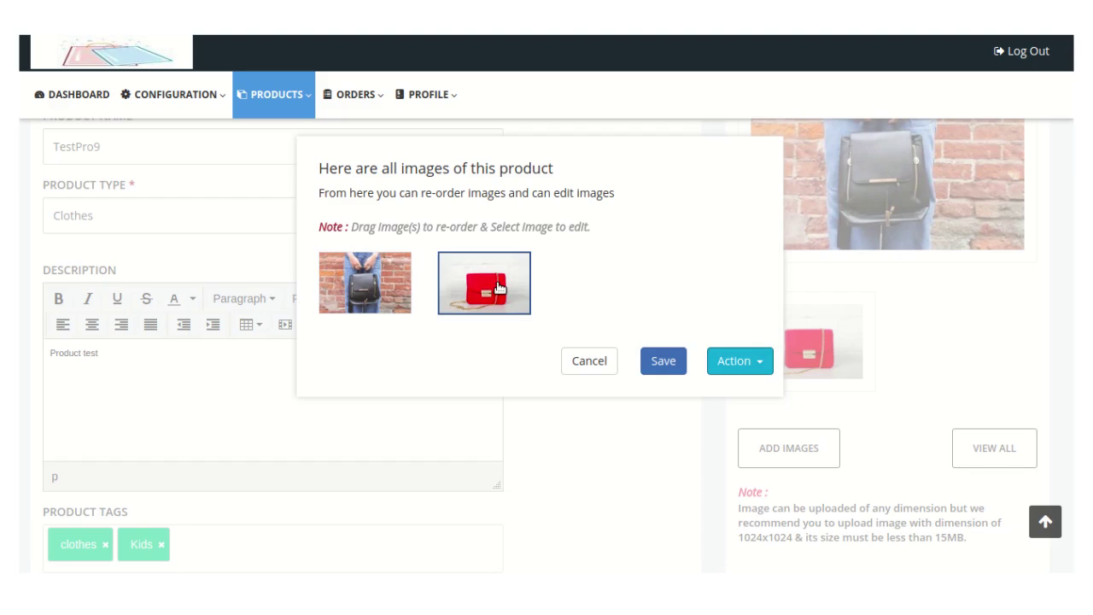
click(590, 365)
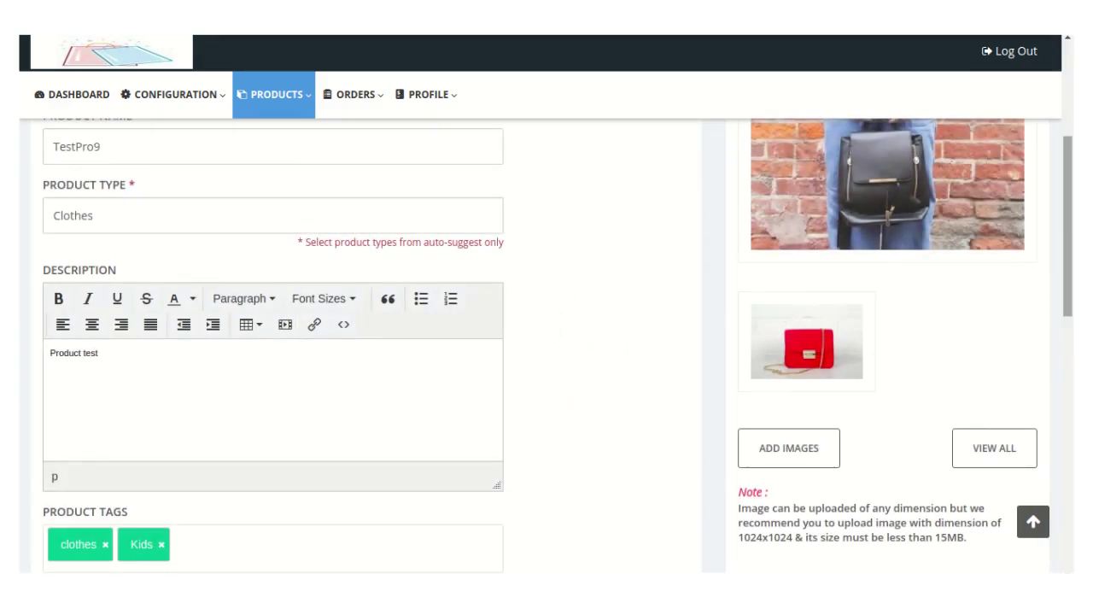
scroll(547, 342, down, 10)
scroll(546, 341, up, 11)
scroll(162, 176, up, 3)
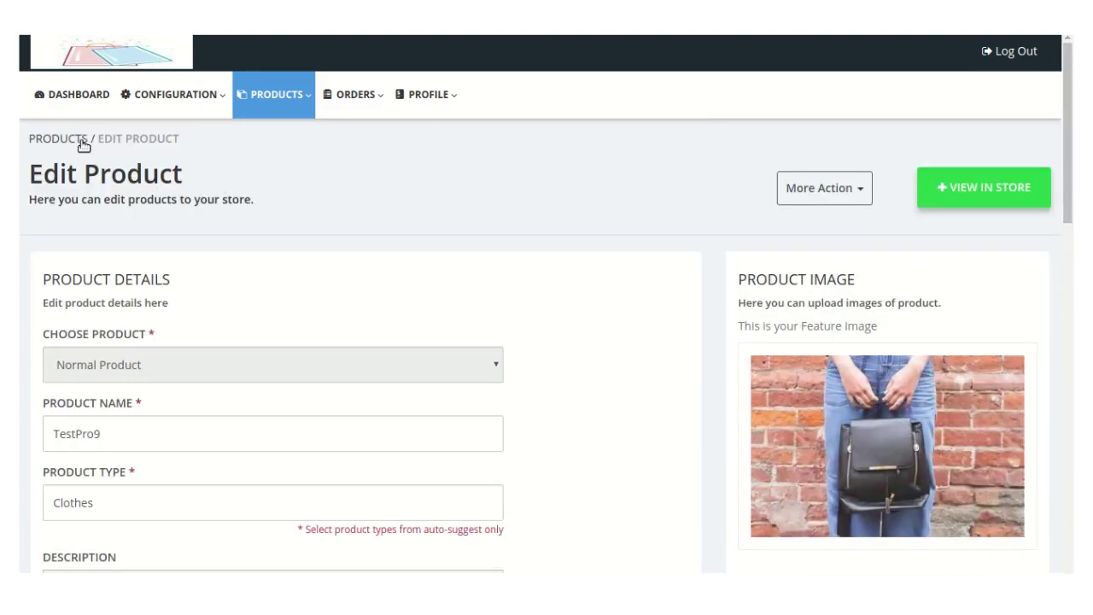
- Browse the Smart Collections (All Vendor Products, Home Decor, Men Collection, Women Fashion), then bring up the Orders menu
click(83, 143)
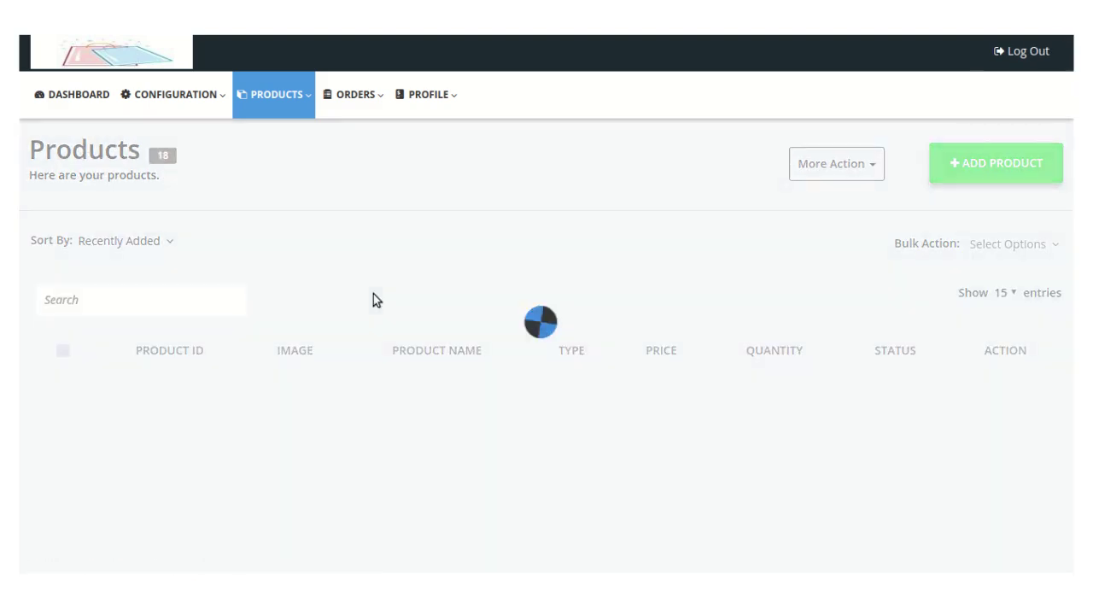
click(282, 104)
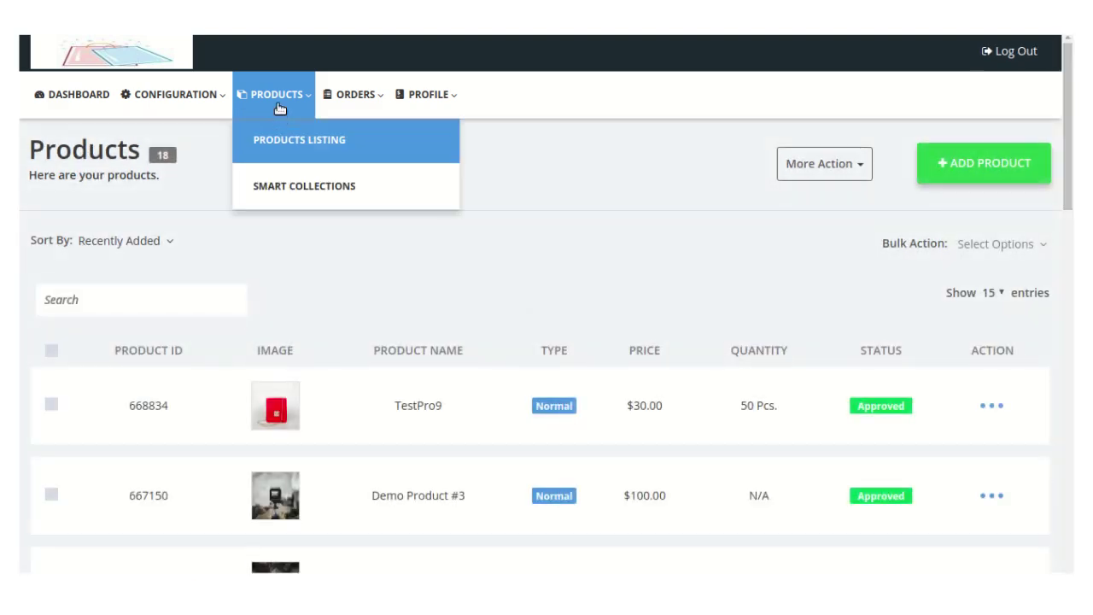
click(303, 187)
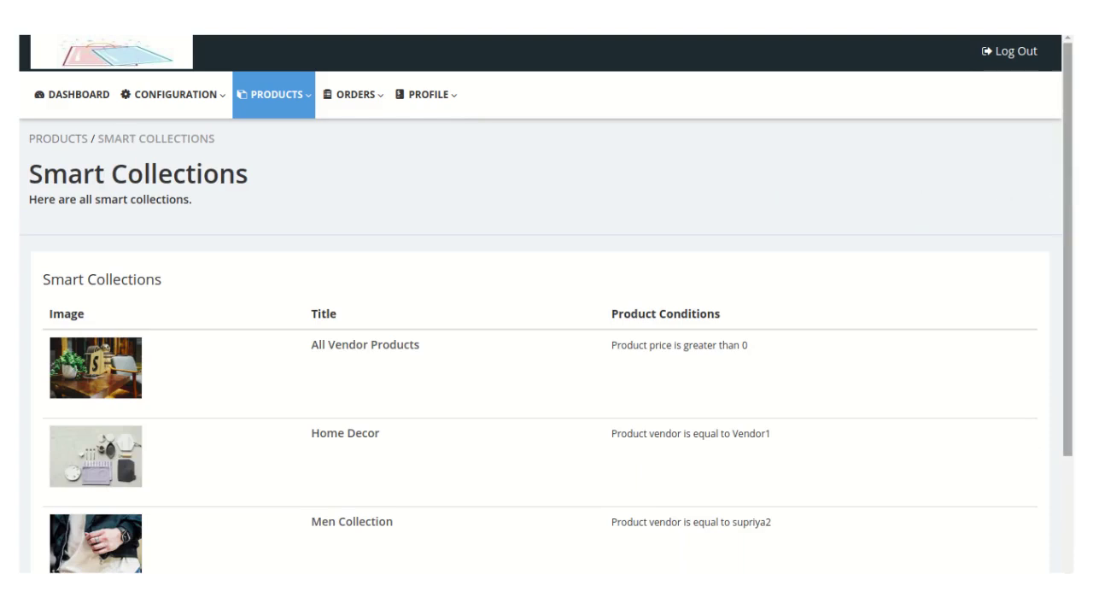
scroll(546, 341, down, 2)
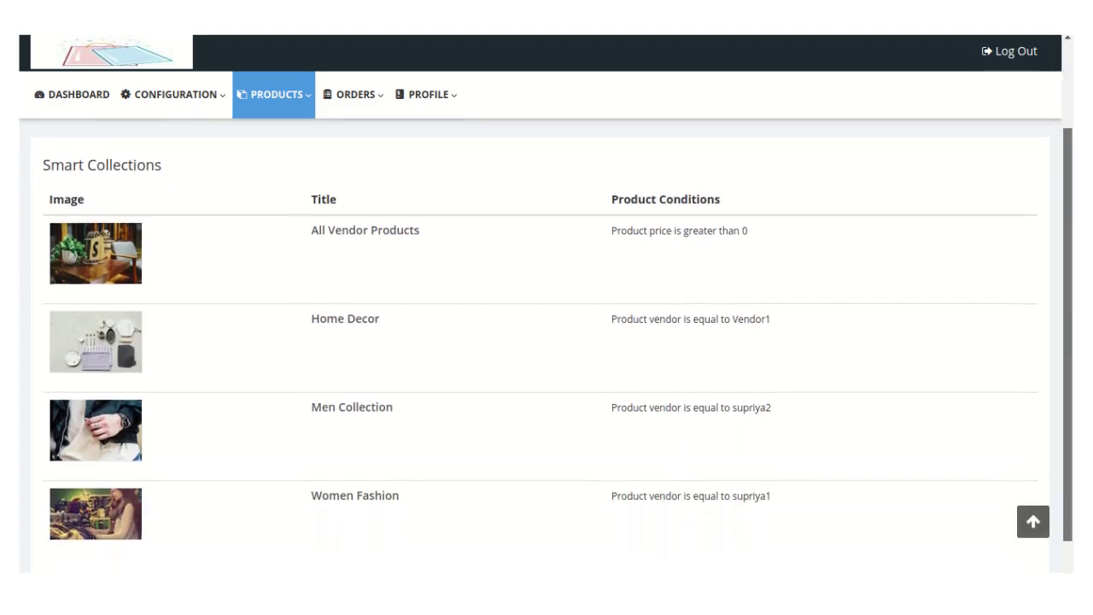
scroll(546, 342, up, 1)
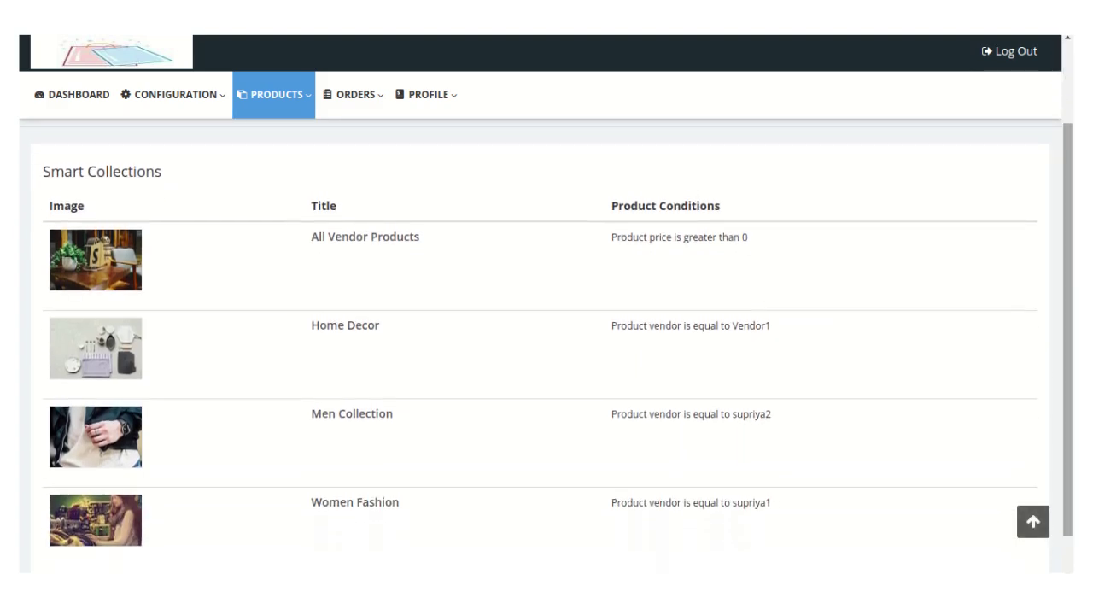
scroll(546, 342, up, 2)
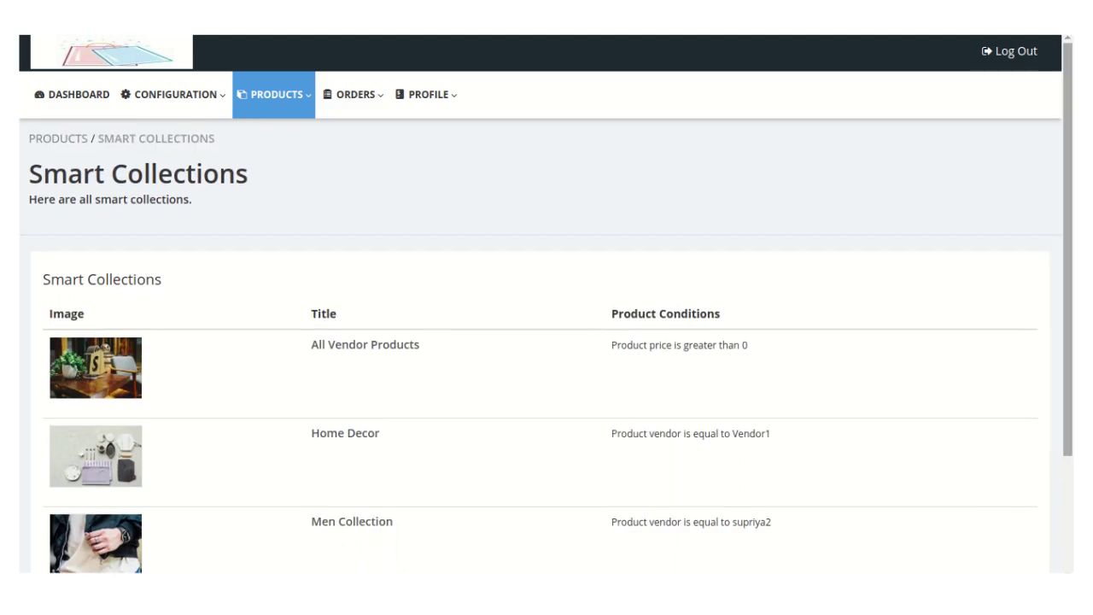
scroll(547, 342, down, 3)
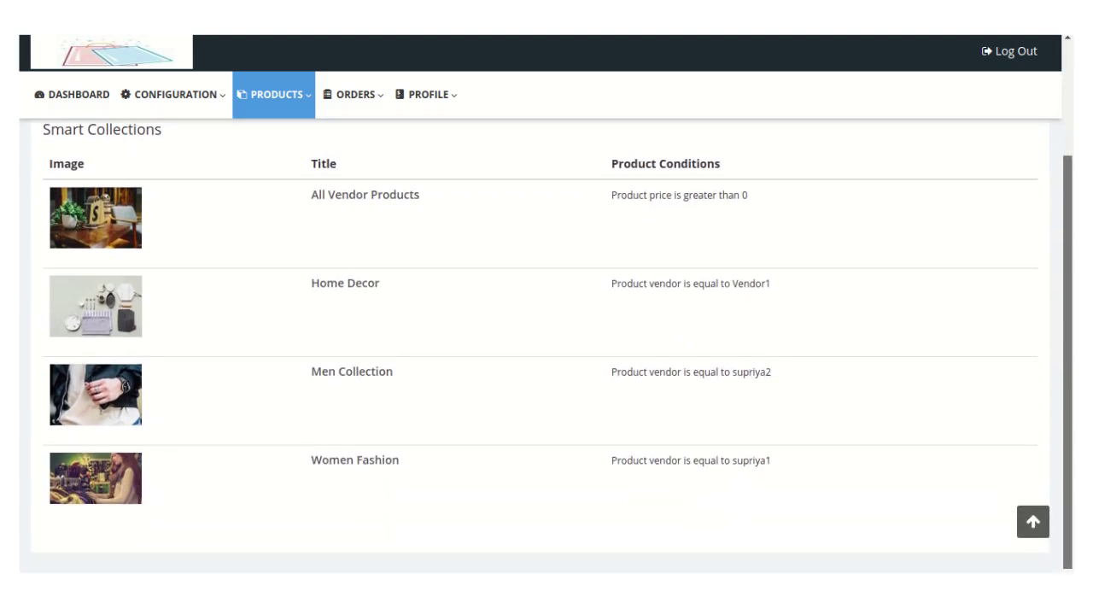
scroll(546, 342, up, 3)
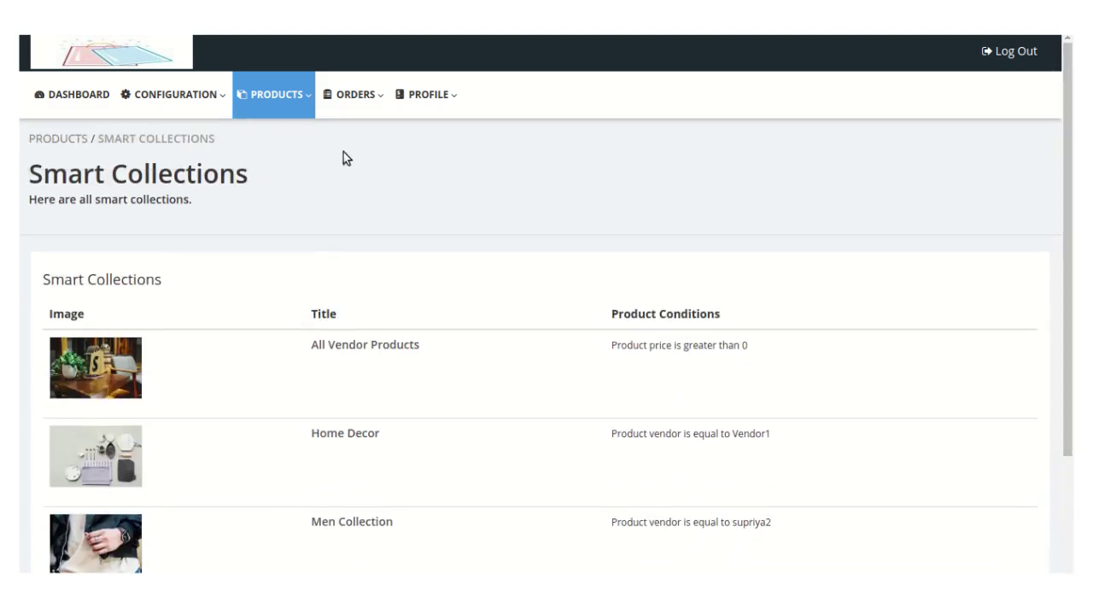
click(359, 108)
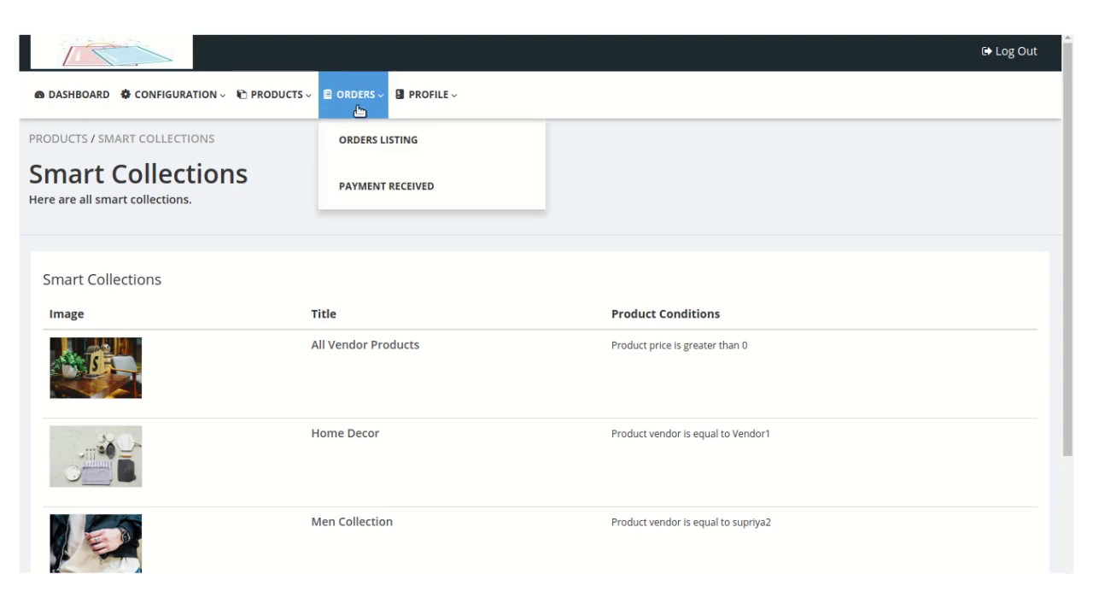
- Open the Orders Listing and view the details of order #1040
click(366, 141)
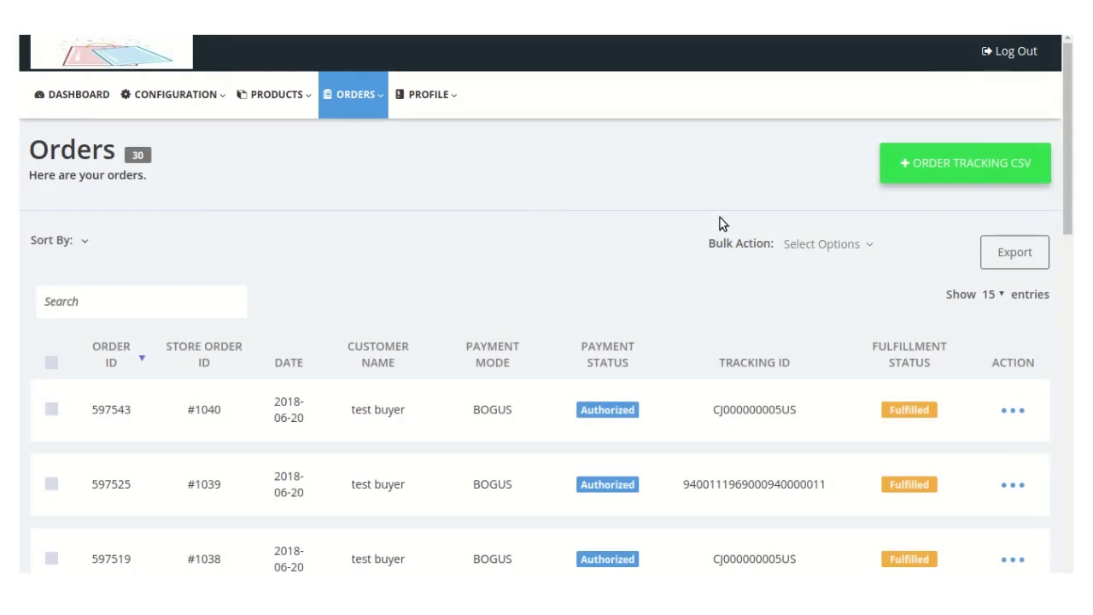
scroll(547, 342, down, 5)
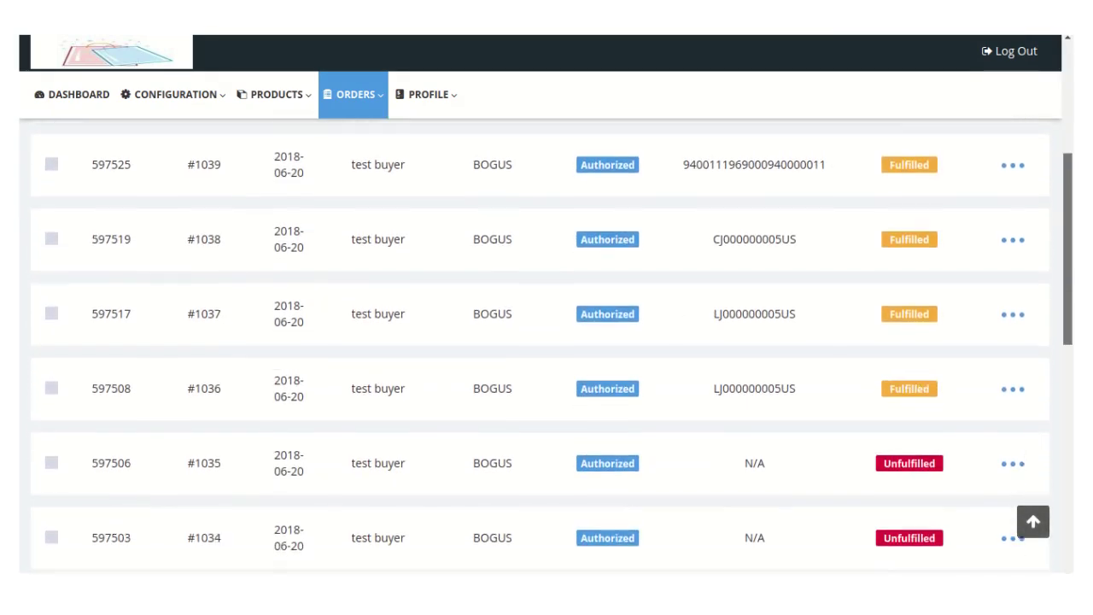
scroll(547, 342, up, 5)
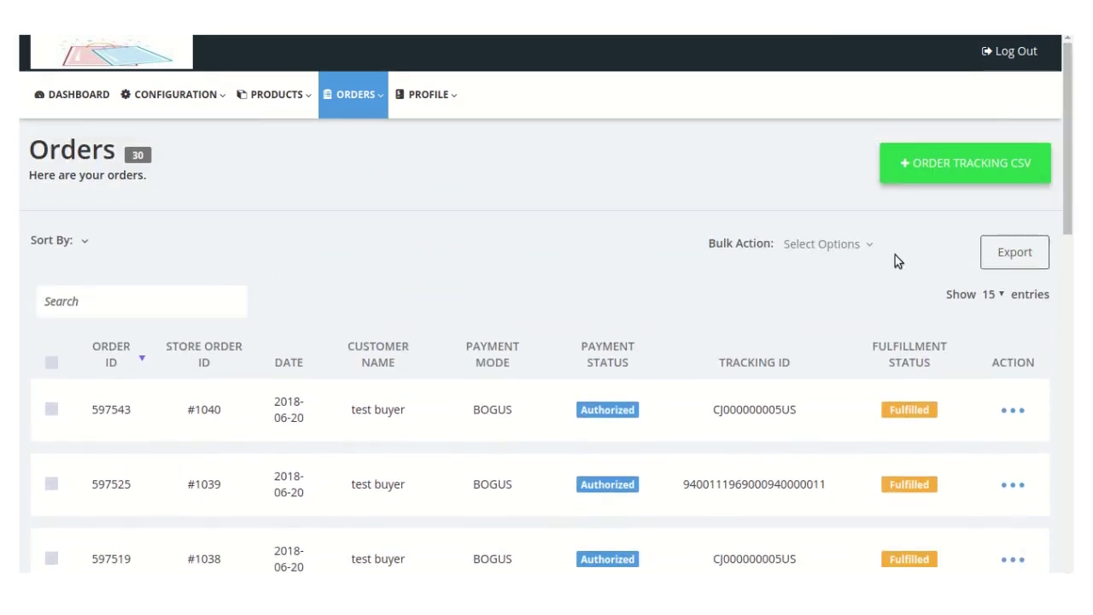
click(1007, 415)
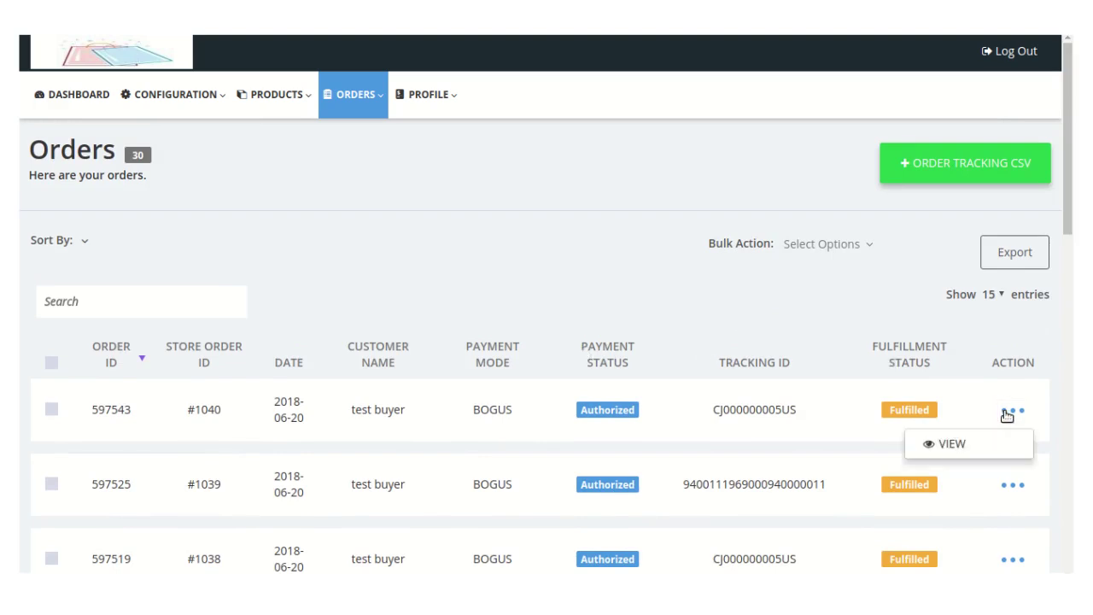
click(952, 444)
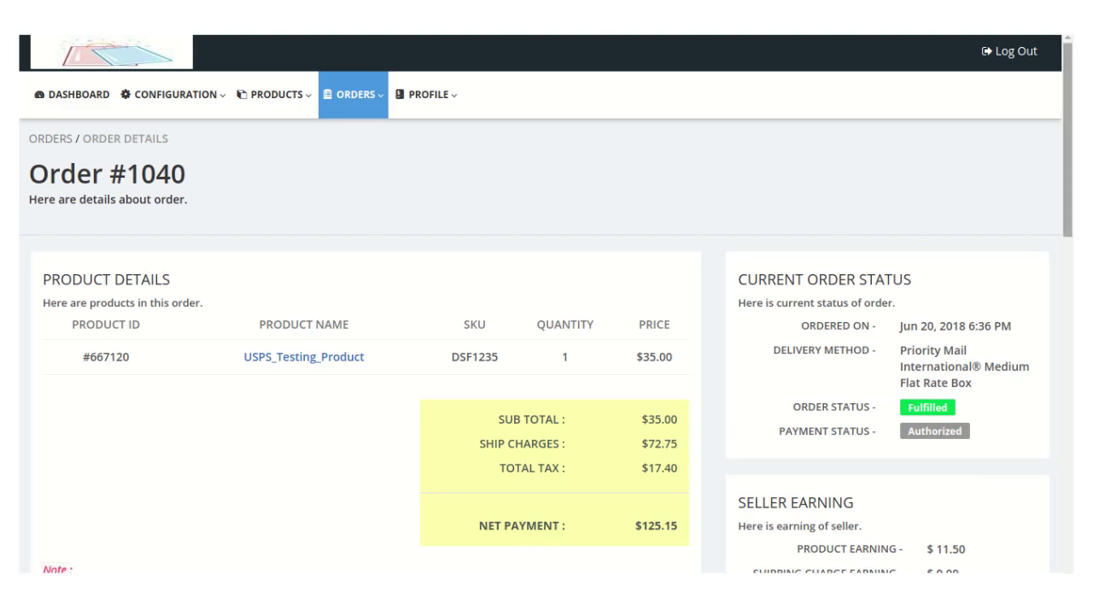
- Review order #1040's details, then go back to the orders list
scroll(546, 342, down, 5)
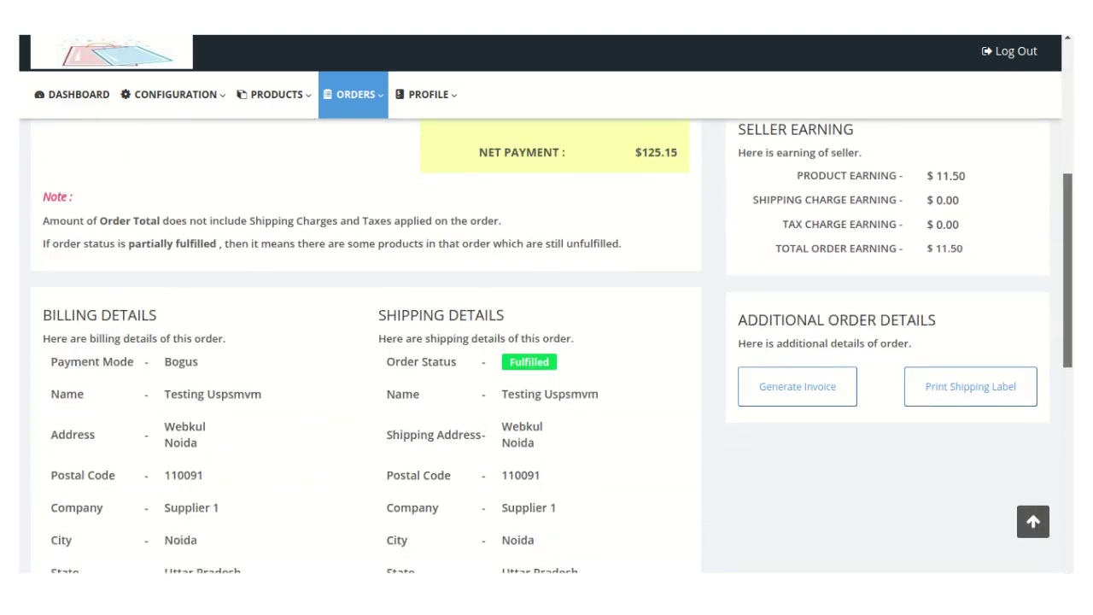
scroll(547, 341, down, 1)
scroll(552, 349, up, 1)
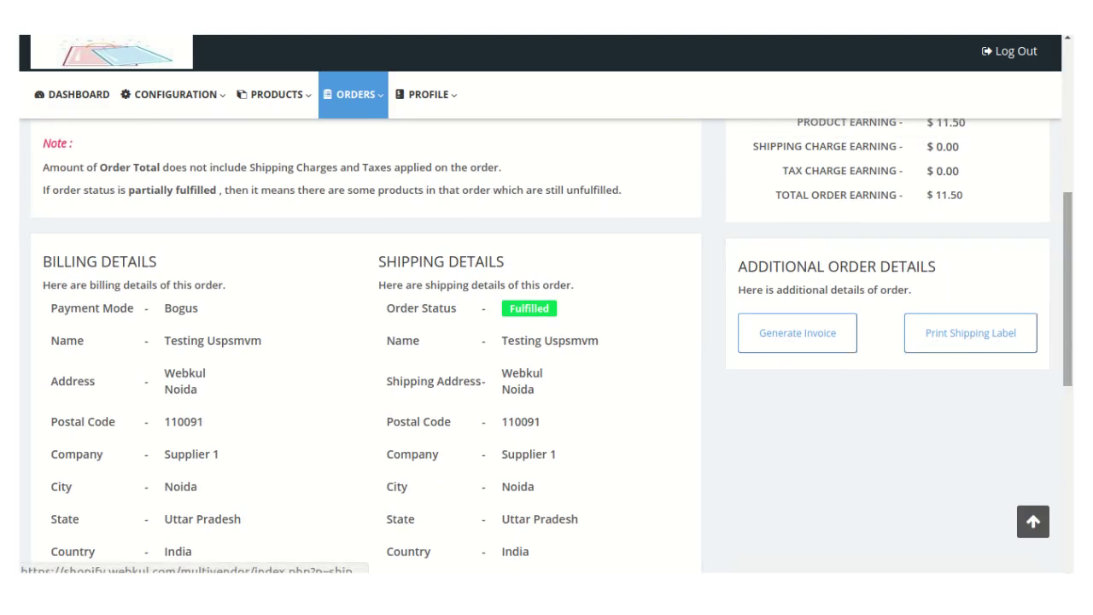
drag(1068, 290, 1068, 474)
key(alt+Left)
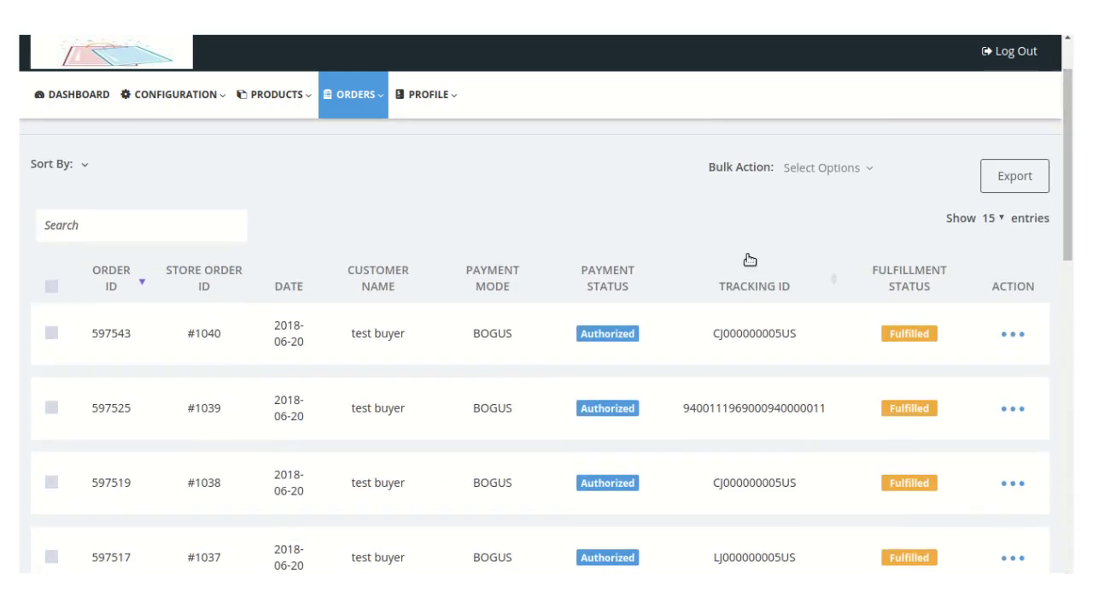
- Select all 30 orders and show the Bulk Action options
scroll(1041, 227, up, 2)
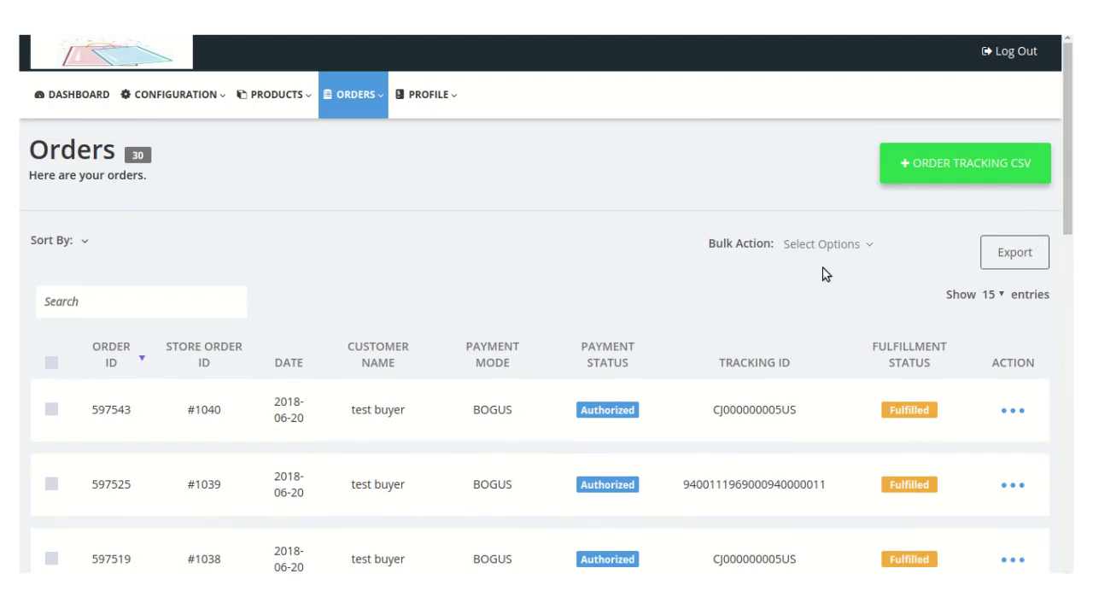
click(52, 366)
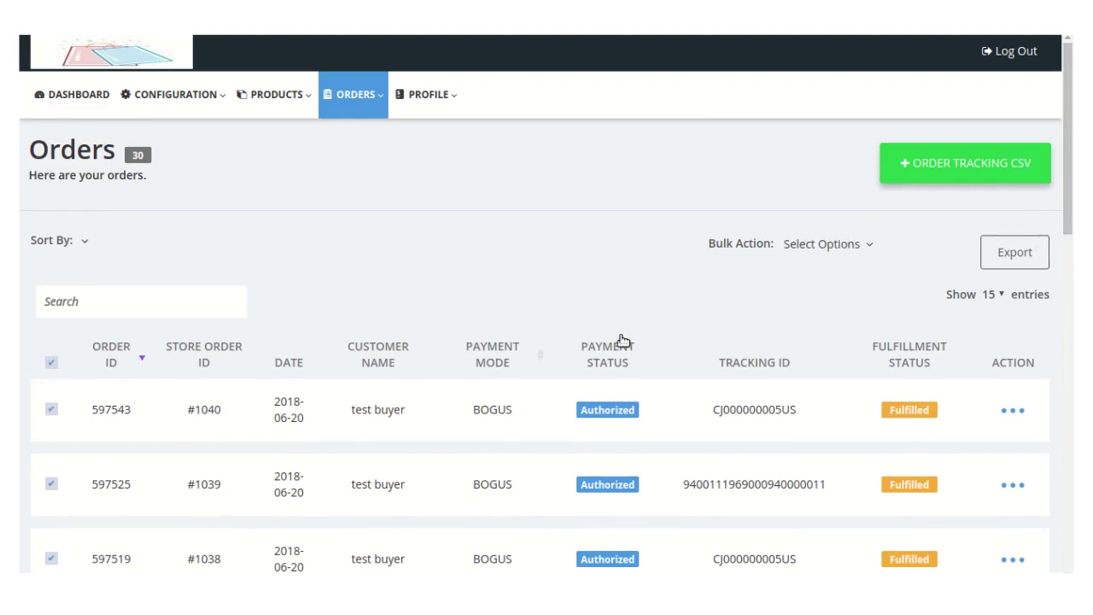
click(859, 248)
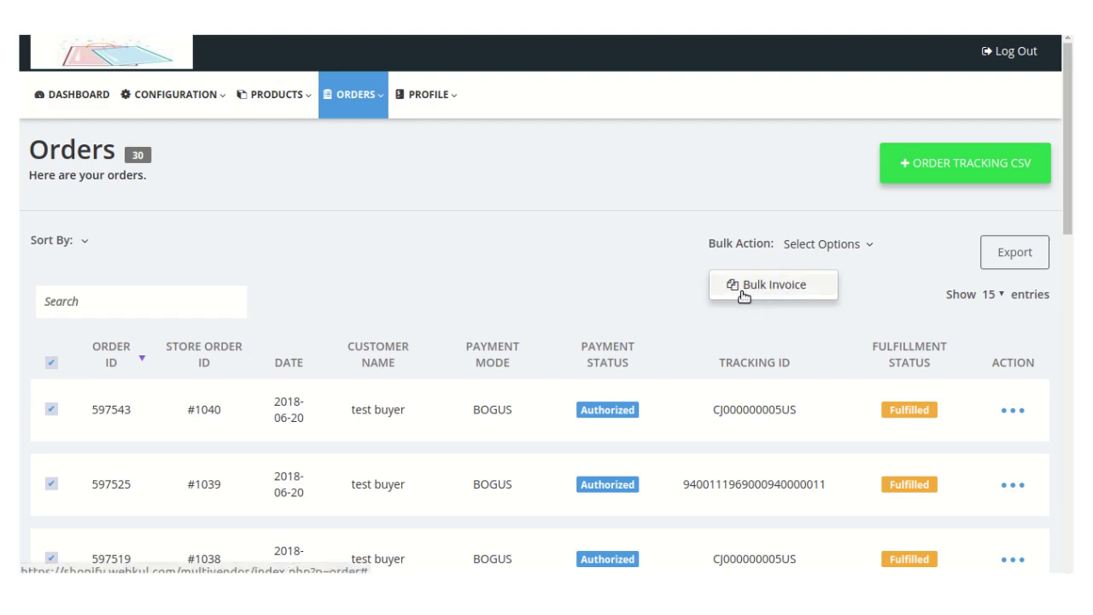
- Dismiss Bulk Action, deselect all orders, and open the Received Payments page
click(386, 270)
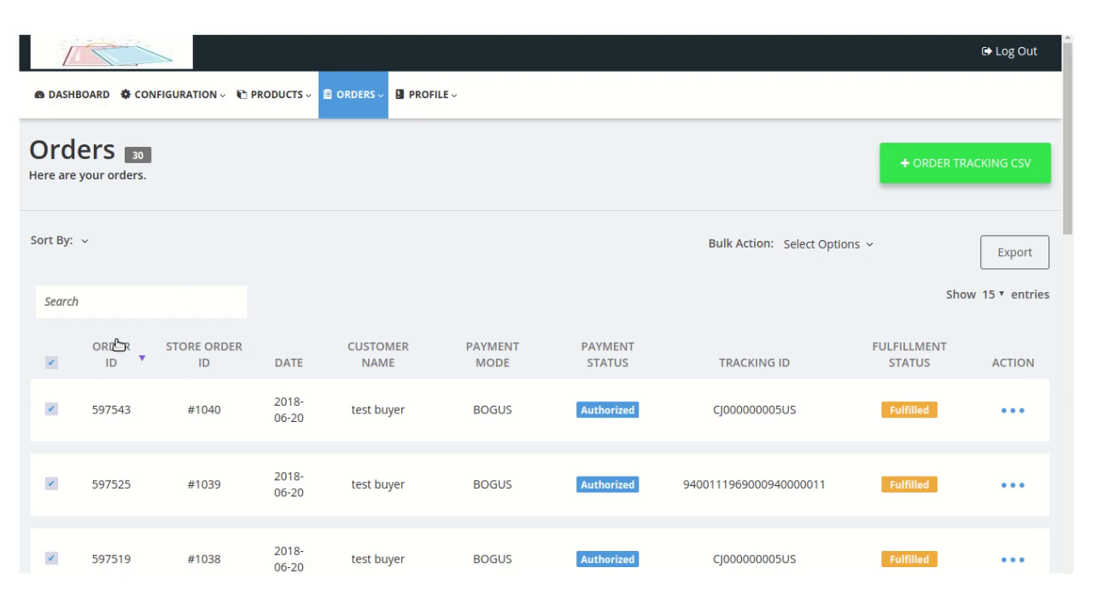
click(52, 365)
click(363, 101)
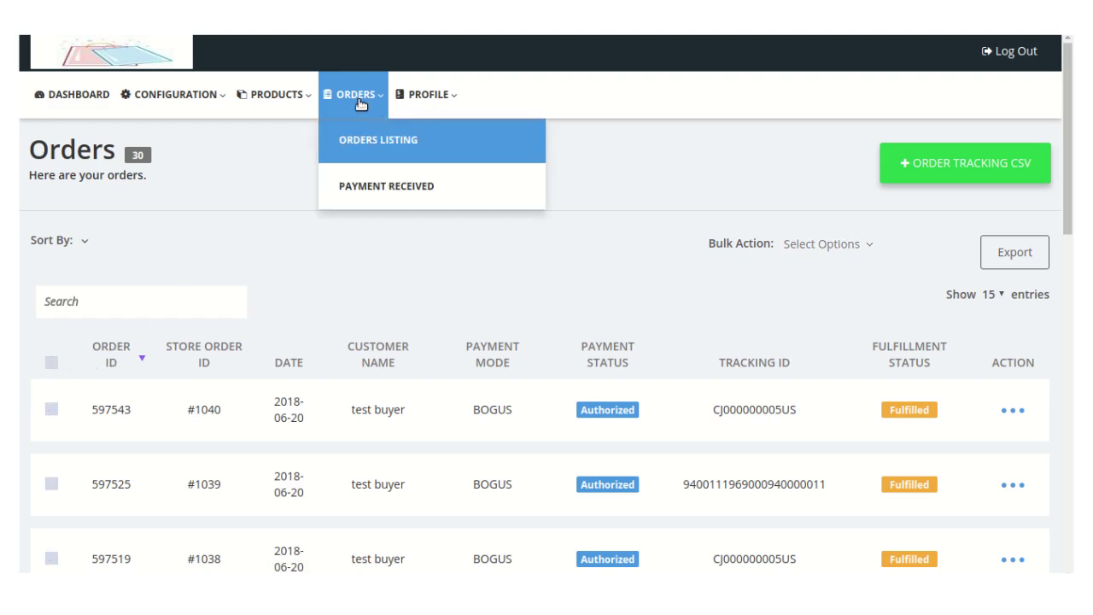
click(359, 185)
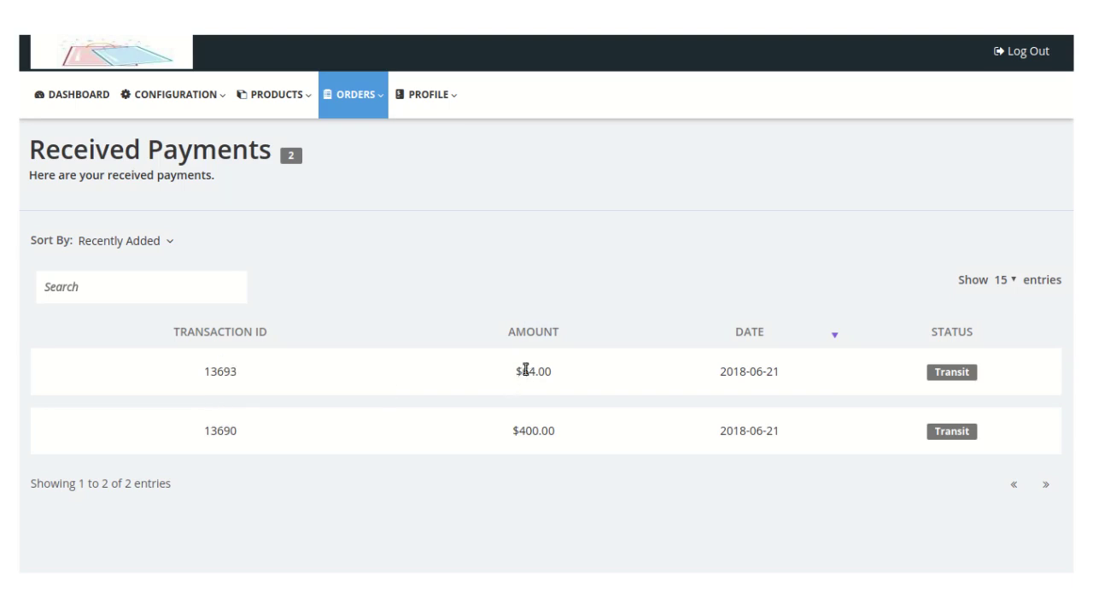
- Highlight both Transit payments' amounts ($64.00, $400.00) and 2018-06-21 dates, then bring up the Profile menu
drag(527, 369, 563, 374)
drag(723, 370, 782, 373)
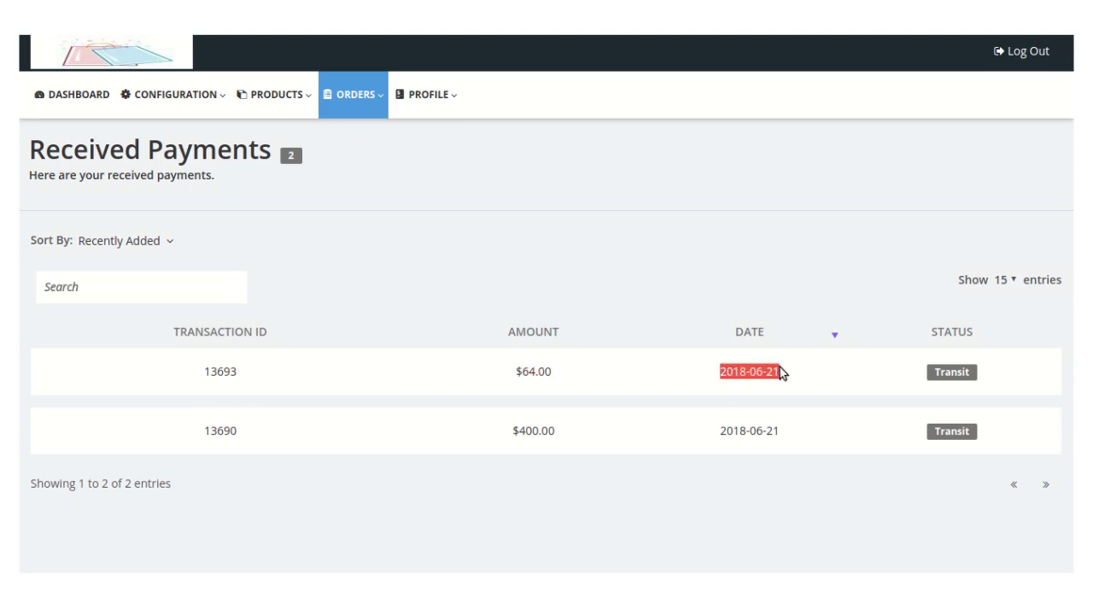
drag(519, 431, 556, 438)
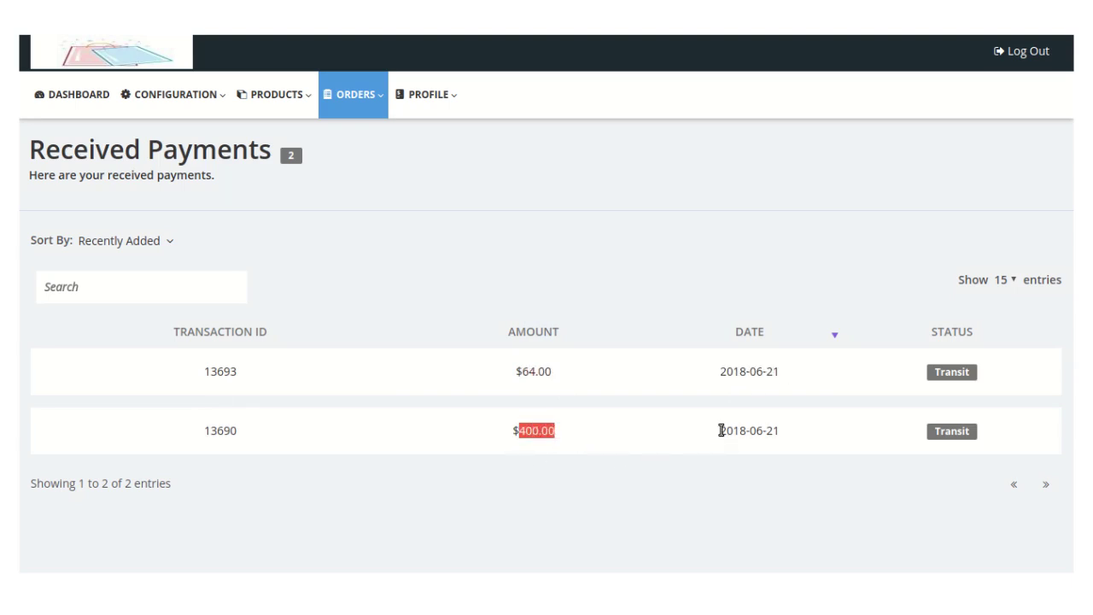
drag(721, 431, 769, 430)
click(560, 178)
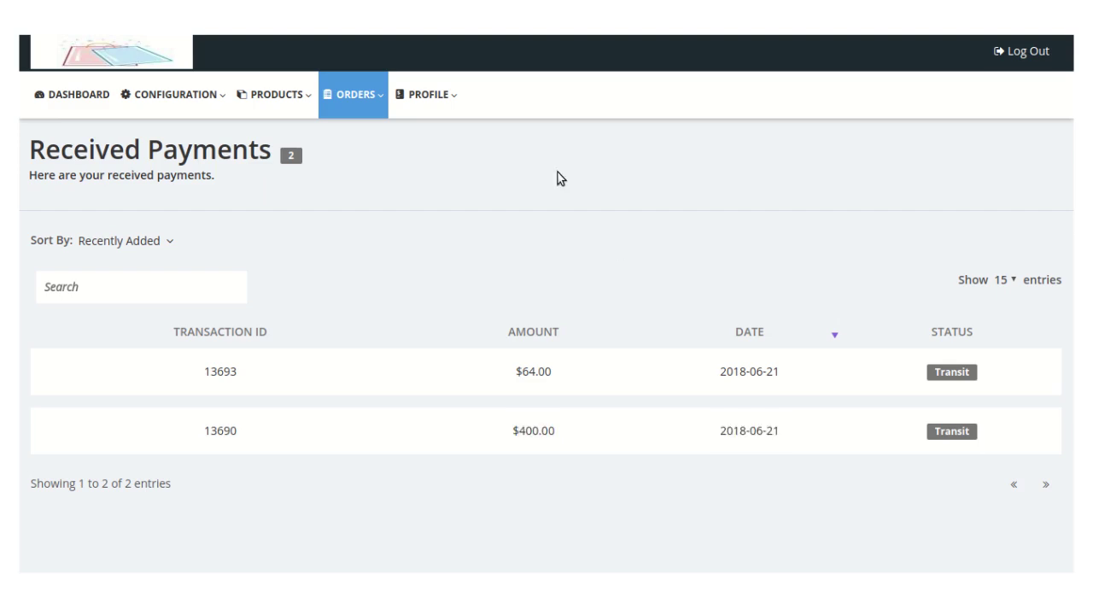
click(427, 96)
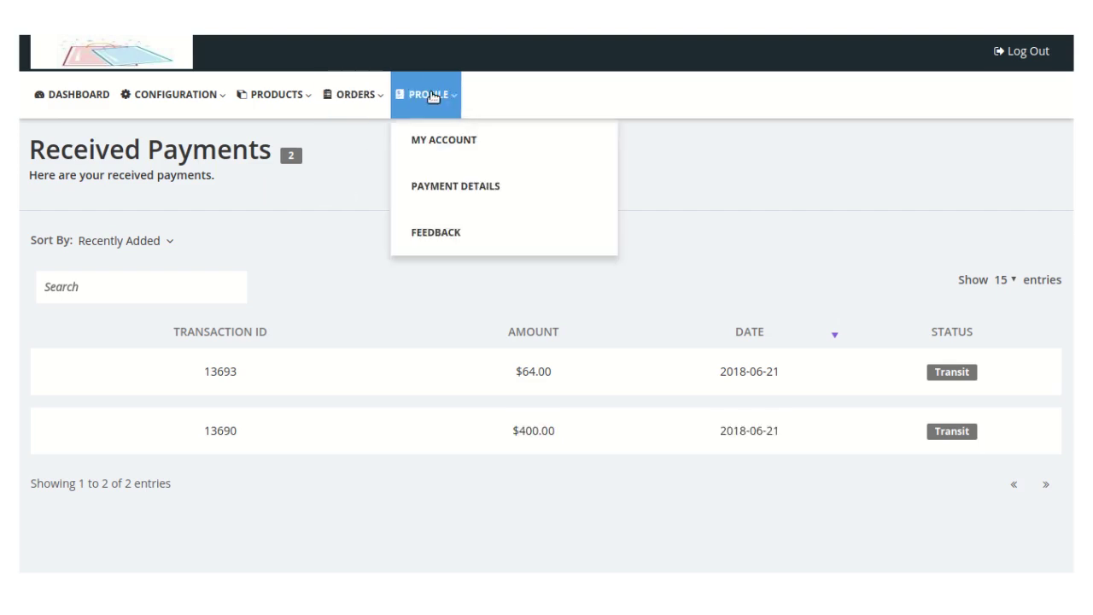
- Open Demo_shop's My Account page and scroll past the descriptions and Seller Policy to Store Banner Image
click(441, 148)
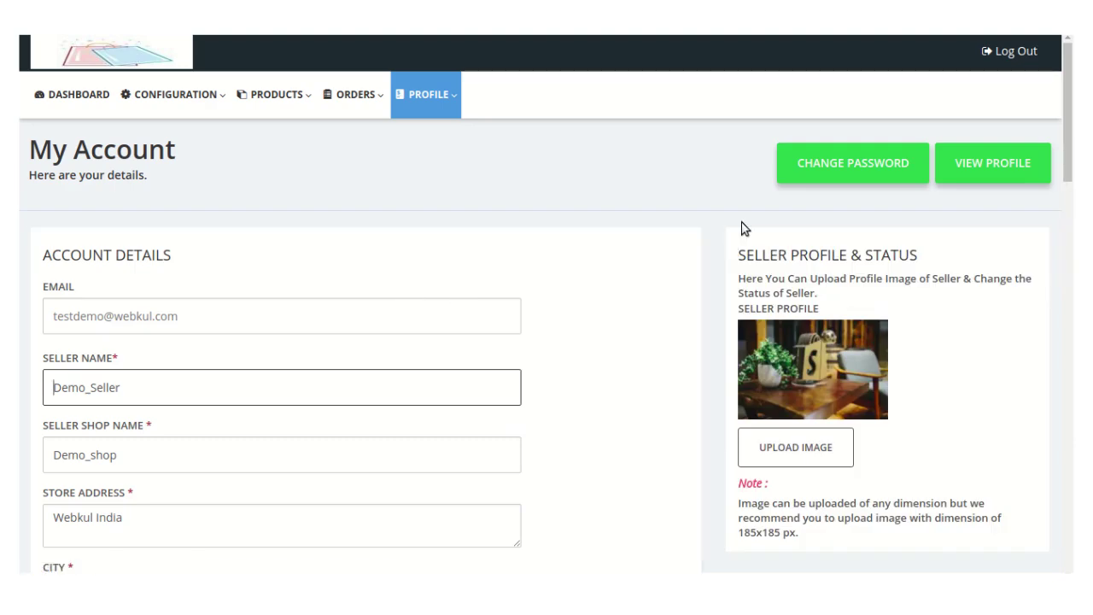
scroll(547, 341, down, 10)
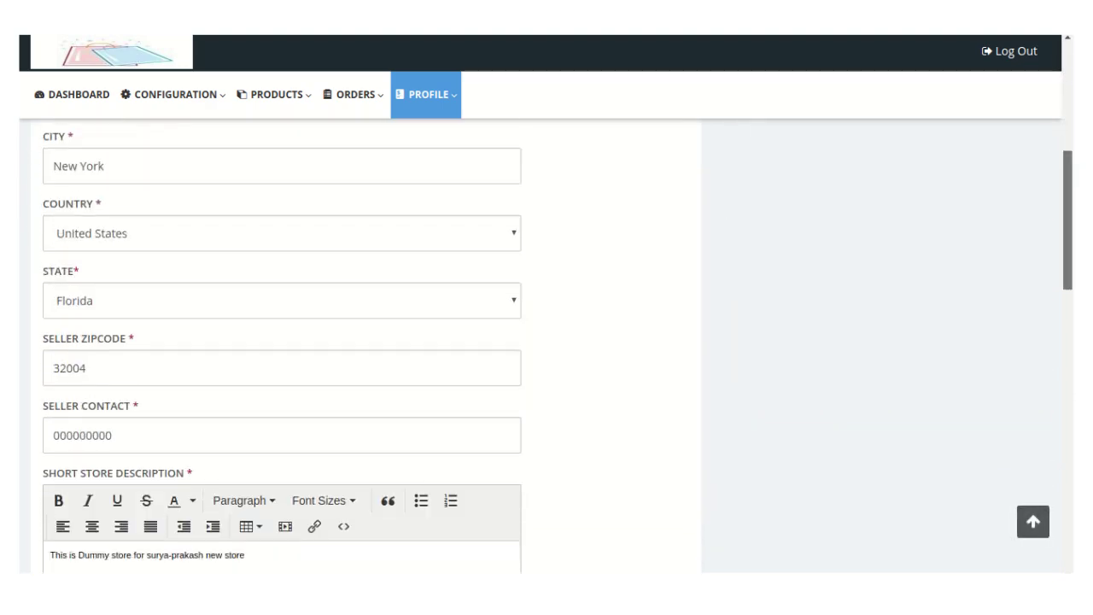
scroll(322, 329, up, 10)
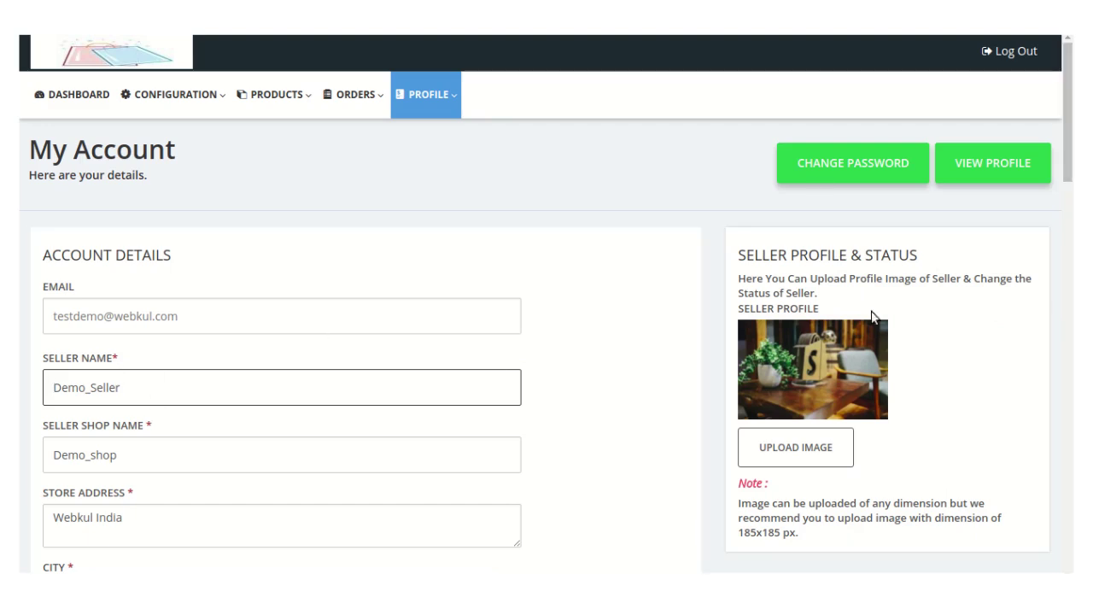
scroll(882, 316, down, 2)
scroll(547, 342, down, 1)
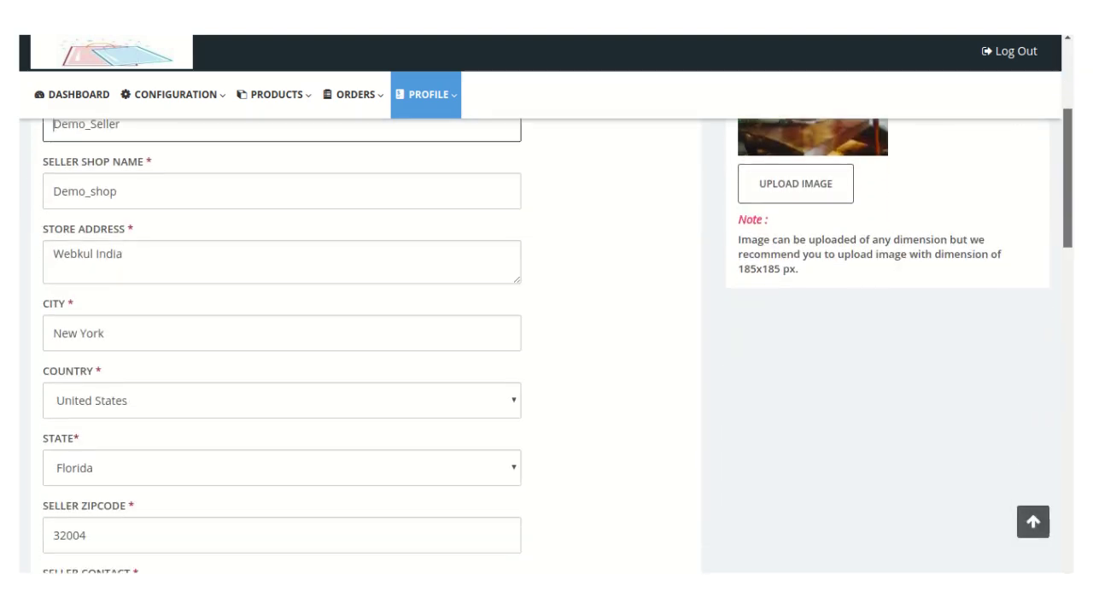
scroll(546, 342, down, 4)
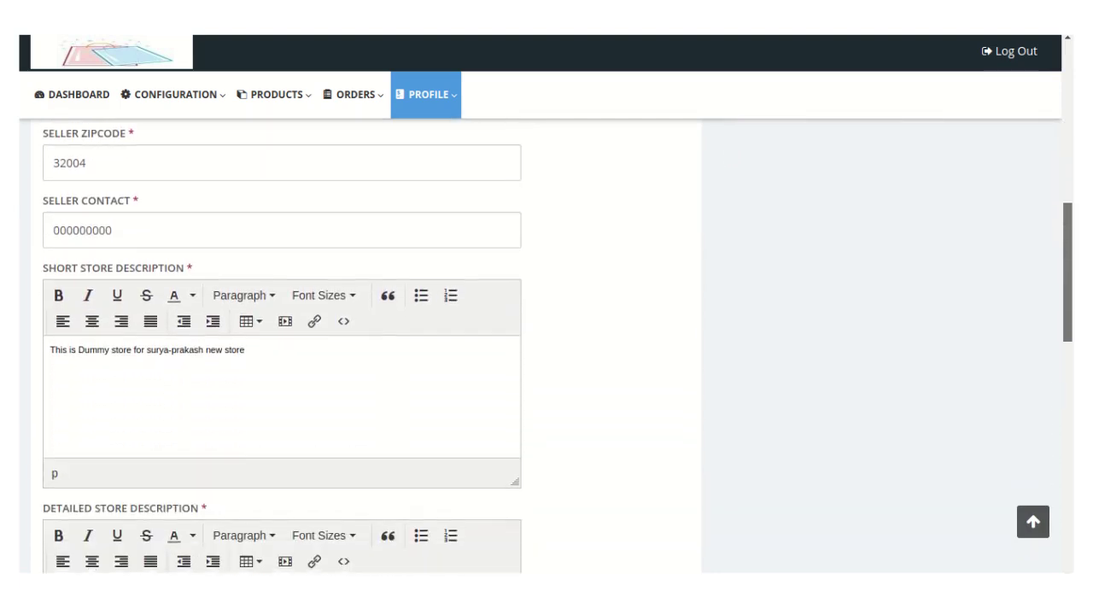
scroll(547, 341, down, 1)
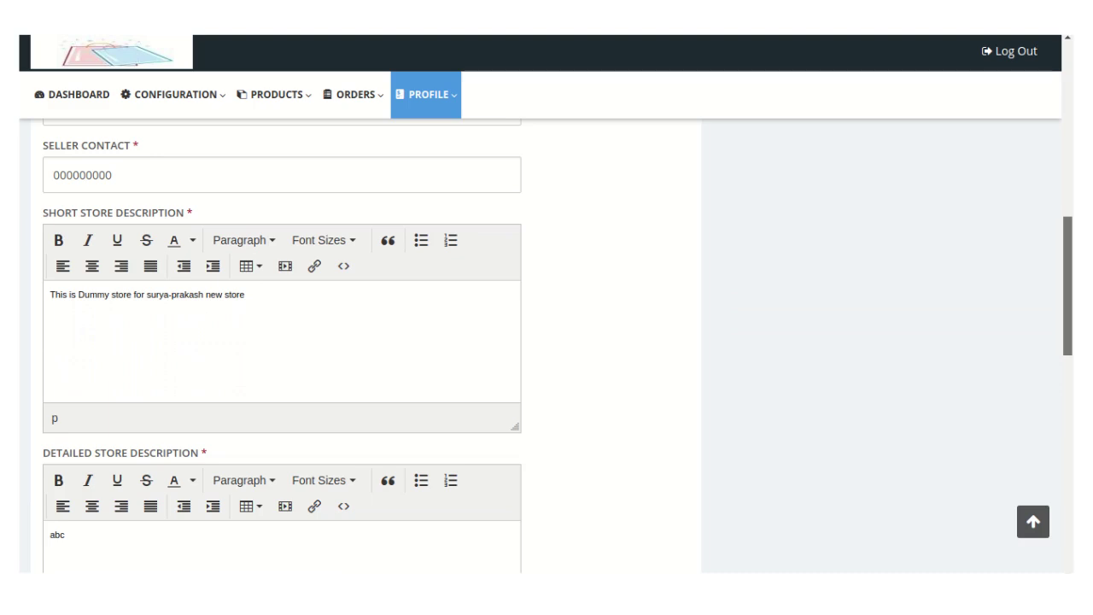
scroll(547, 341, down, 1)
scroll(546, 342, down, 1)
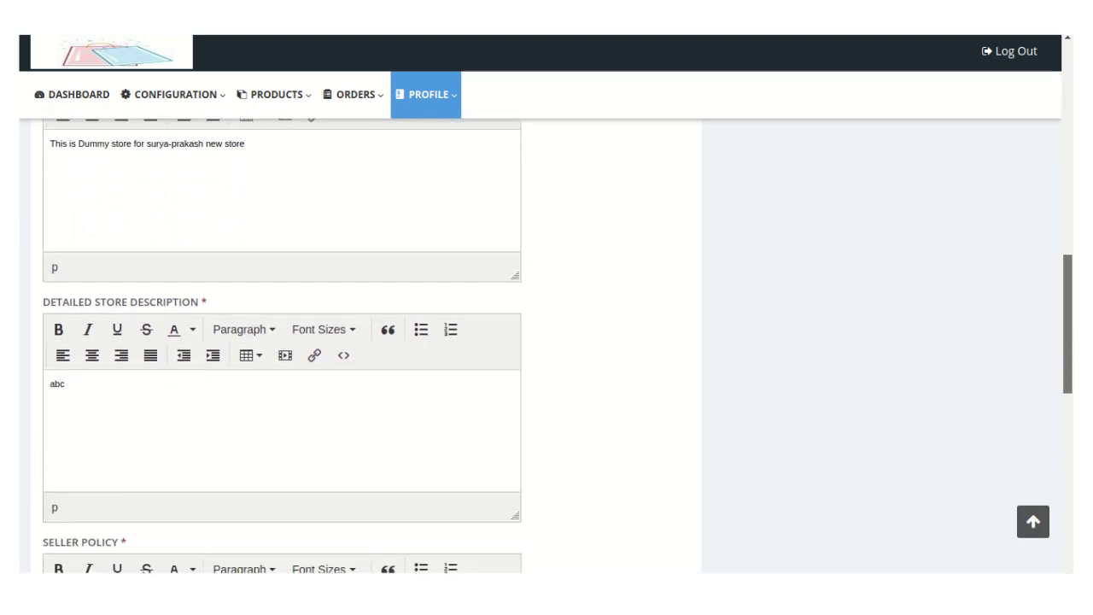
scroll(546, 342, down, 3)
scroll(547, 342, down, 3)
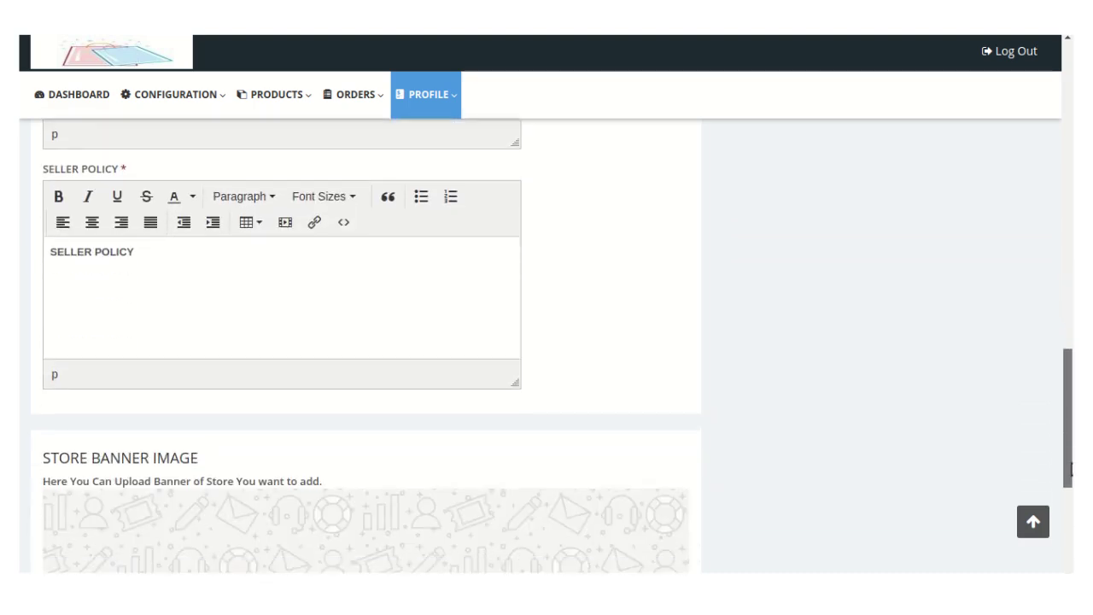
scroll(1069, 506, down, 2)
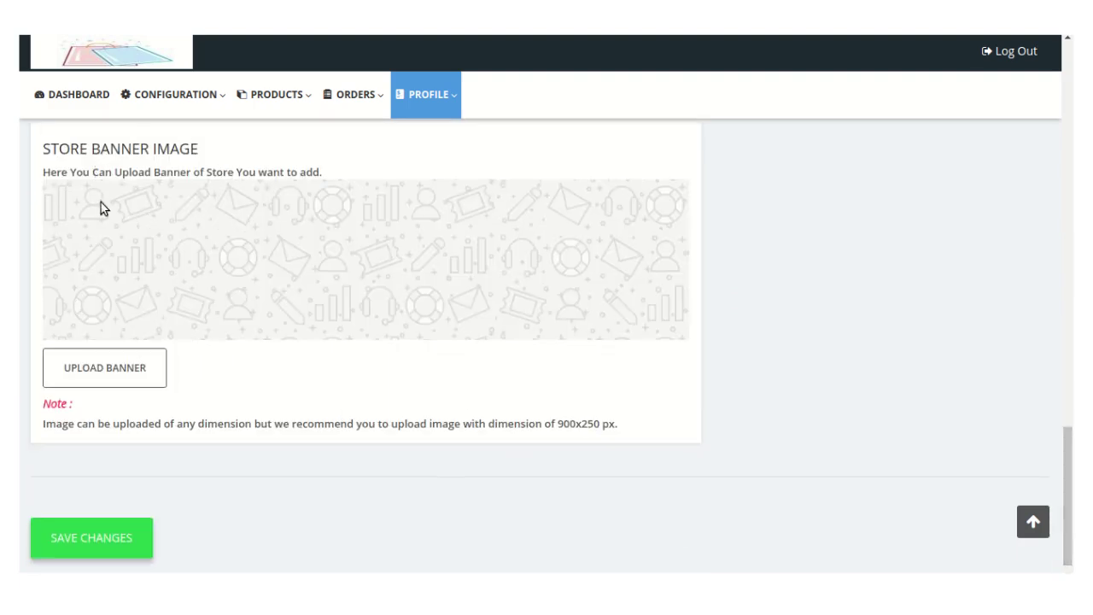
- Skip the store banner upload and save the profile, getting 'Information is set successfully'
click(114, 376)
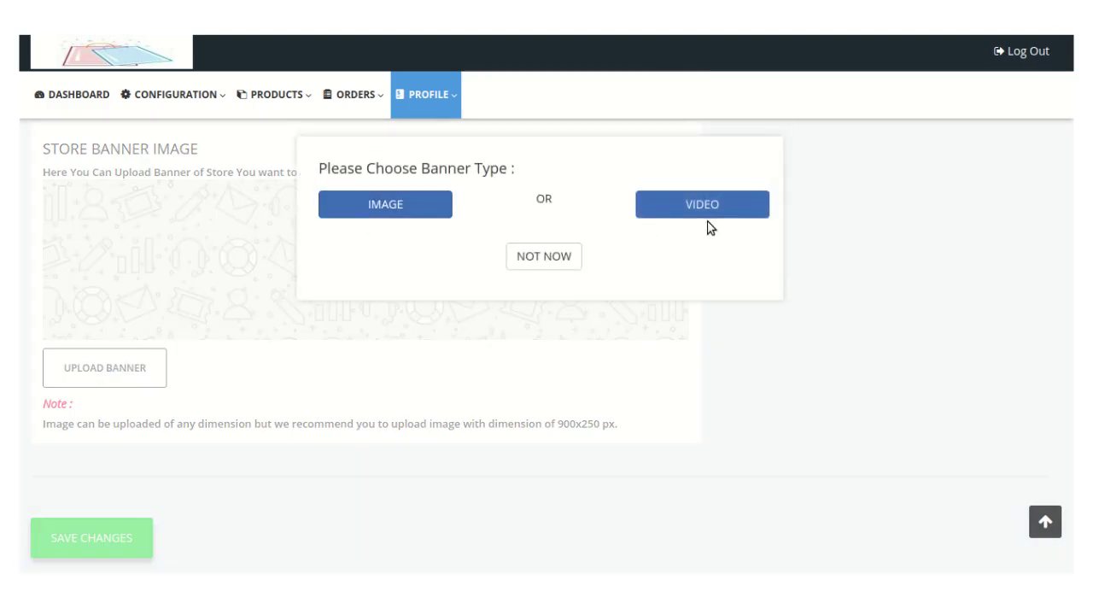
click(543, 256)
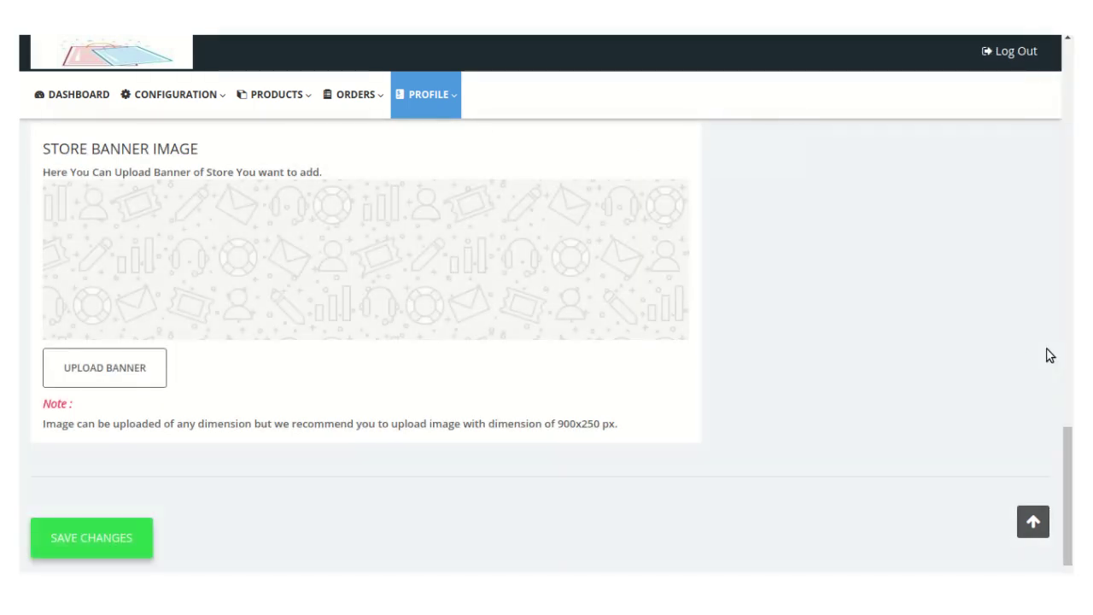
drag(1066, 496, 1066, 257)
scroll(937, 273, up, 5)
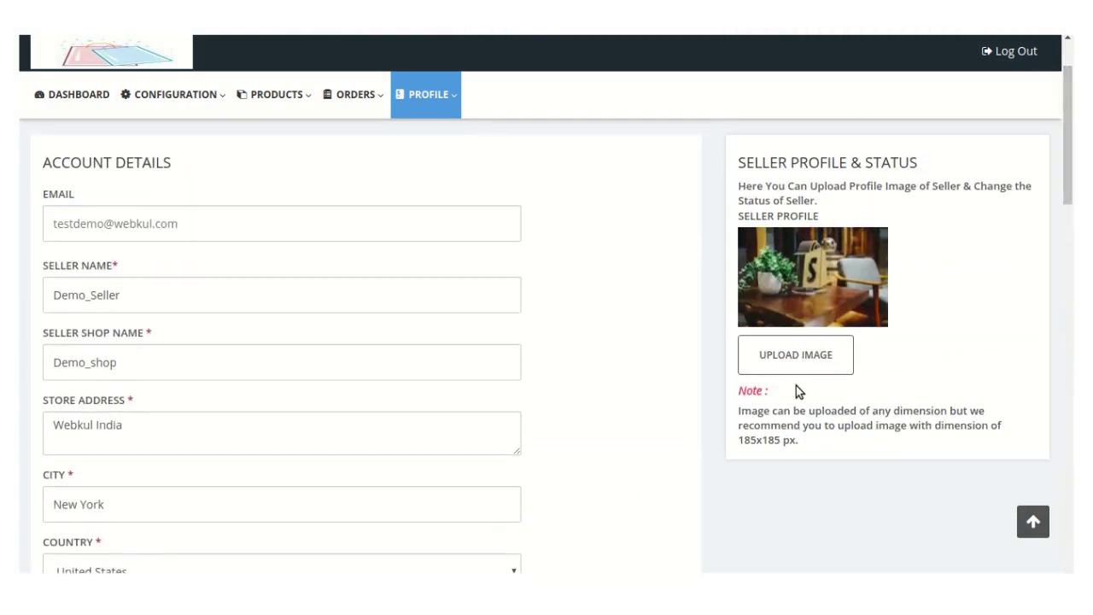
click(780, 365)
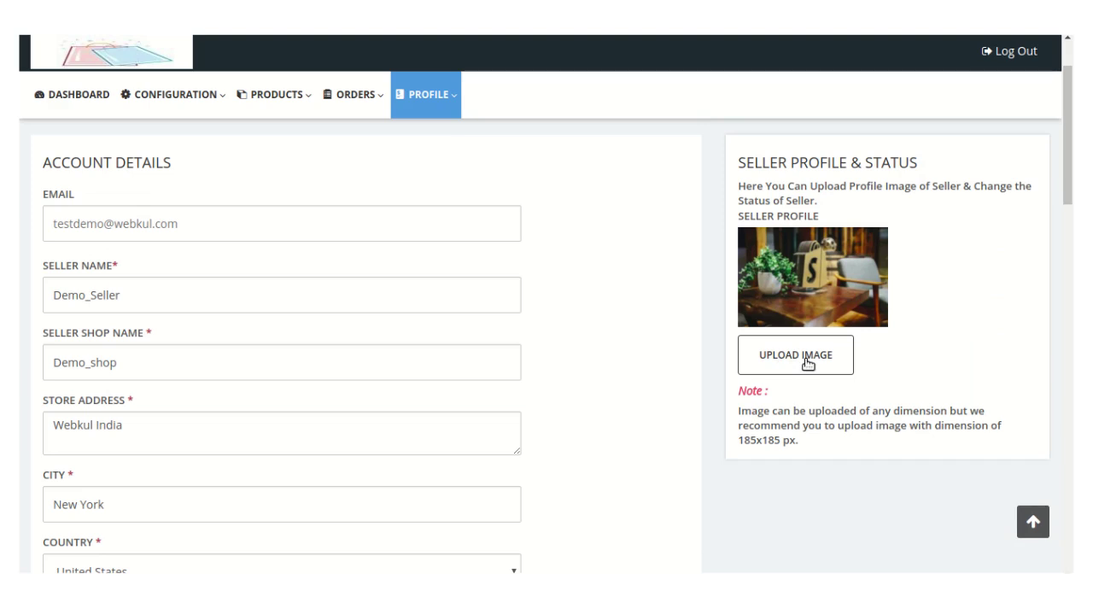
scroll(546, 342, down, 15)
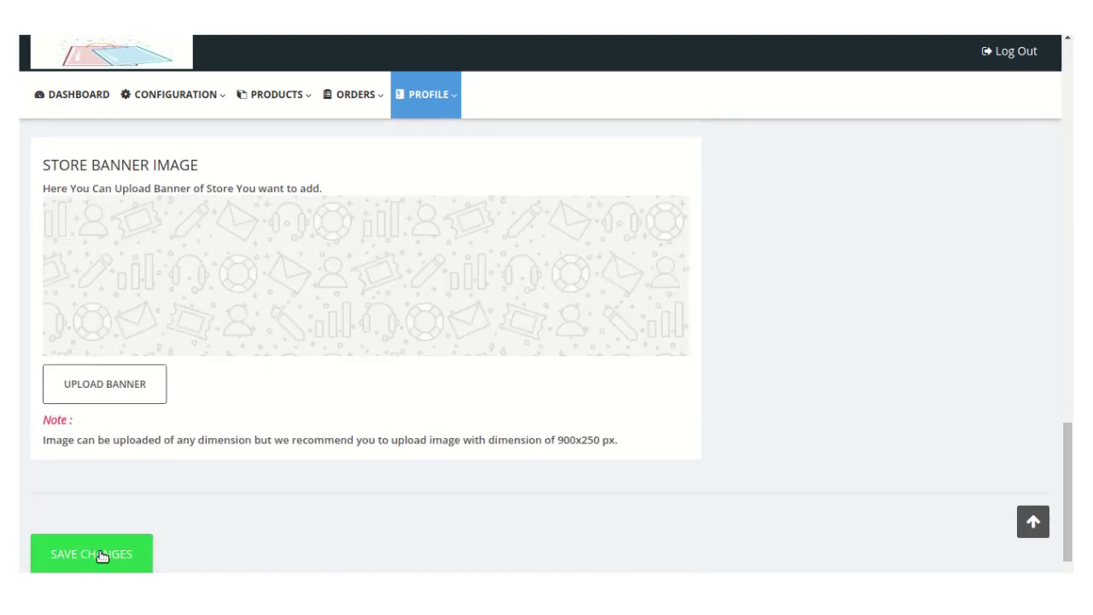
click(100, 553)
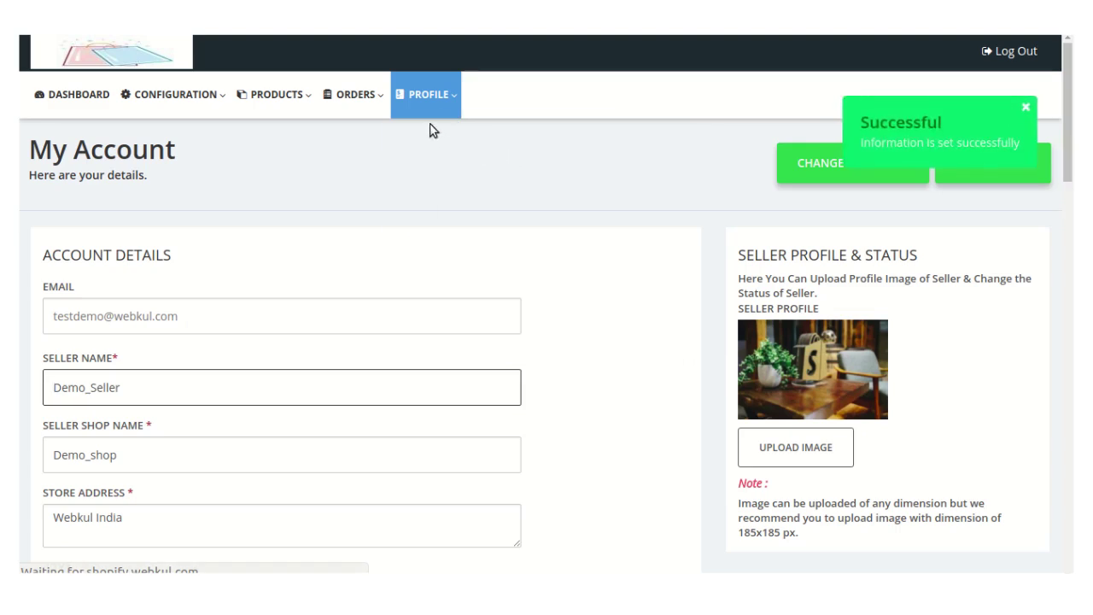
- Open Payment Details and keep Paypal as the payment method
mouse_move(434, 102)
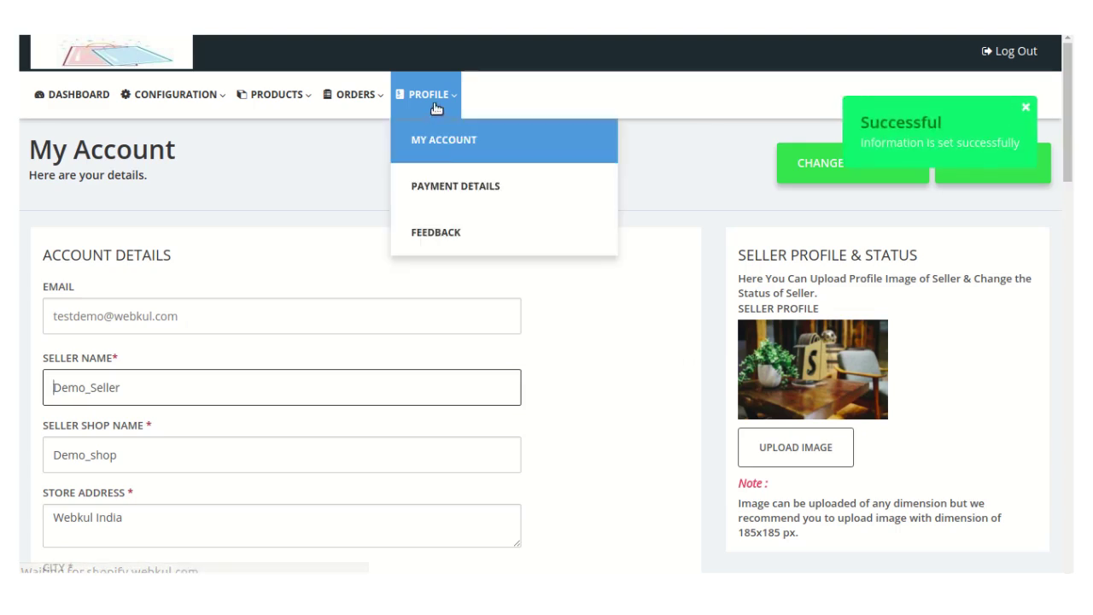
click(452, 256)
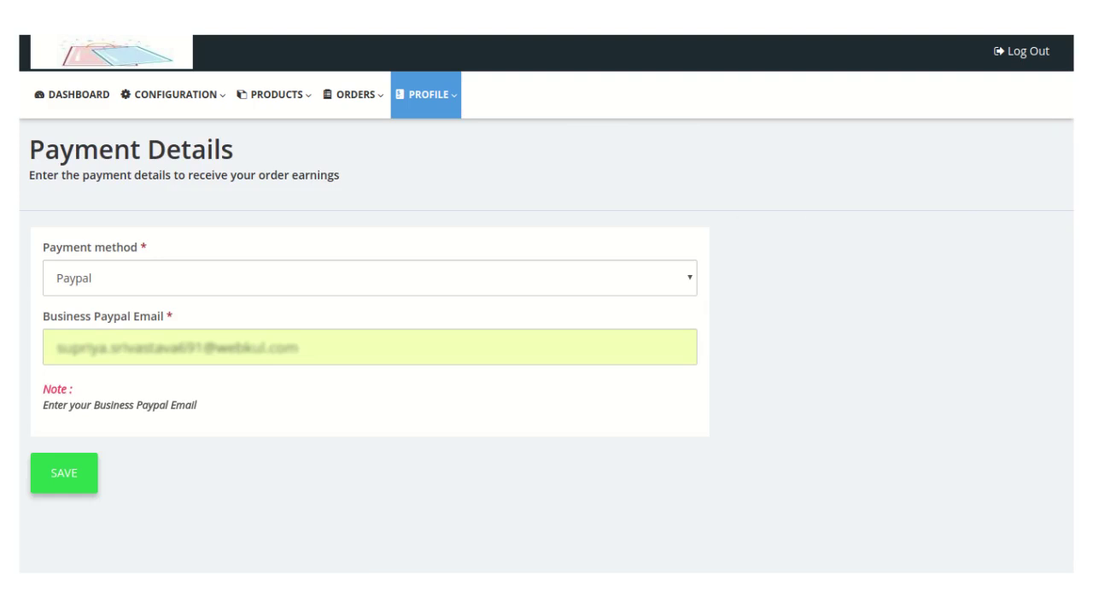
click(203, 292)
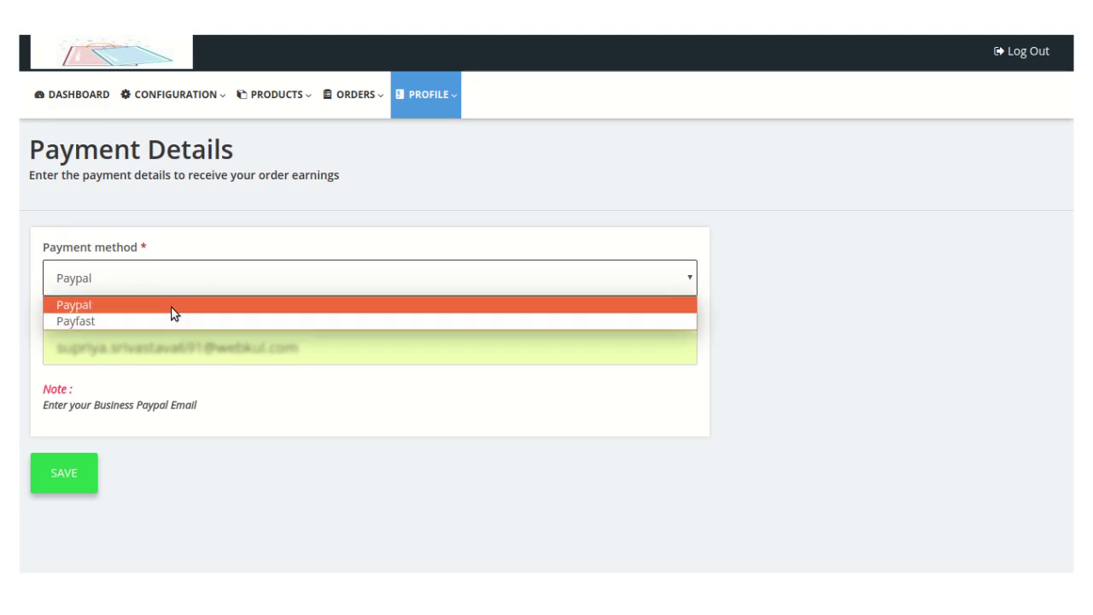
click(336, 198)
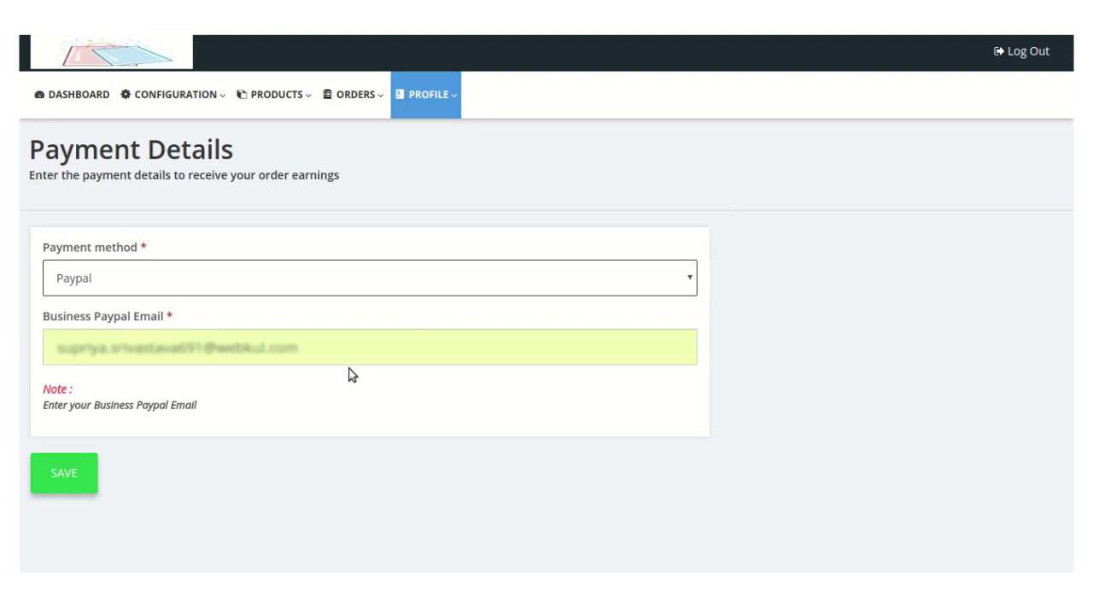
click(121, 279)
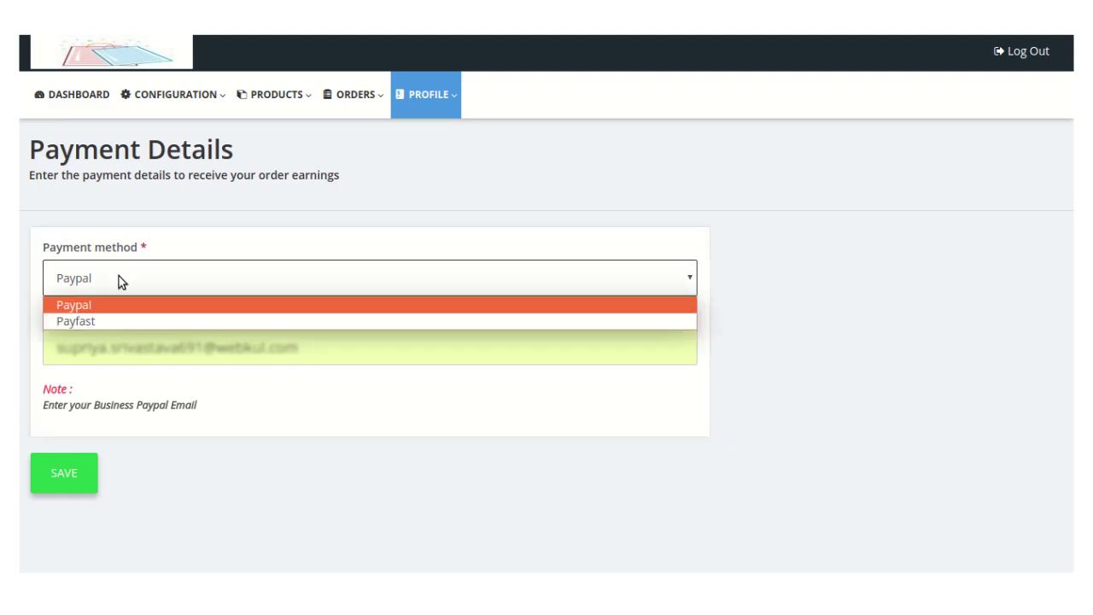
click(80, 307)
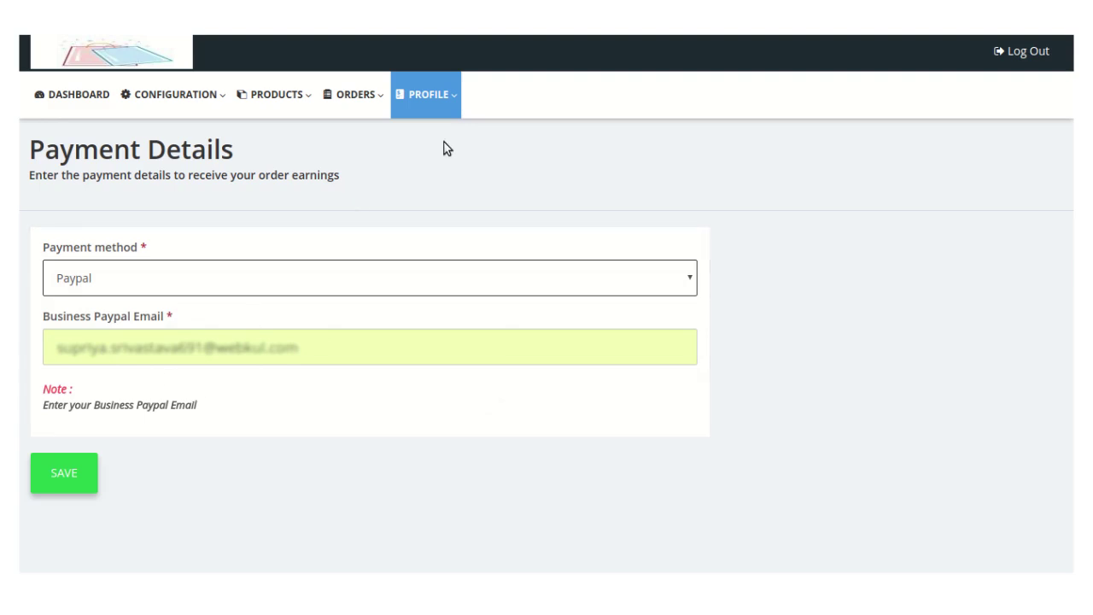
click(445, 109)
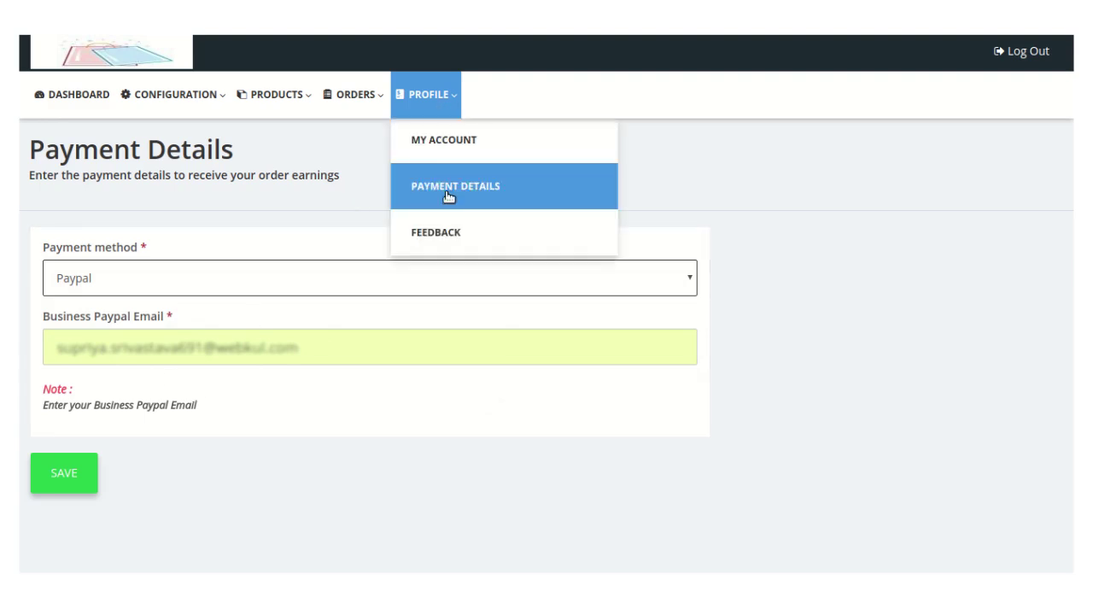
- Open the Feedback list and view Demo_shop's 5-star, Active feedback detail
click(448, 237)
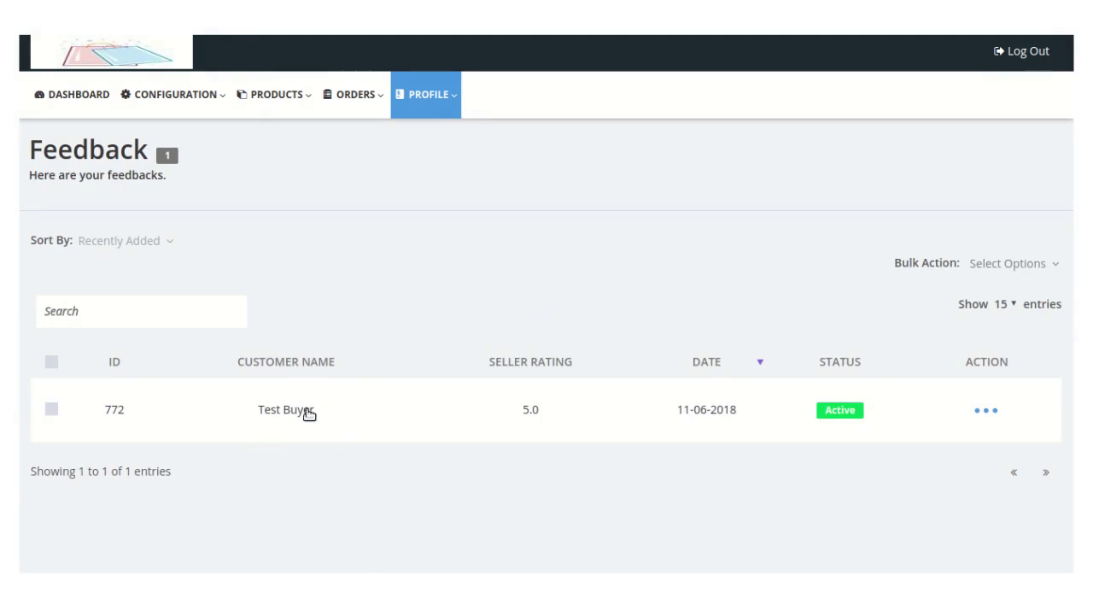
click(308, 413)
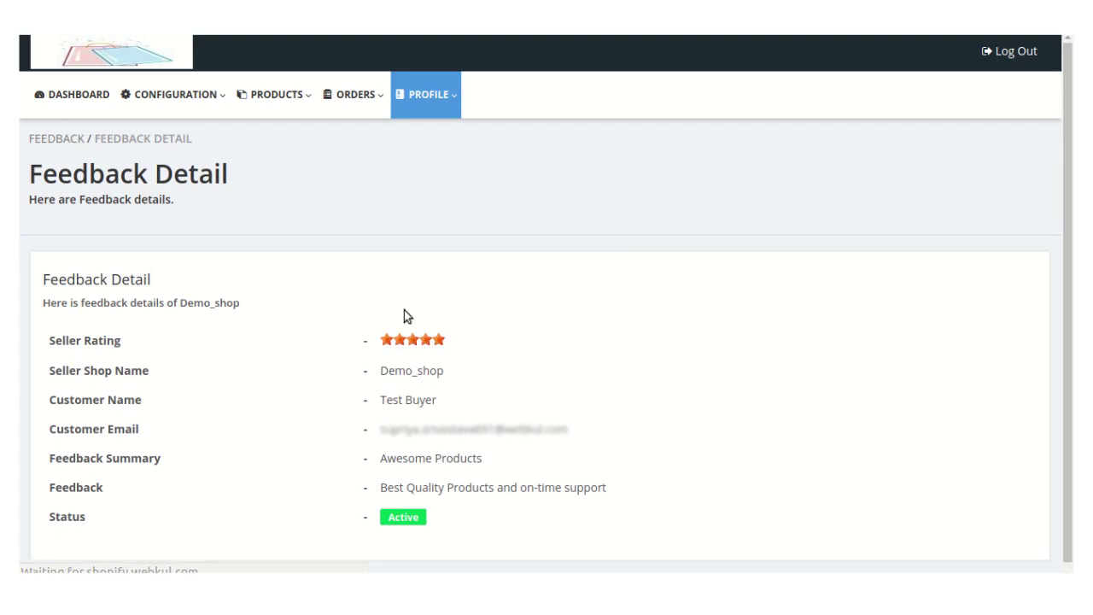
scroll(699, 377, down, 1)
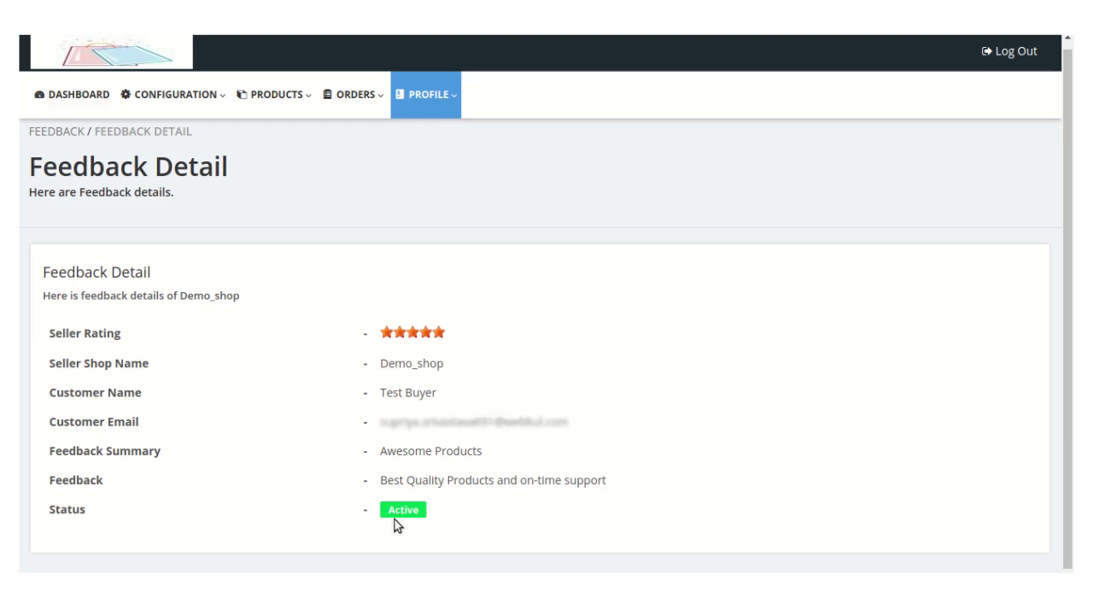
- Back on Feedback, leave entry 772 (rated 5.0) Active without disabling it, then log out
click(60, 132)
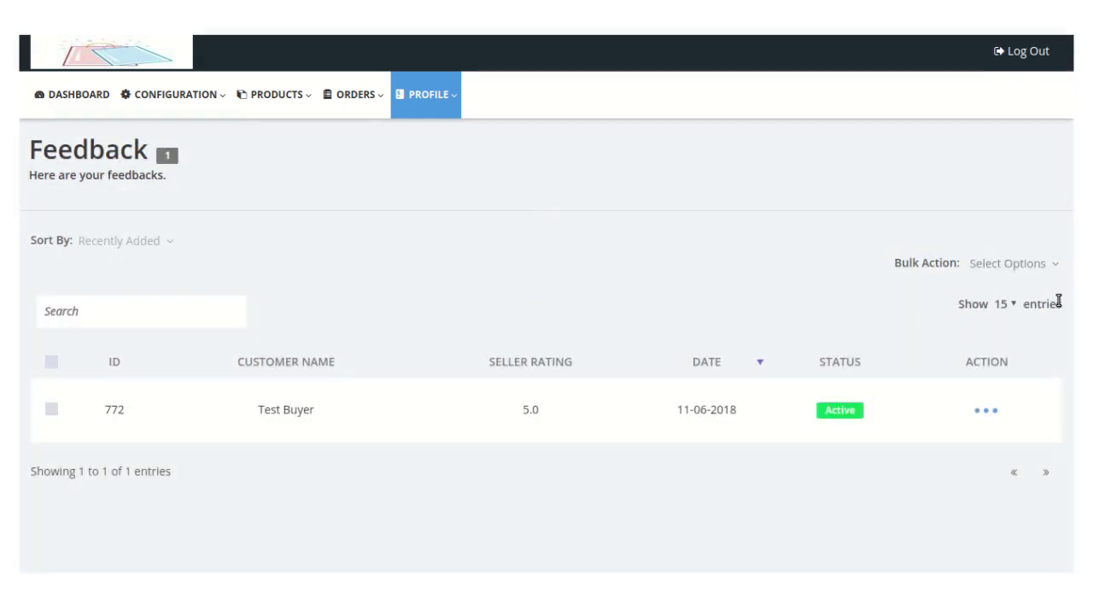
click(988, 412)
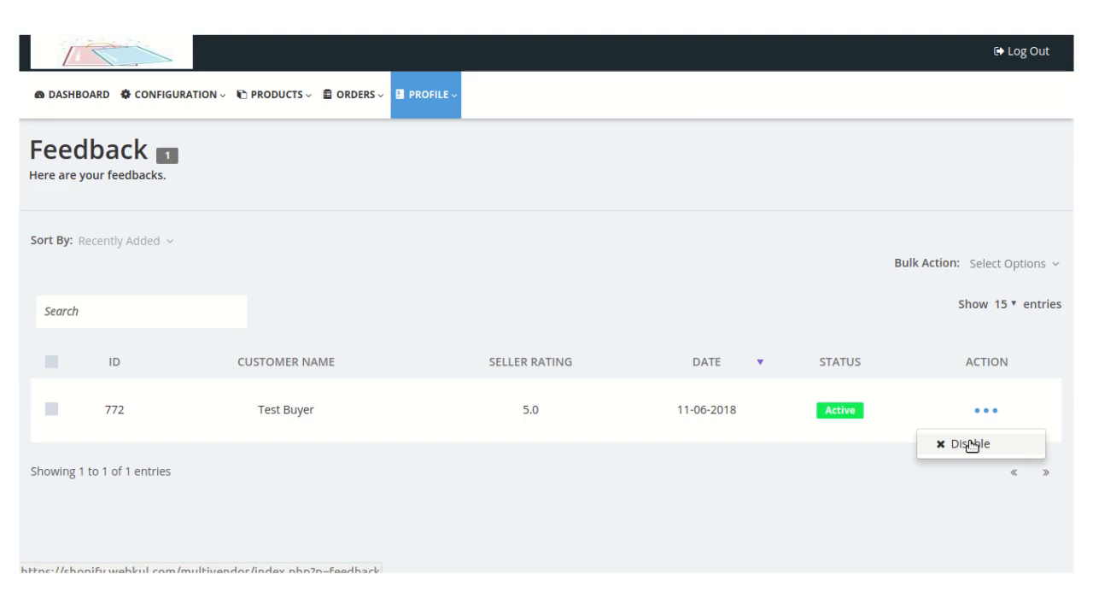
click(735, 500)
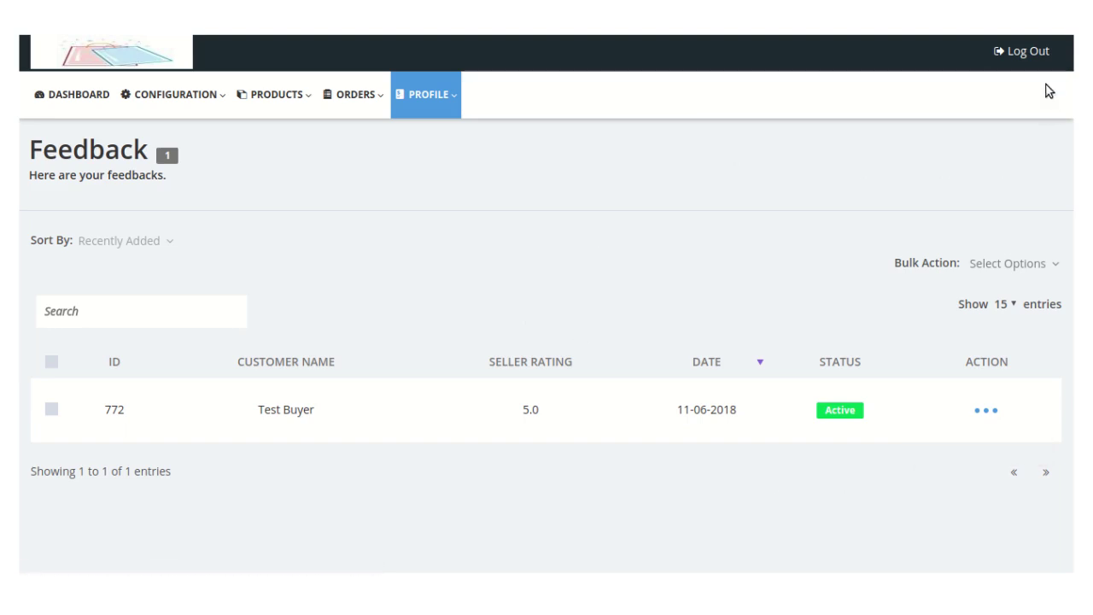
click(1019, 53)
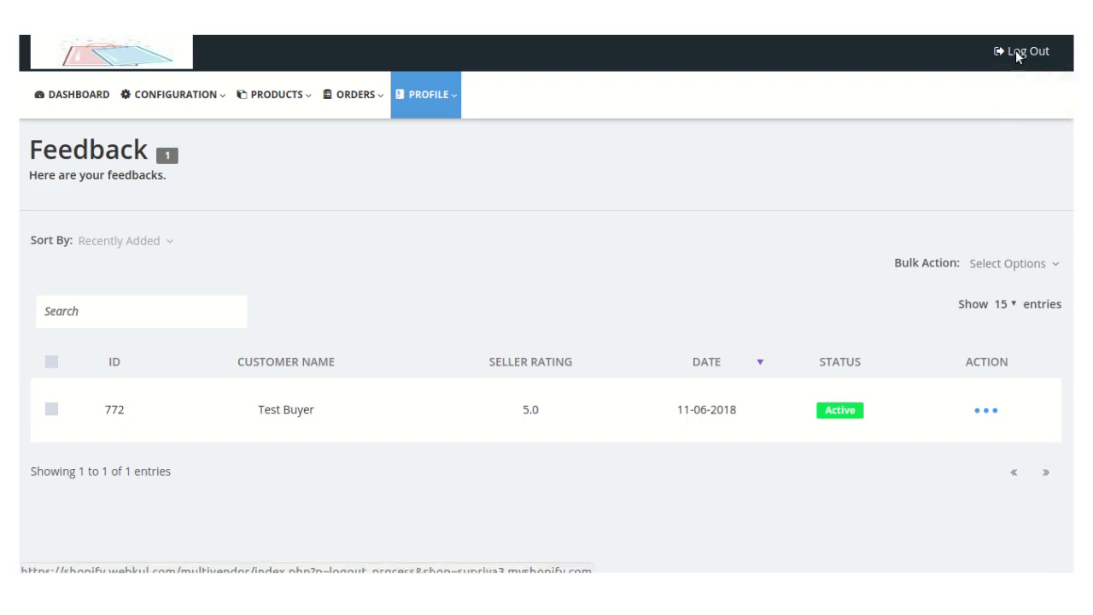